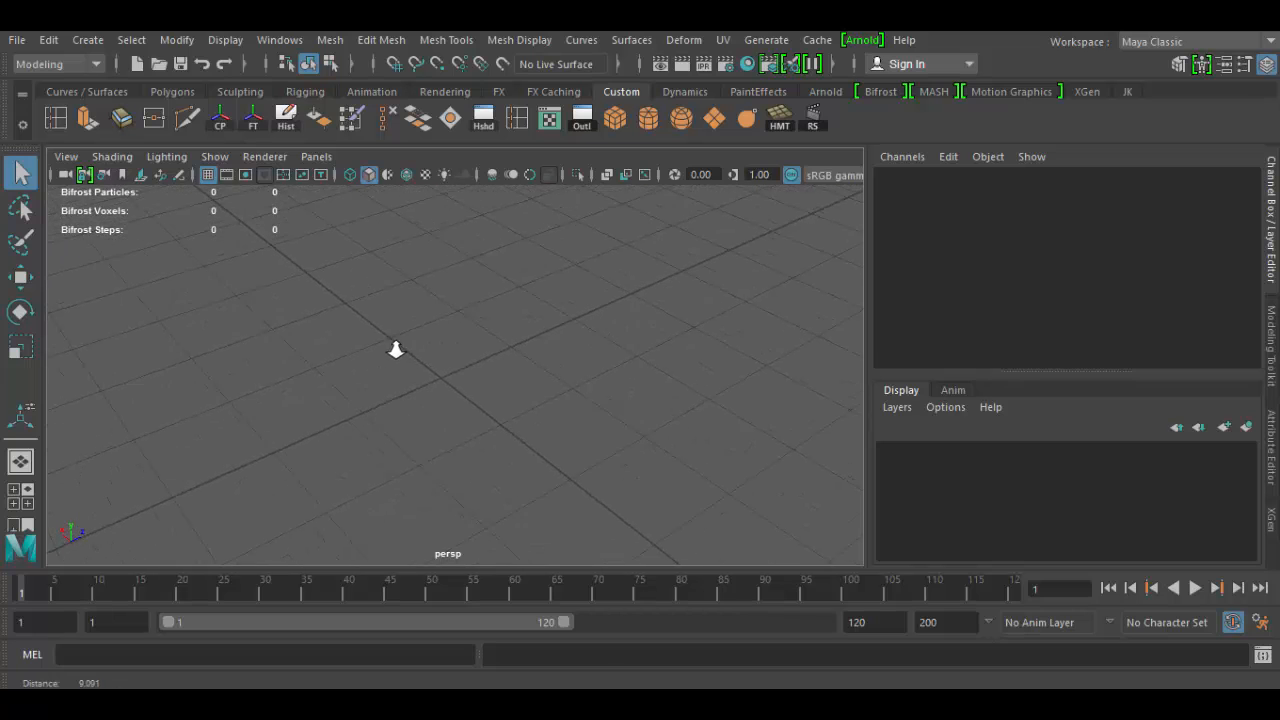
- Examine the three Captain America shield reference images in Photos, covering front, back strap and toy views, and return to Maya
left_click_drag(423, 463, 471, 451, "alt")
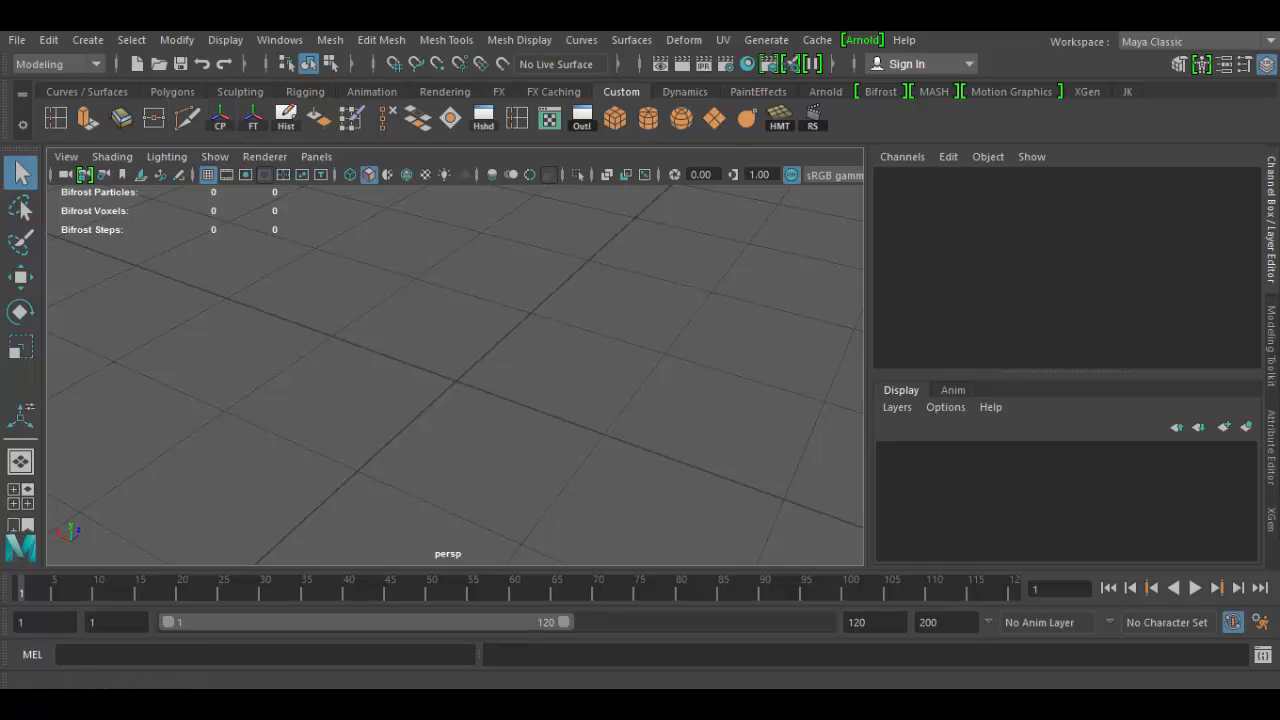
mouse_move(1050, 704)
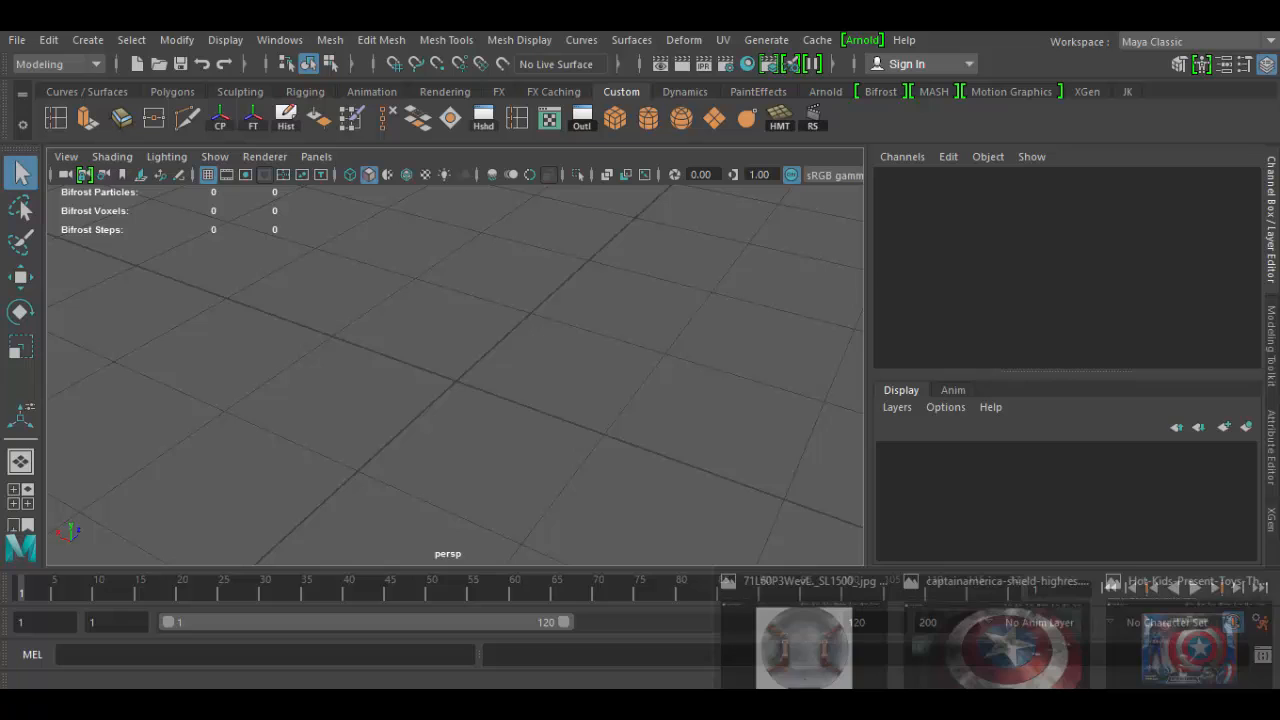
left_click(1045, 645)
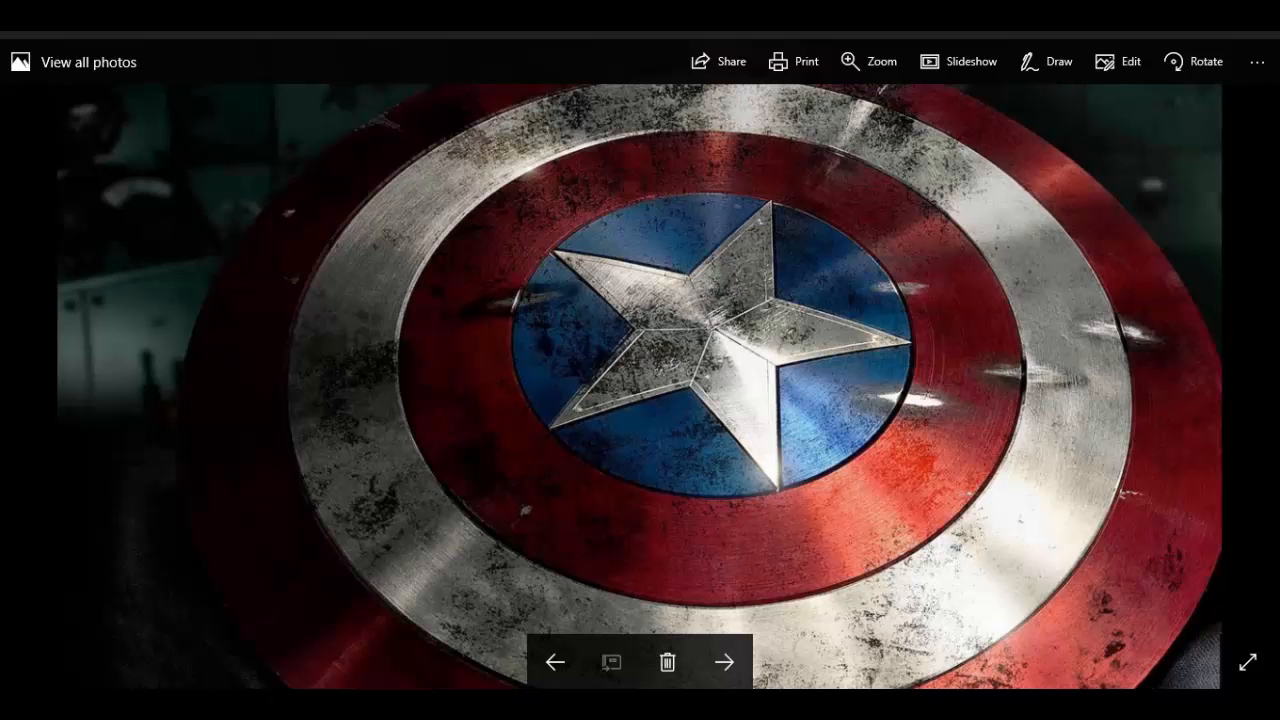
left_click(805, 640)
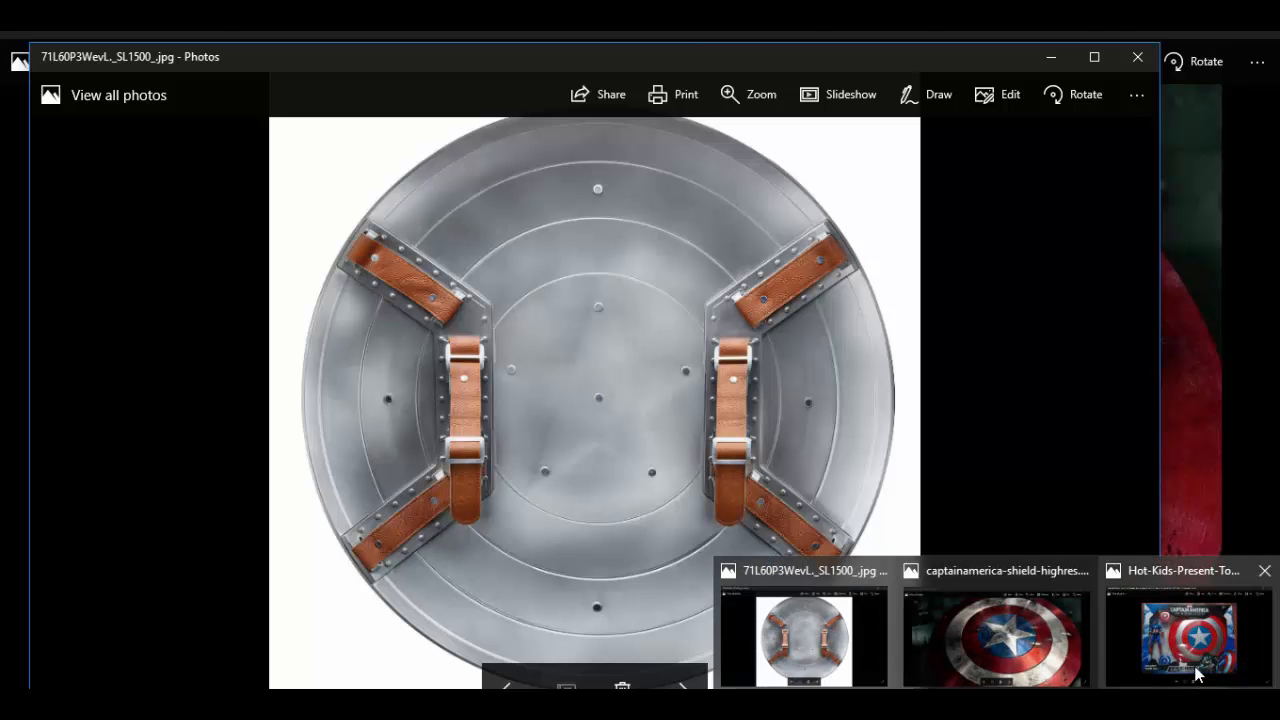
left_click(1200, 672)
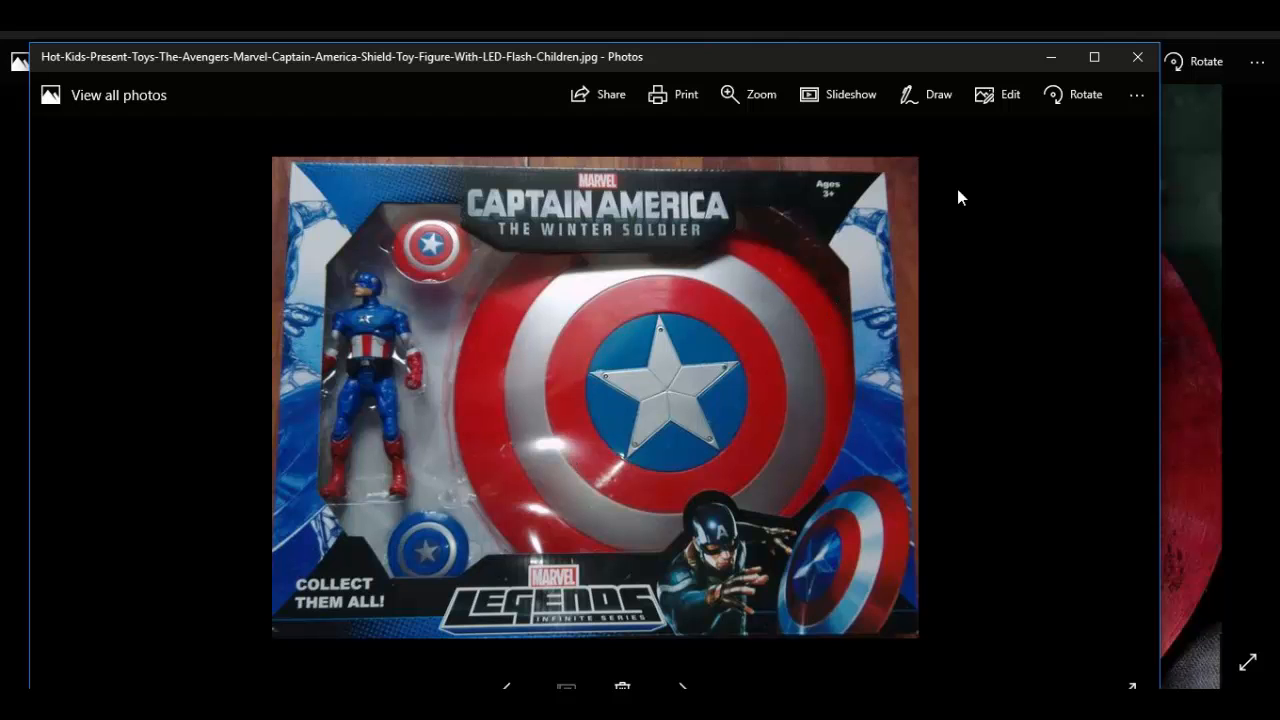
left_click(1054, 56)
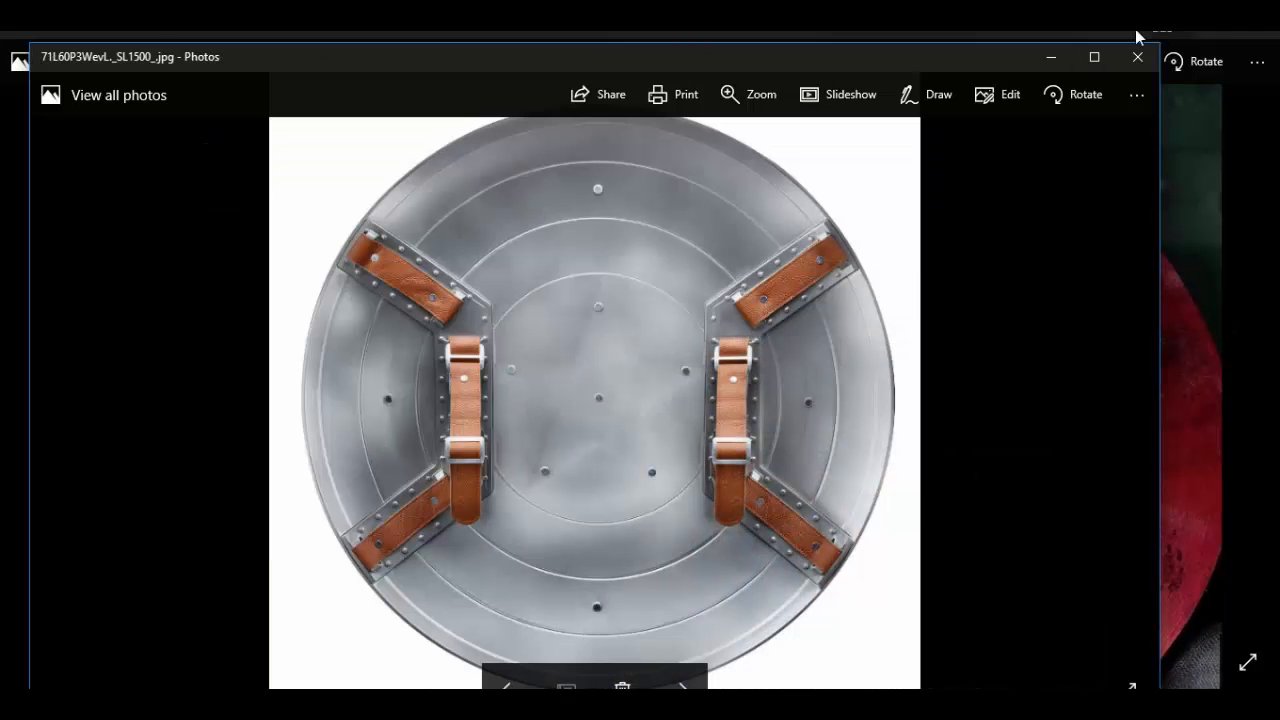
left_click(1051, 57)
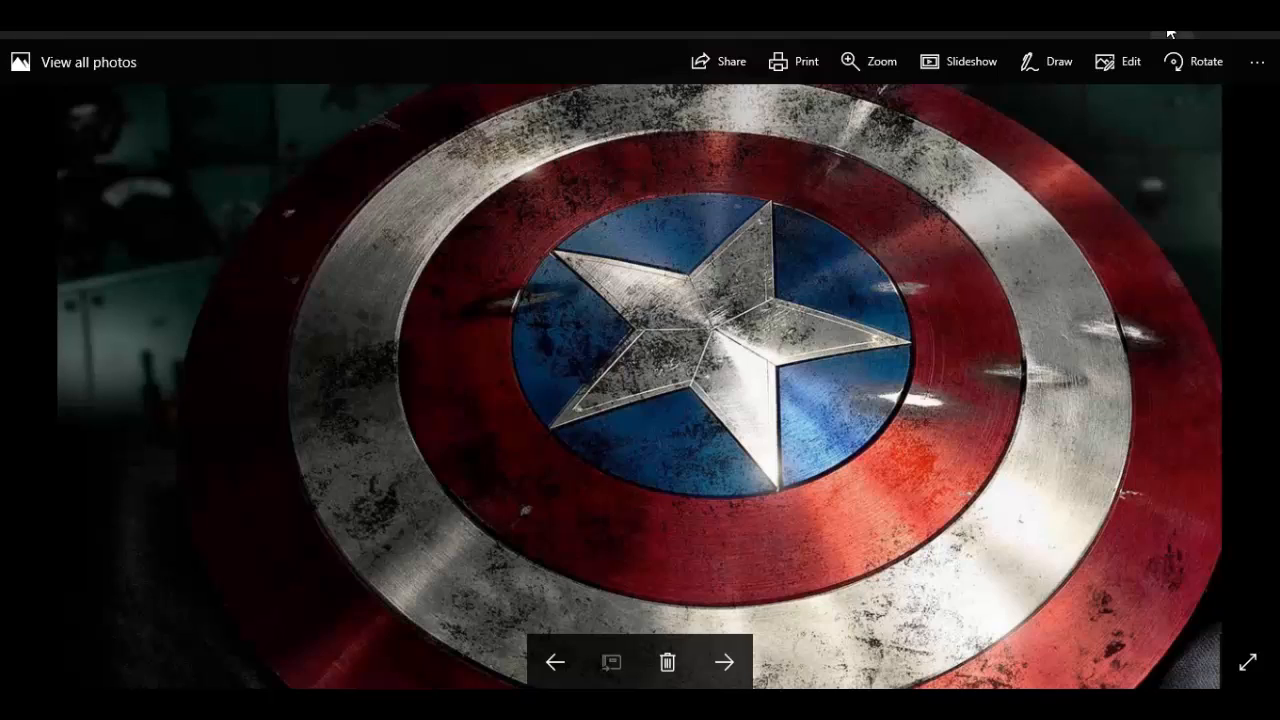
left_click(1170, 34)
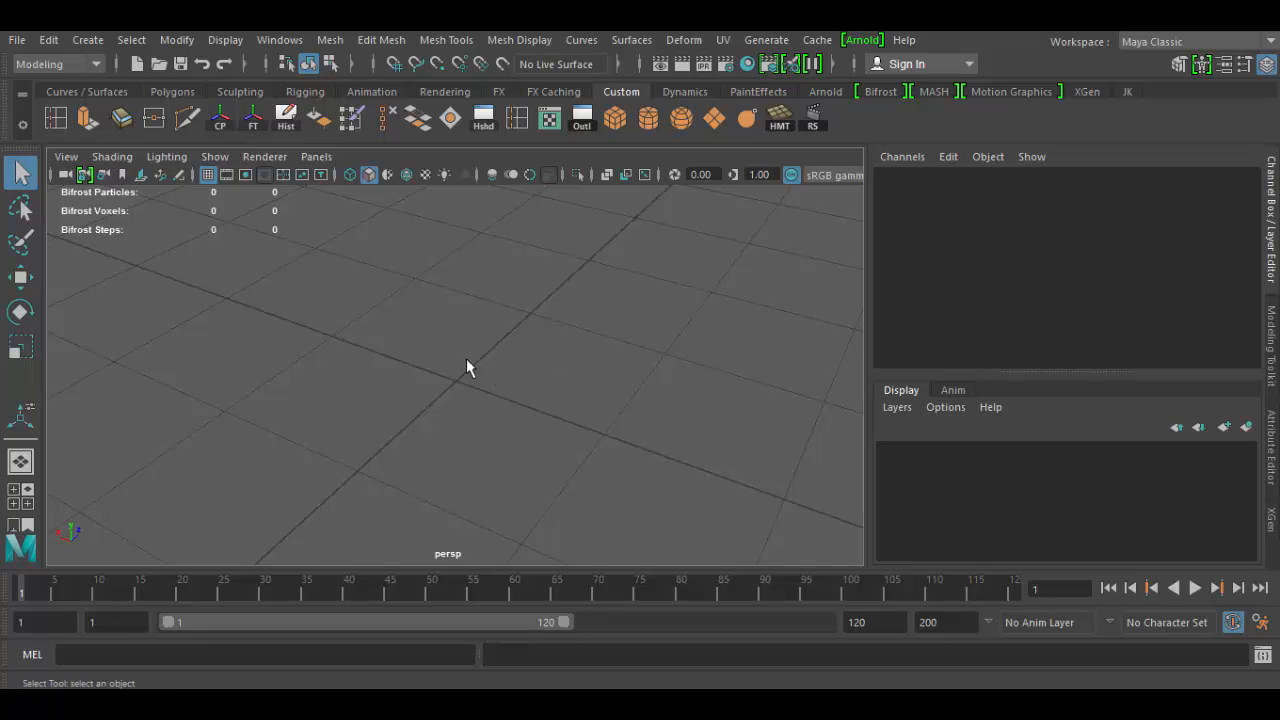
- Create a polygon sphere at the grid origin and check the Interactive Creation option for polygon primitives
left_click(681, 119)
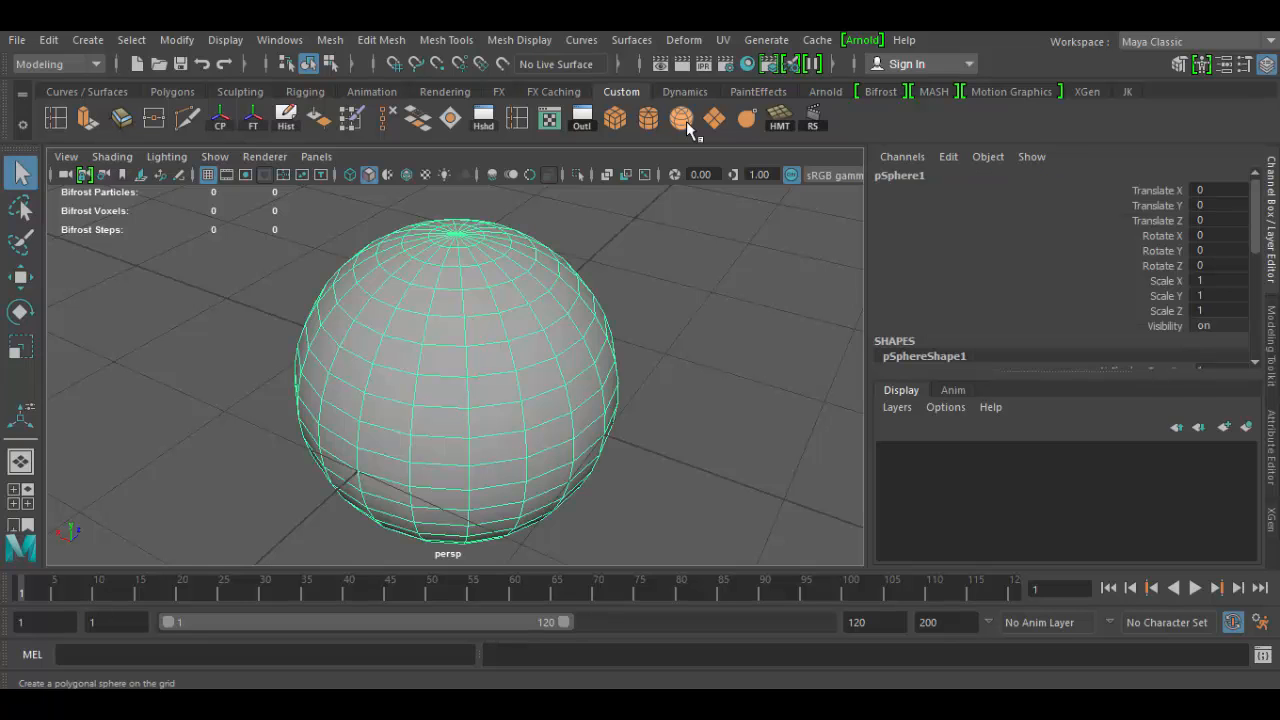
left_click(95, 43)
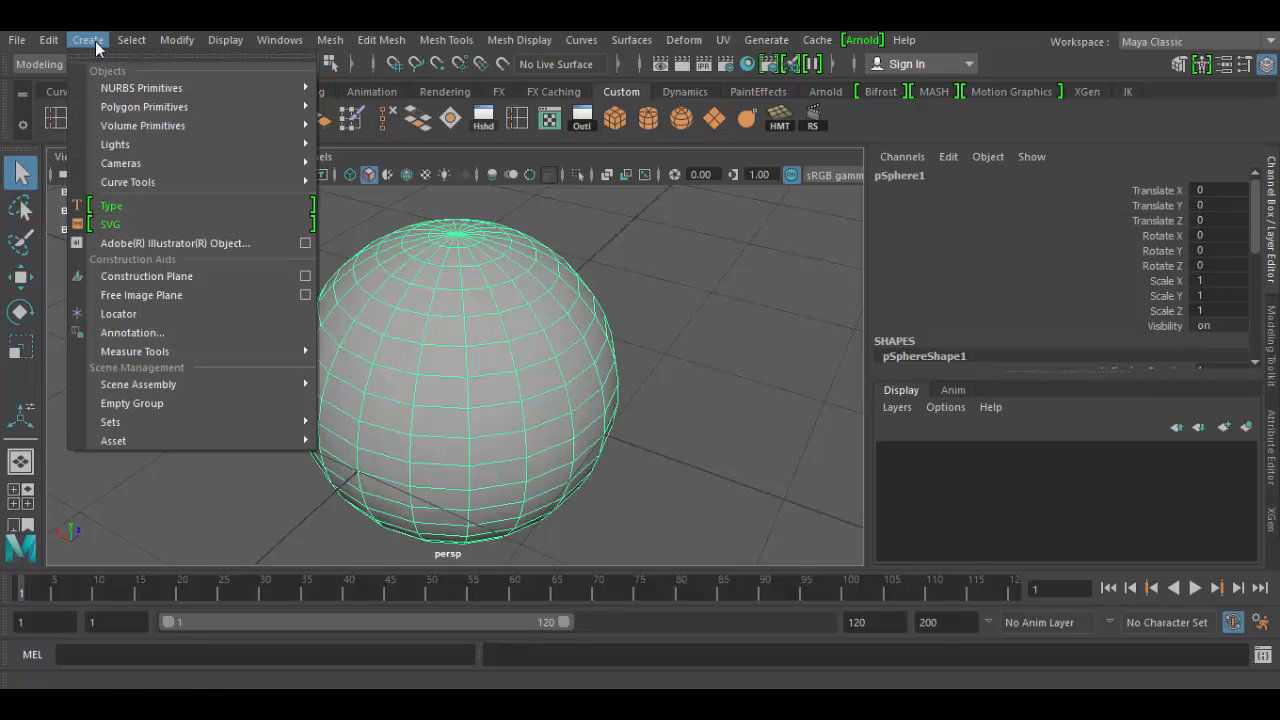
mouse_move(118, 110)
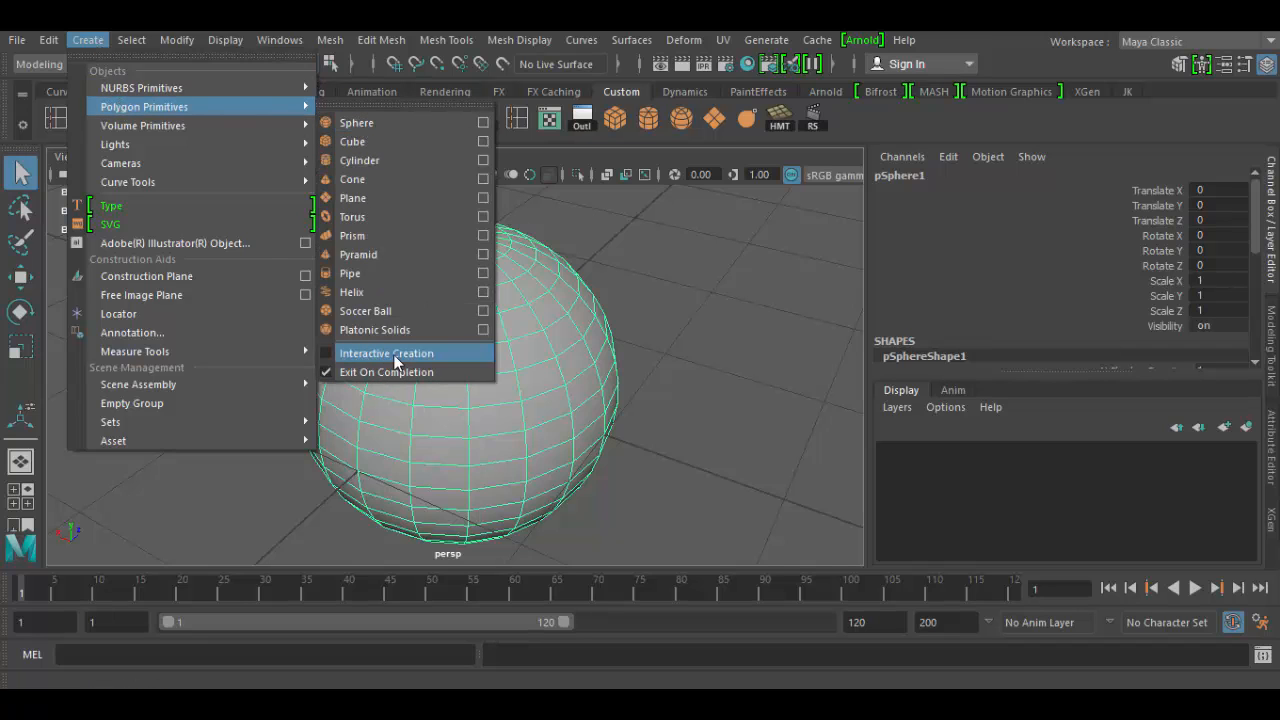
left_click(641, 337)
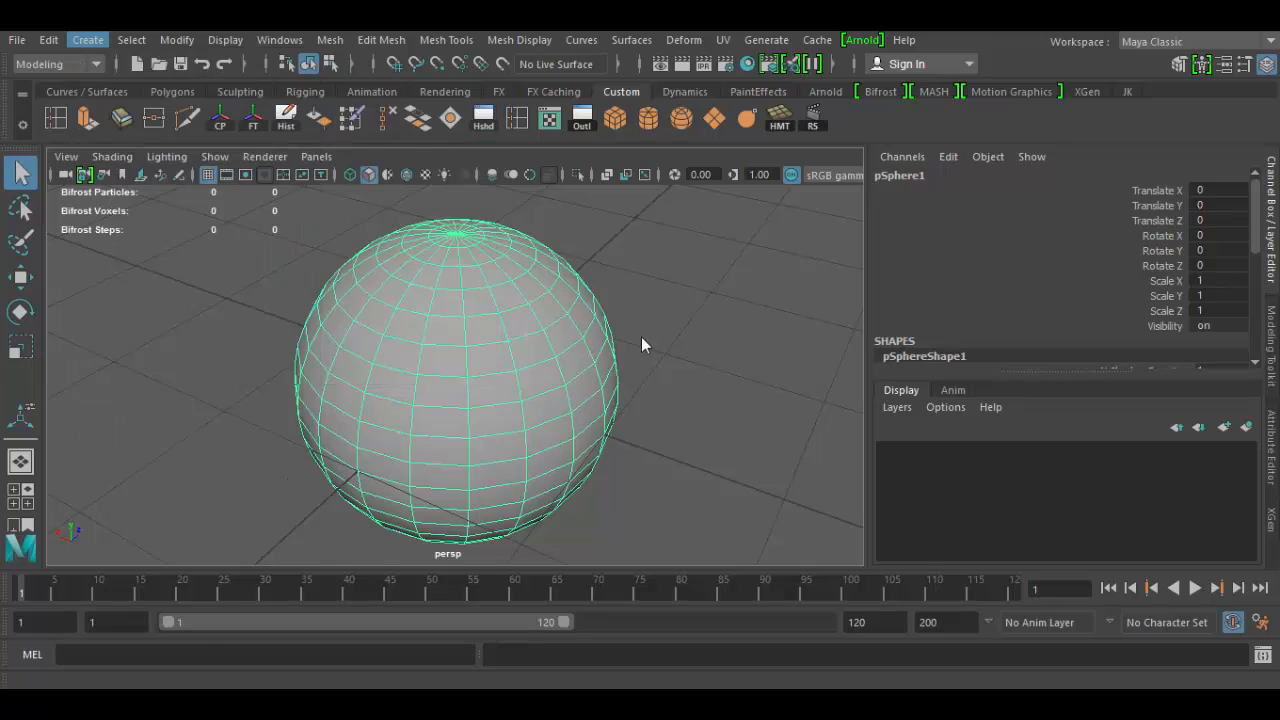
left_click(641, 337)
left_click(500, 412)
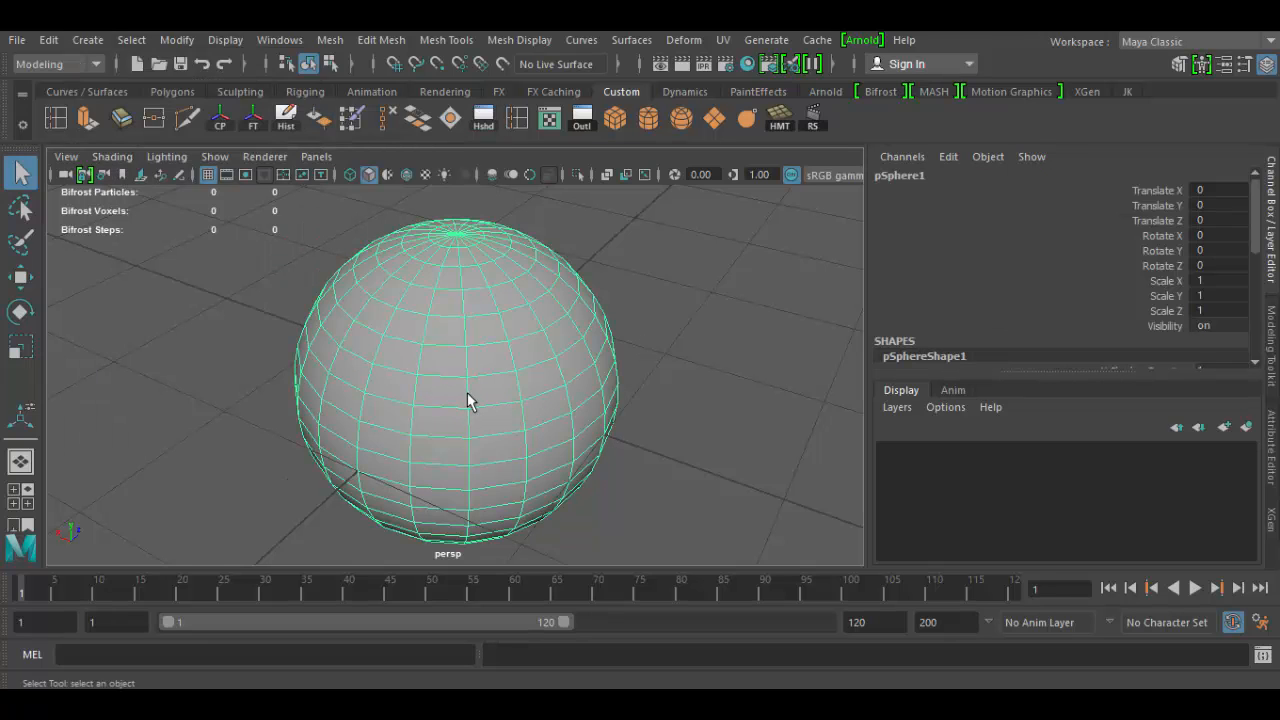
- Set both the axis and height subdivisions of the sphere to 12
left_click(1269, 66)
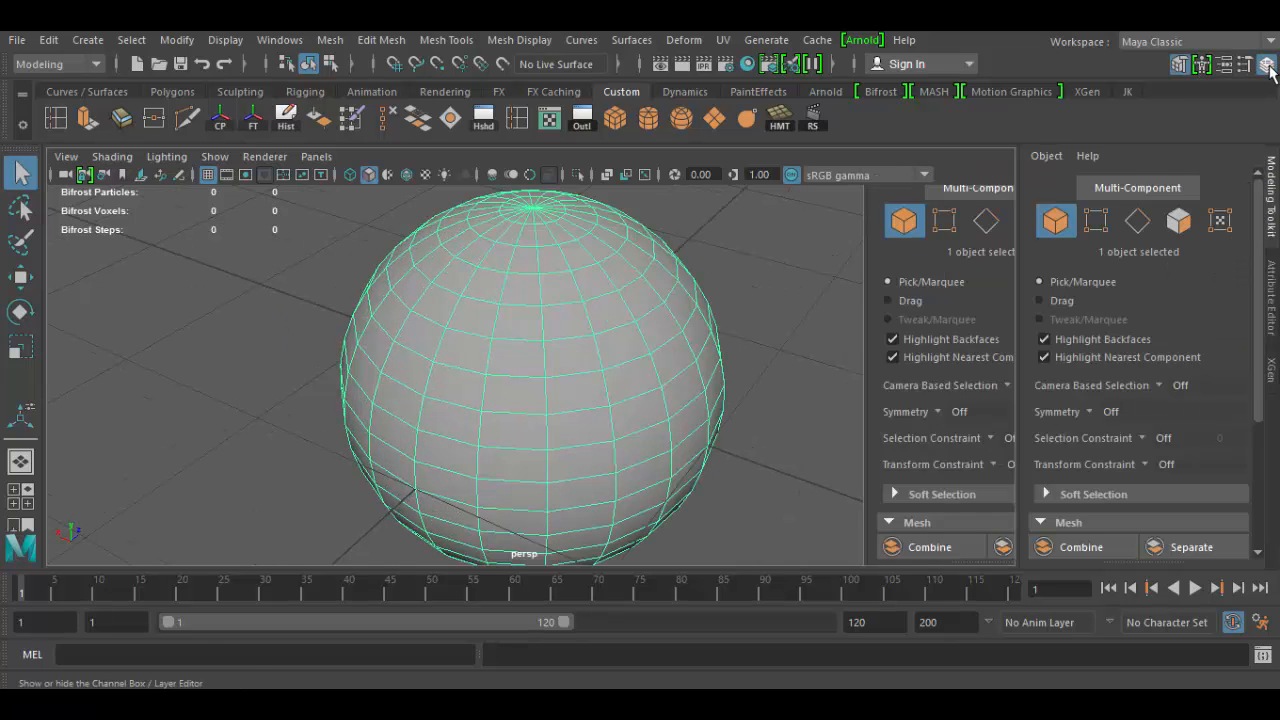
left_click(1269, 66)
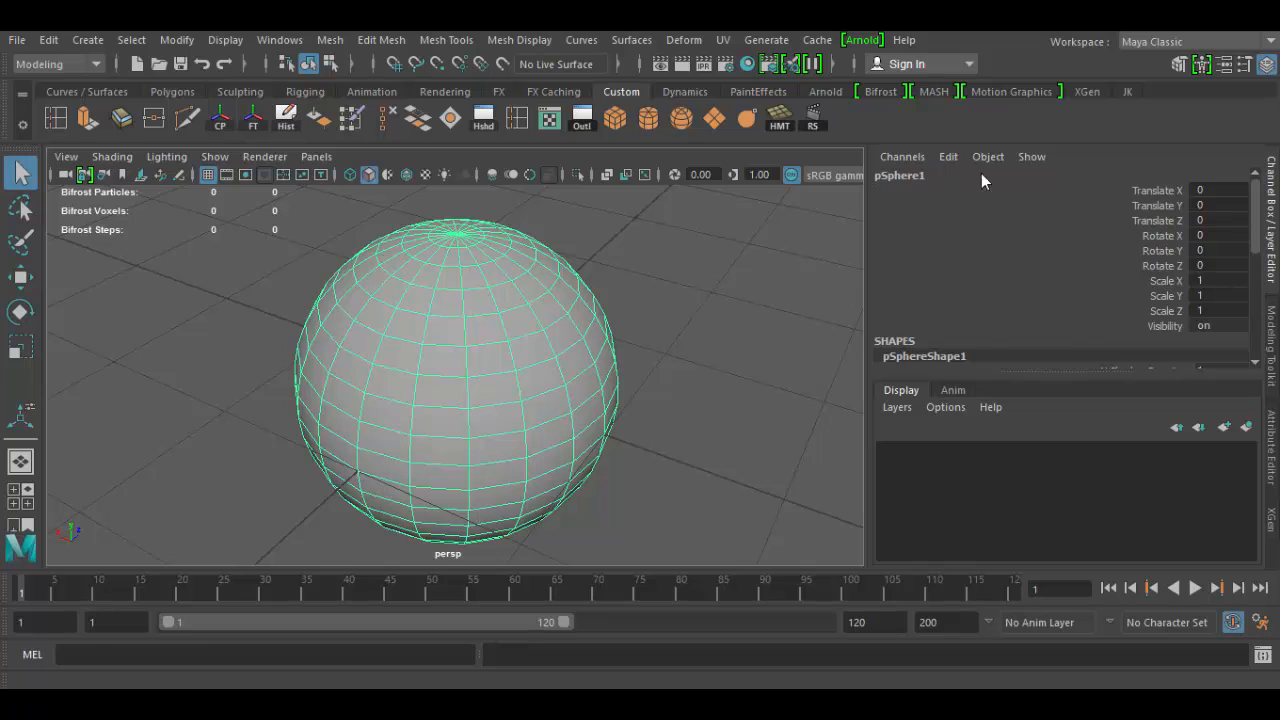
scroll(984, 266, "down", 8)
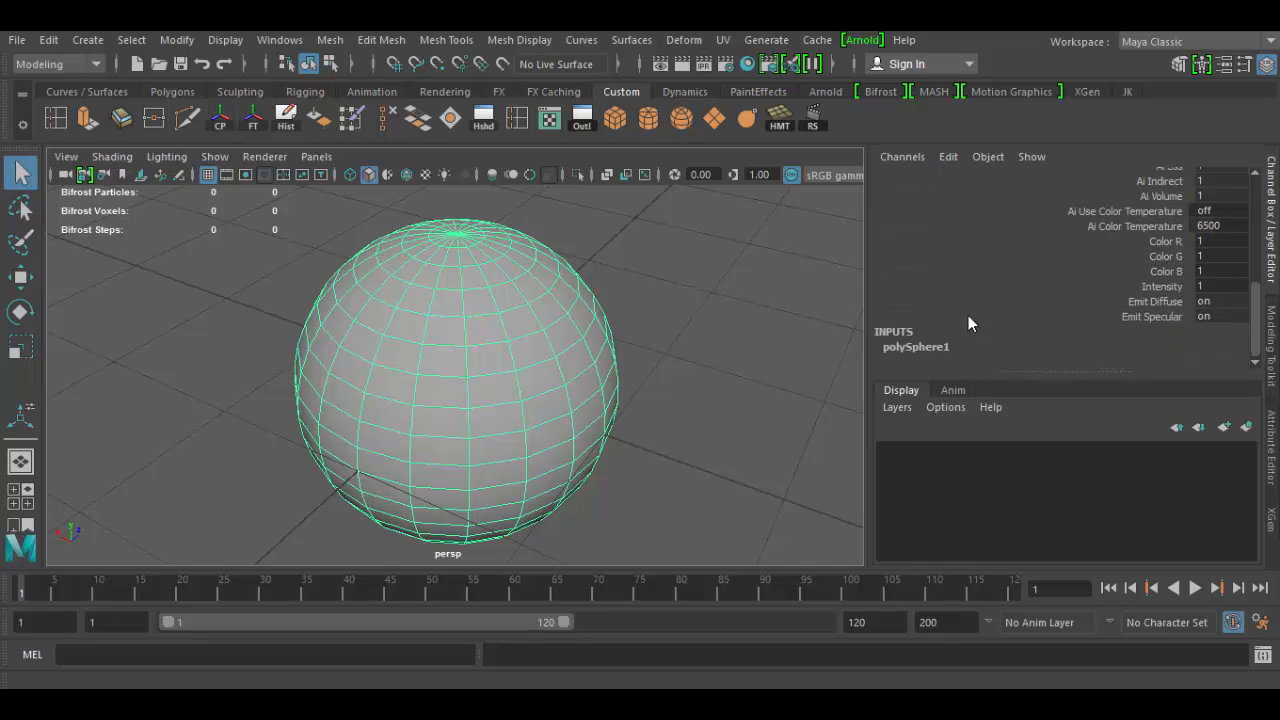
left_click(938, 348)
scroll(1076, 340, "down", 2)
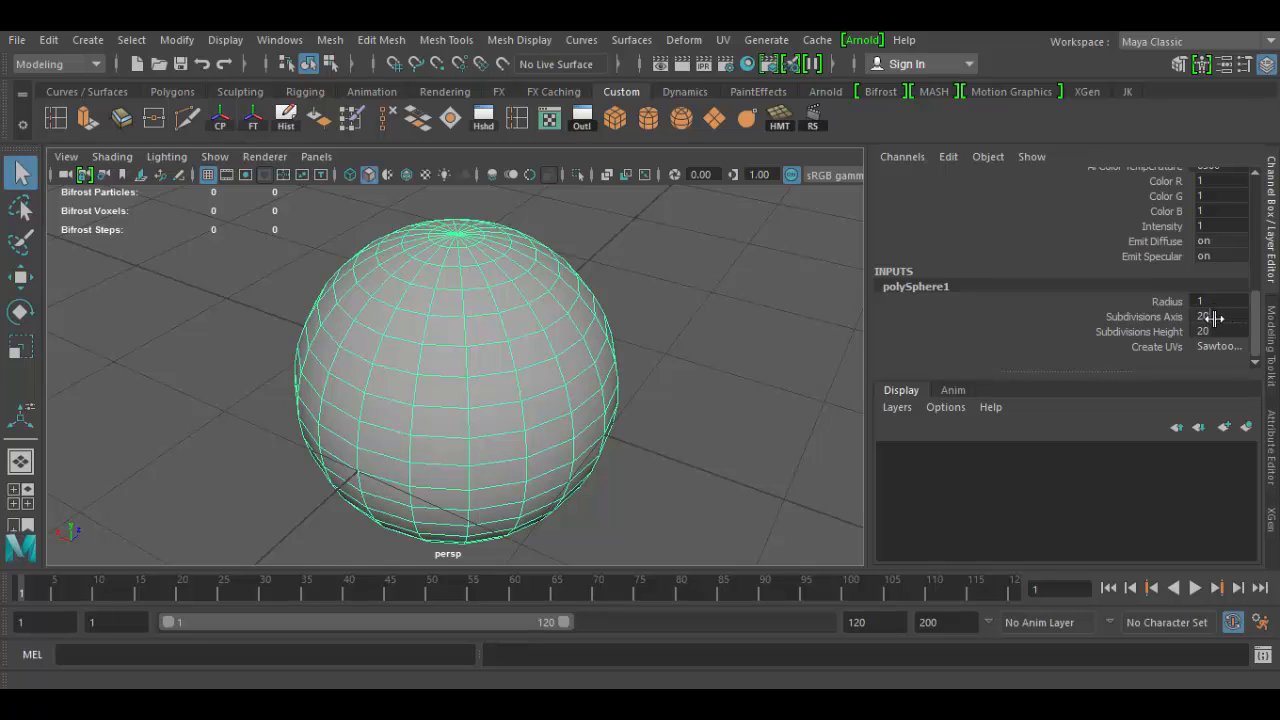
left_click_drag(1212, 318, 1215, 328)
type("12")
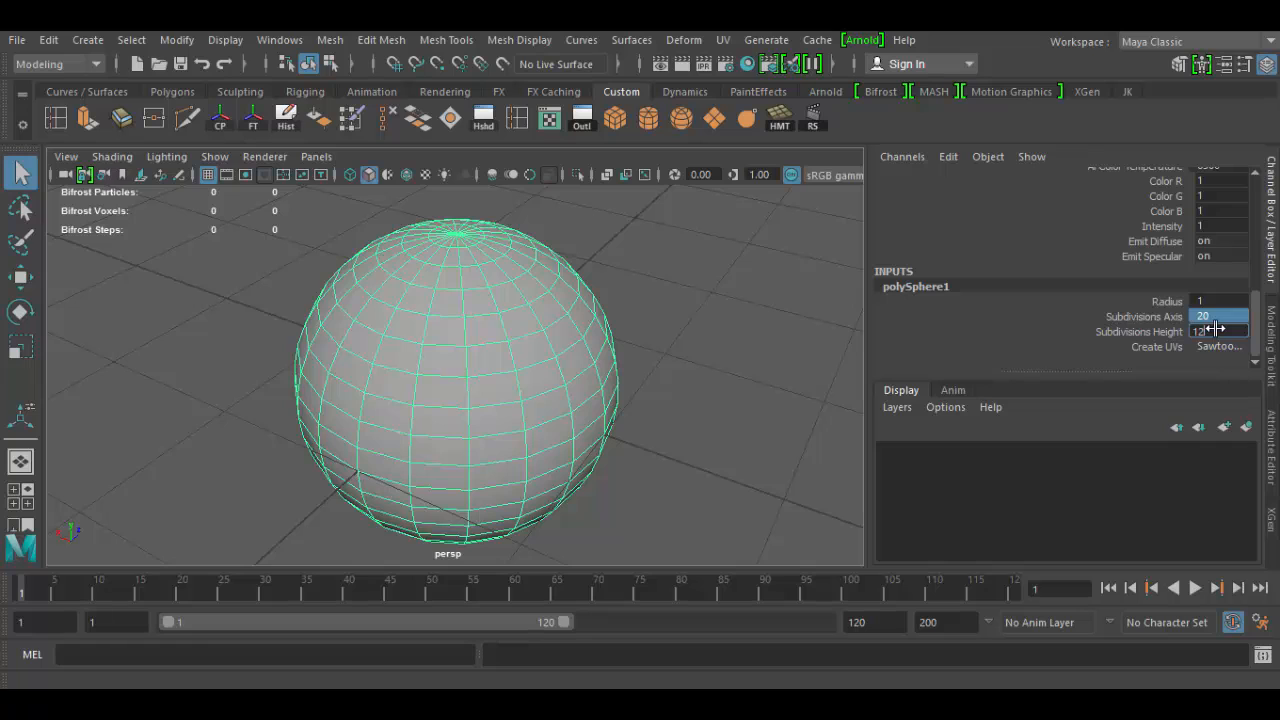
key("Return")
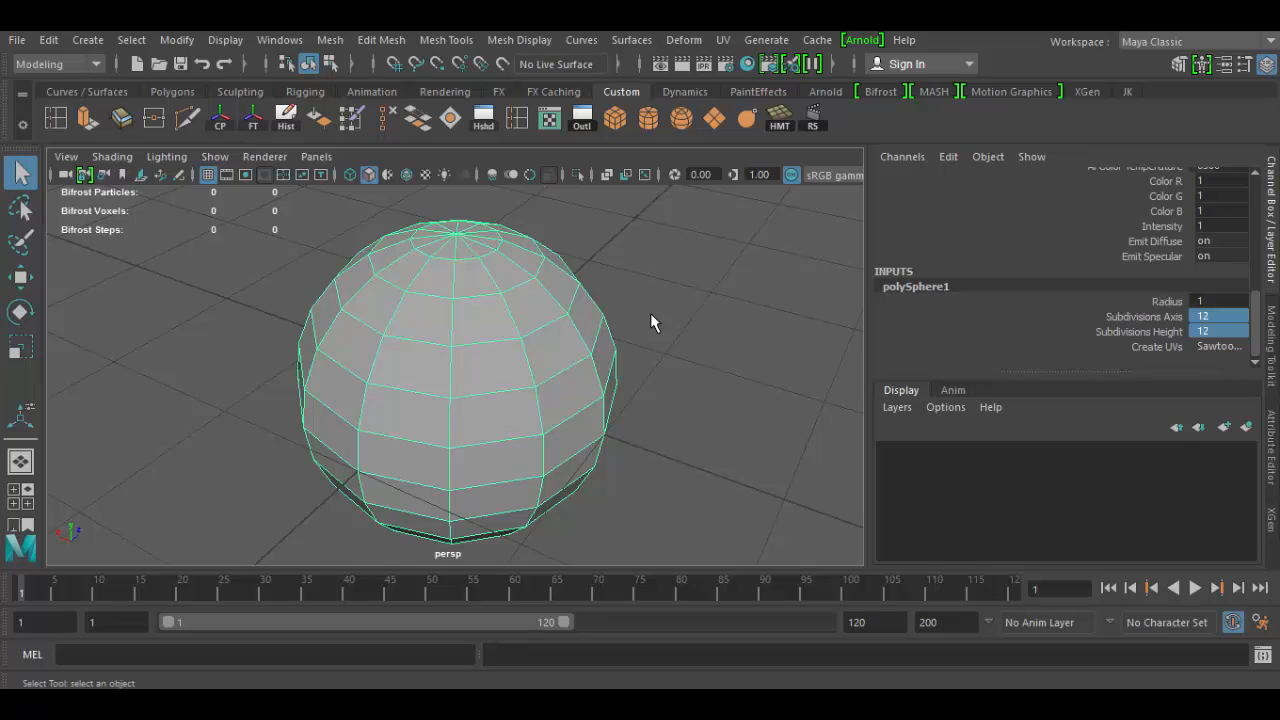
- Preview the sphere with smoothing from several angles and return it to the unsmoothed display
left_click_drag(500, 466, 560, 451, "alt")
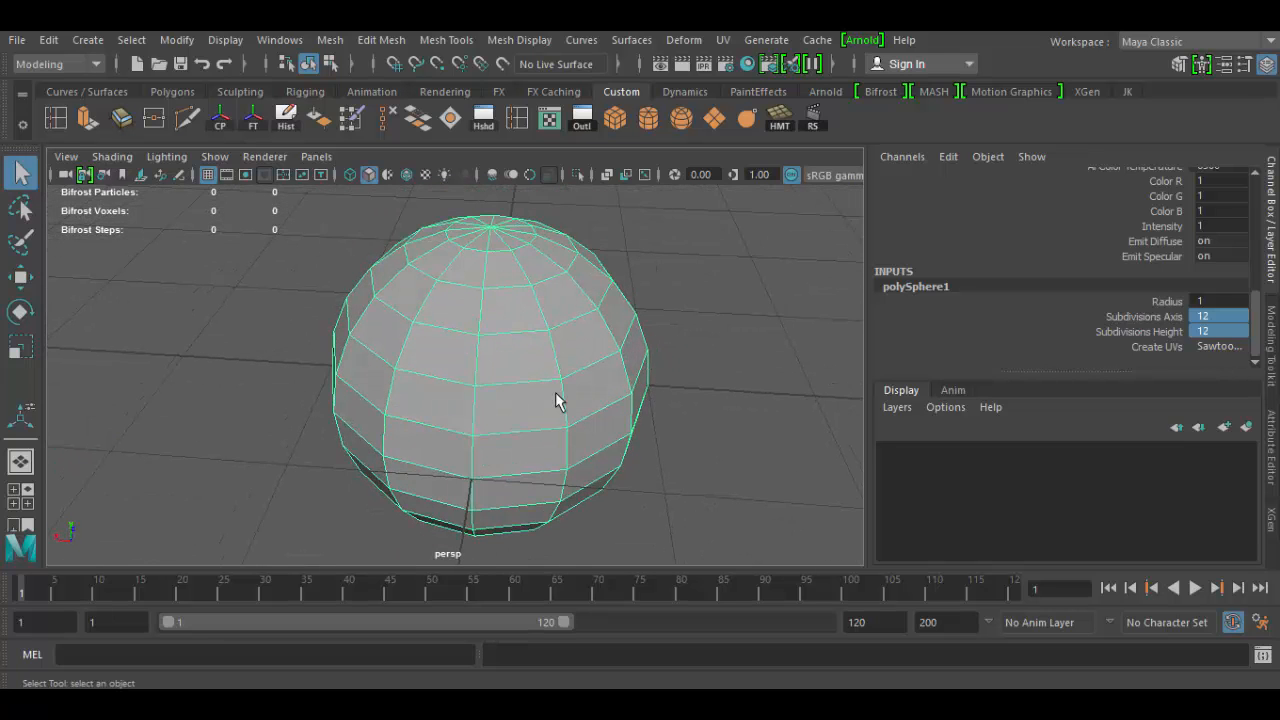
key("3")
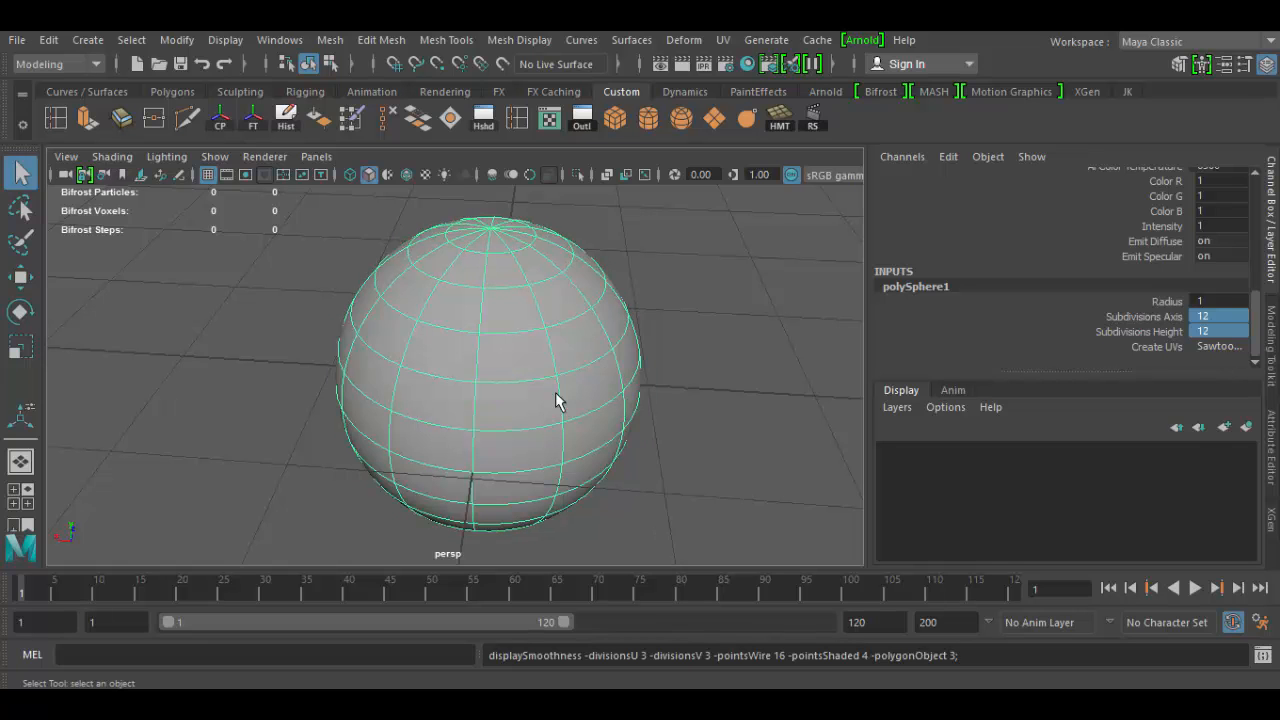
mouse_move(654, 523)
left_mouse_down("alt")
mouse_move(700, 466)
mouse_move(663, 491)
mouse_move(654, 516)
left_mouse_up("alt")
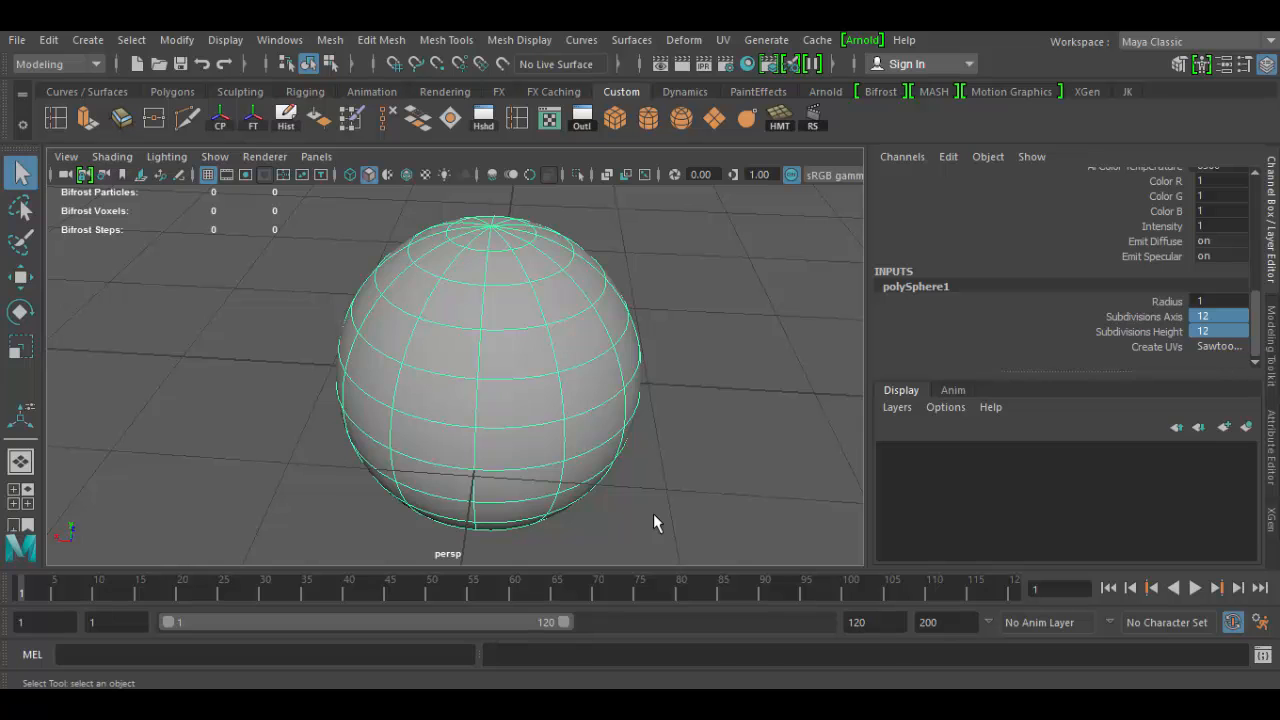
key("1")
left_click_drag(572, 513, 590, 488, "alt")
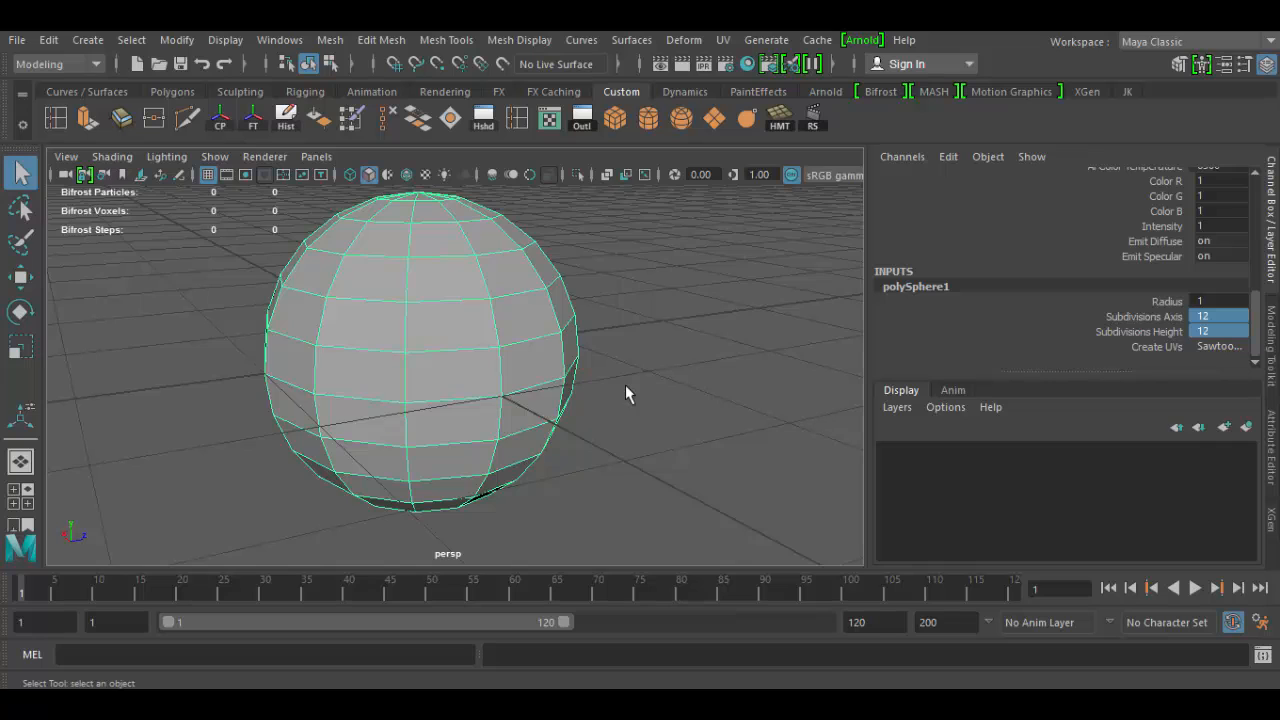
key("space")
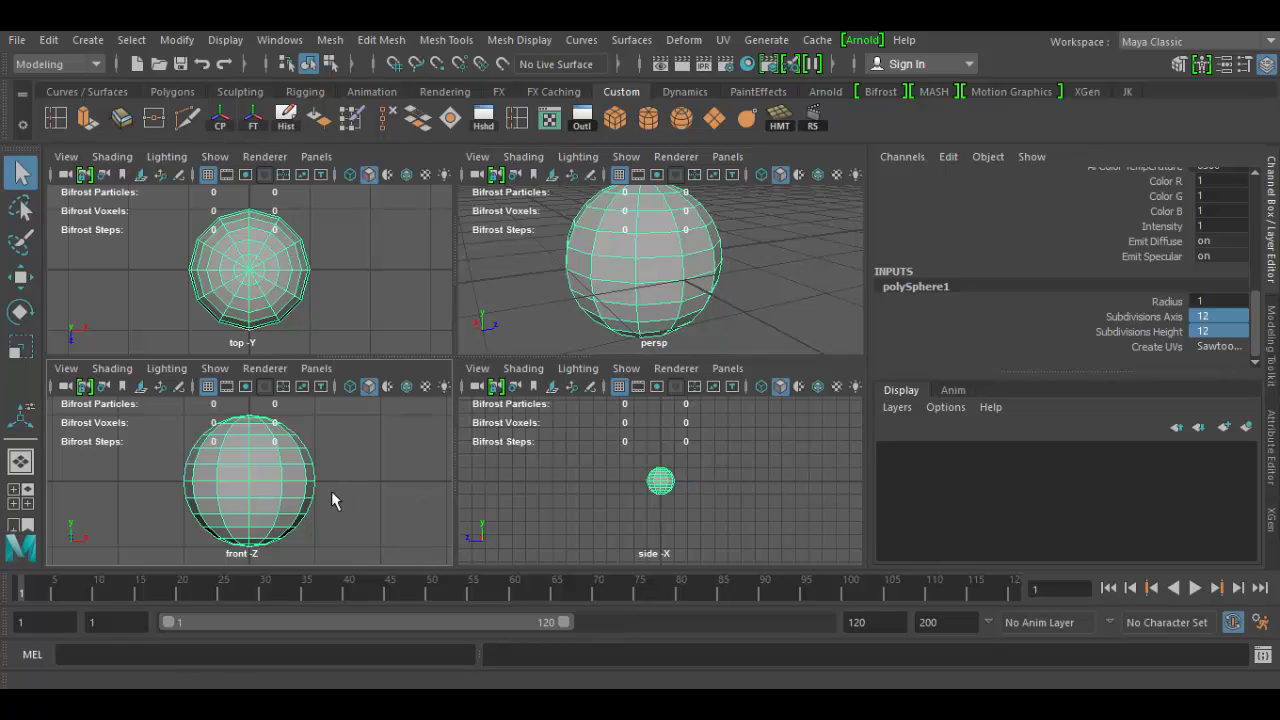
key("space")
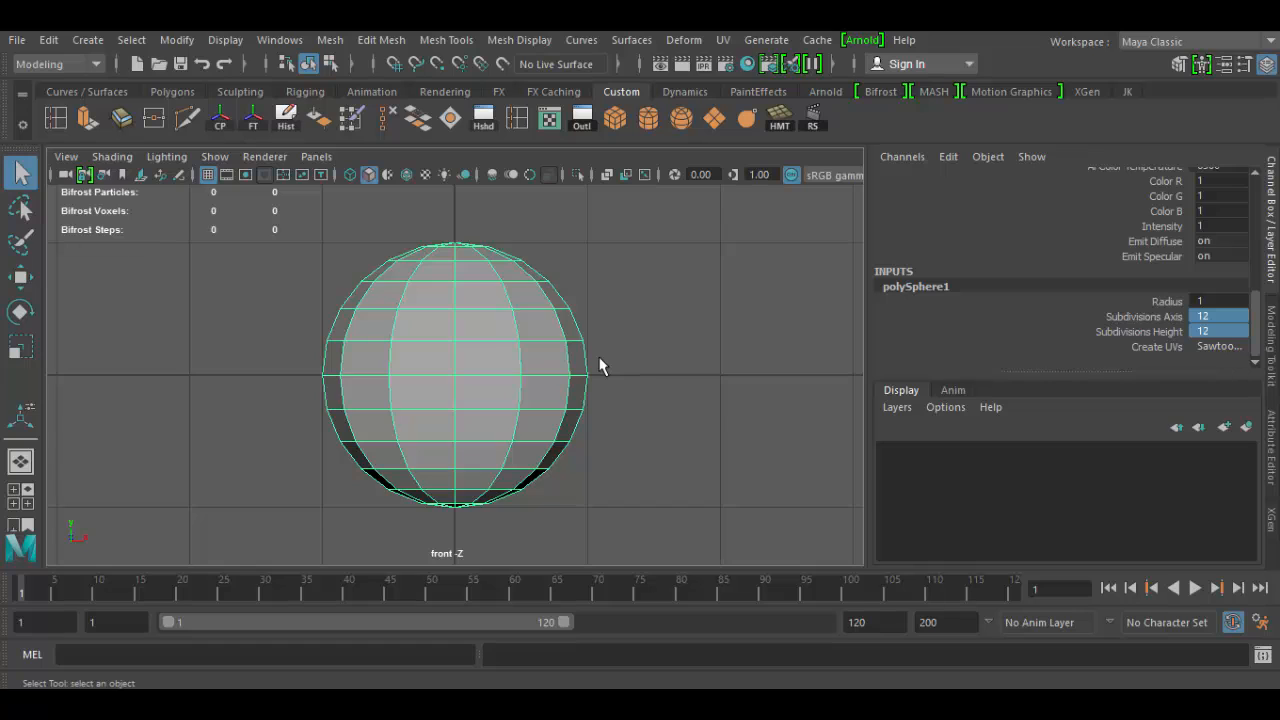
key("space")
key("space")
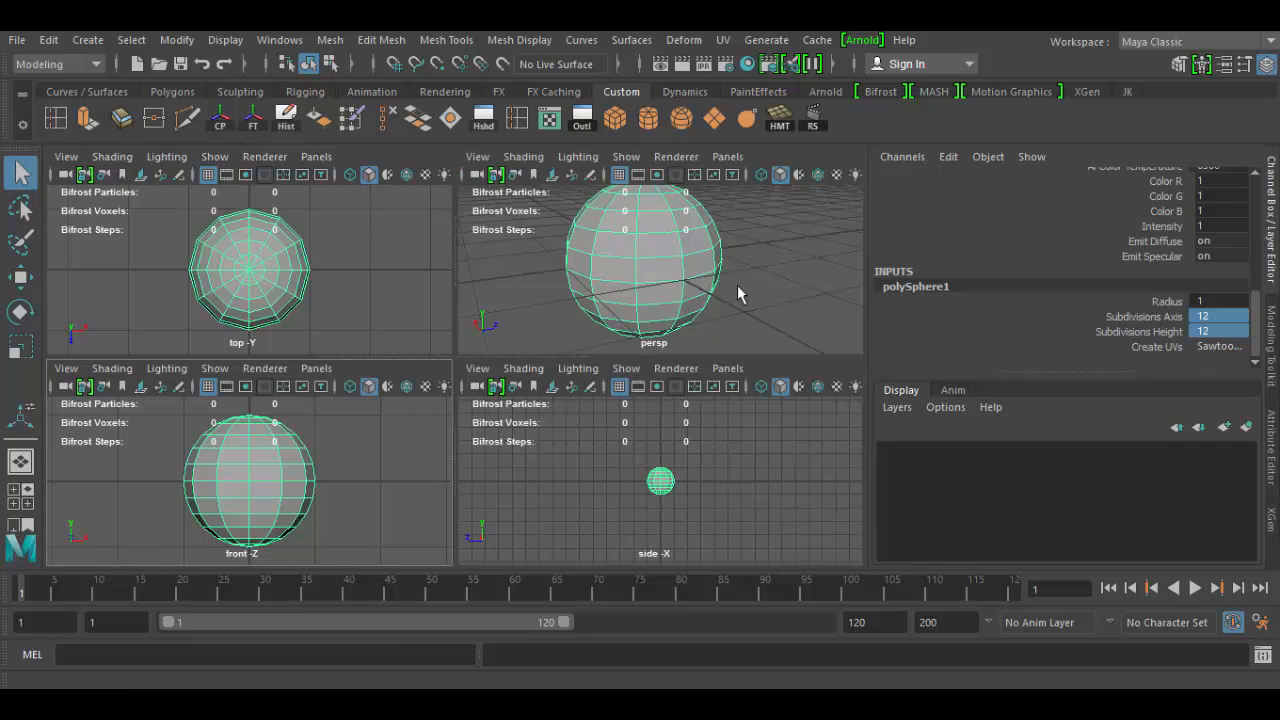
key("space")
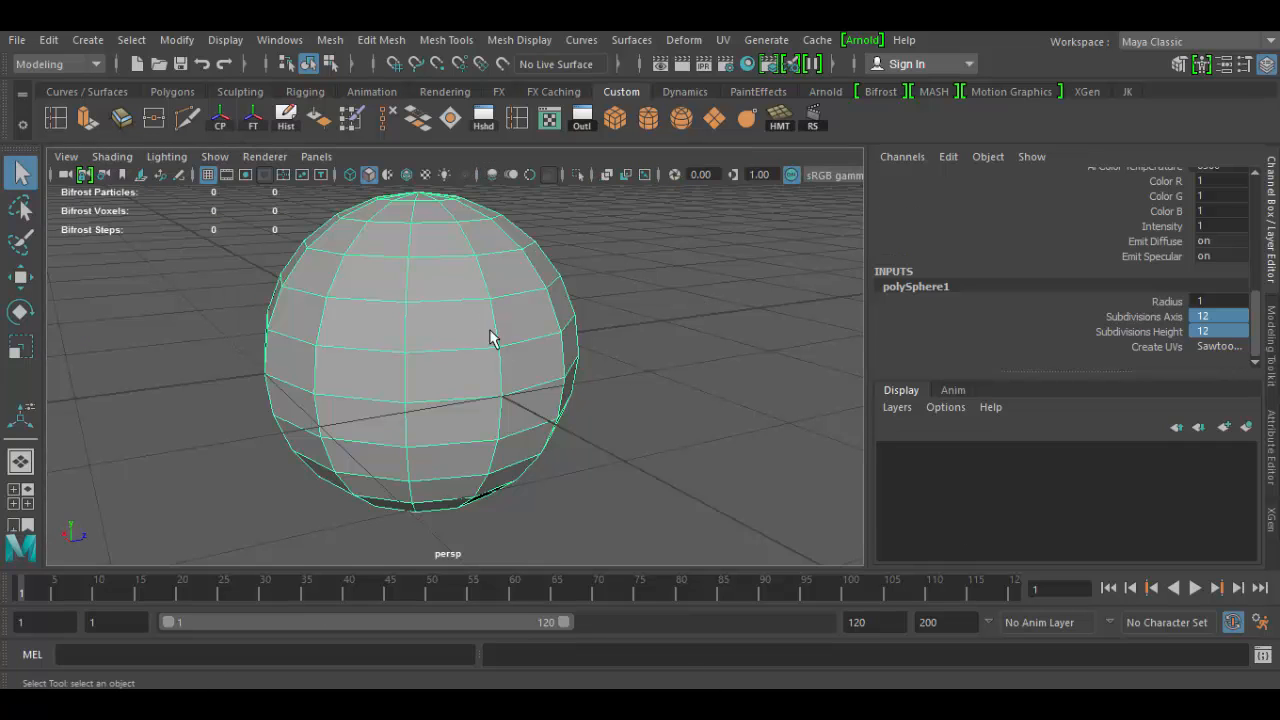
- In the front view, select all sphere faces below the horizontal centre line and delete them
key("space")
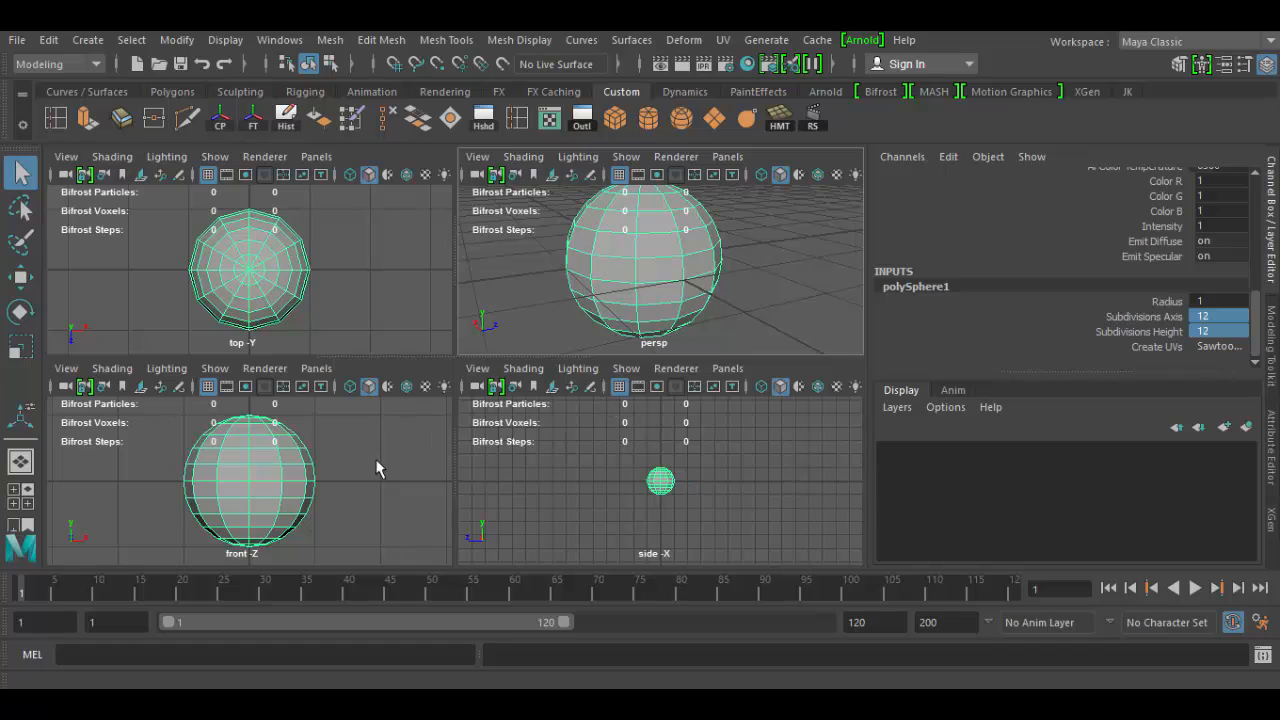
key("space")
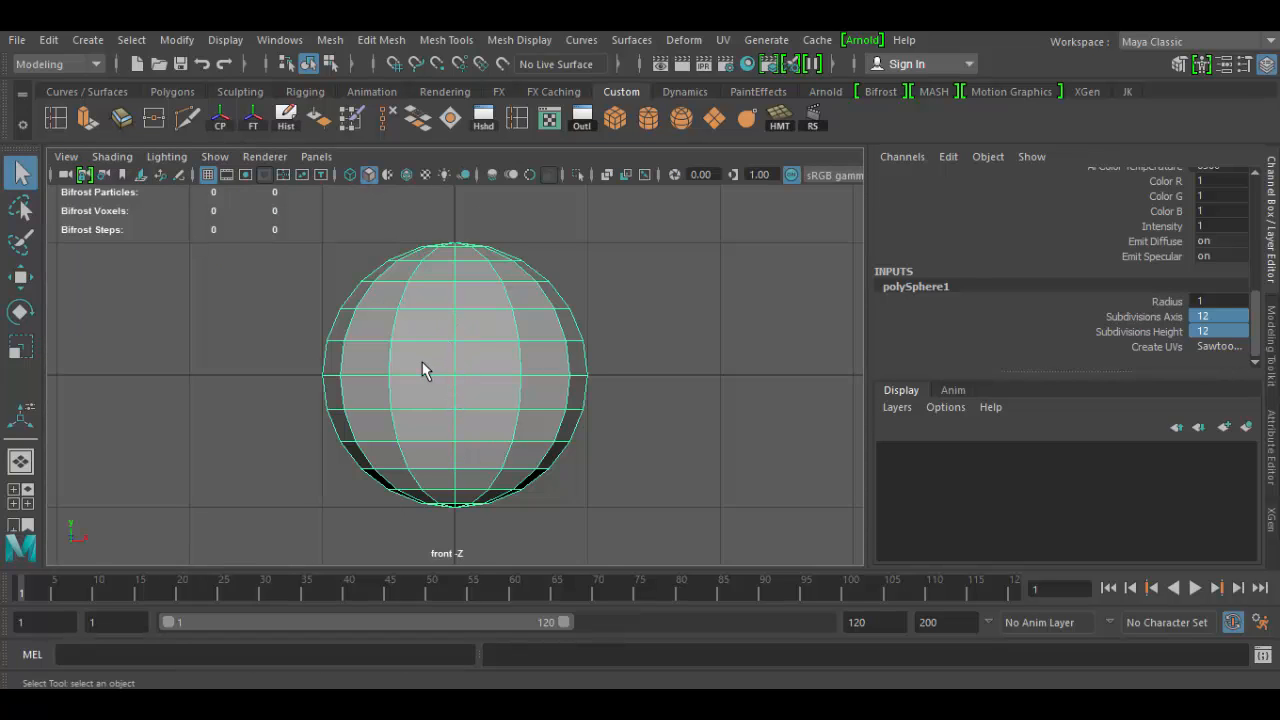
right_click(423, 370)
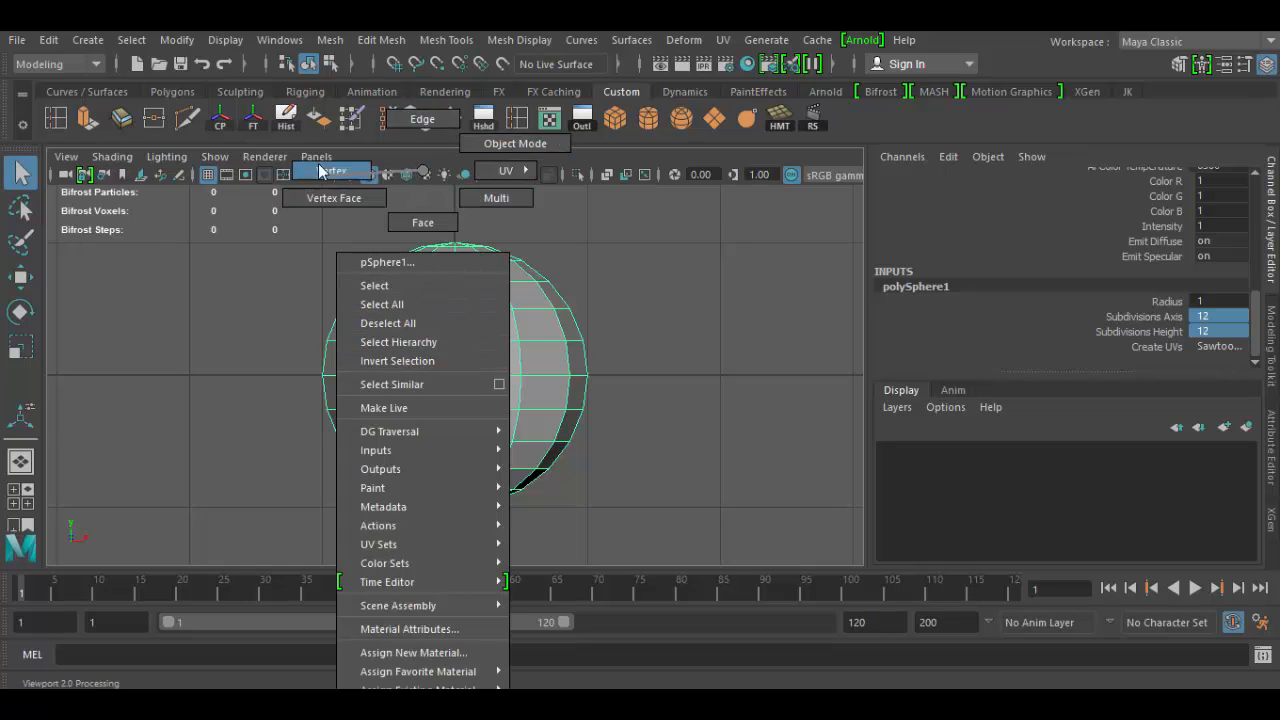
left_click(421, 223)
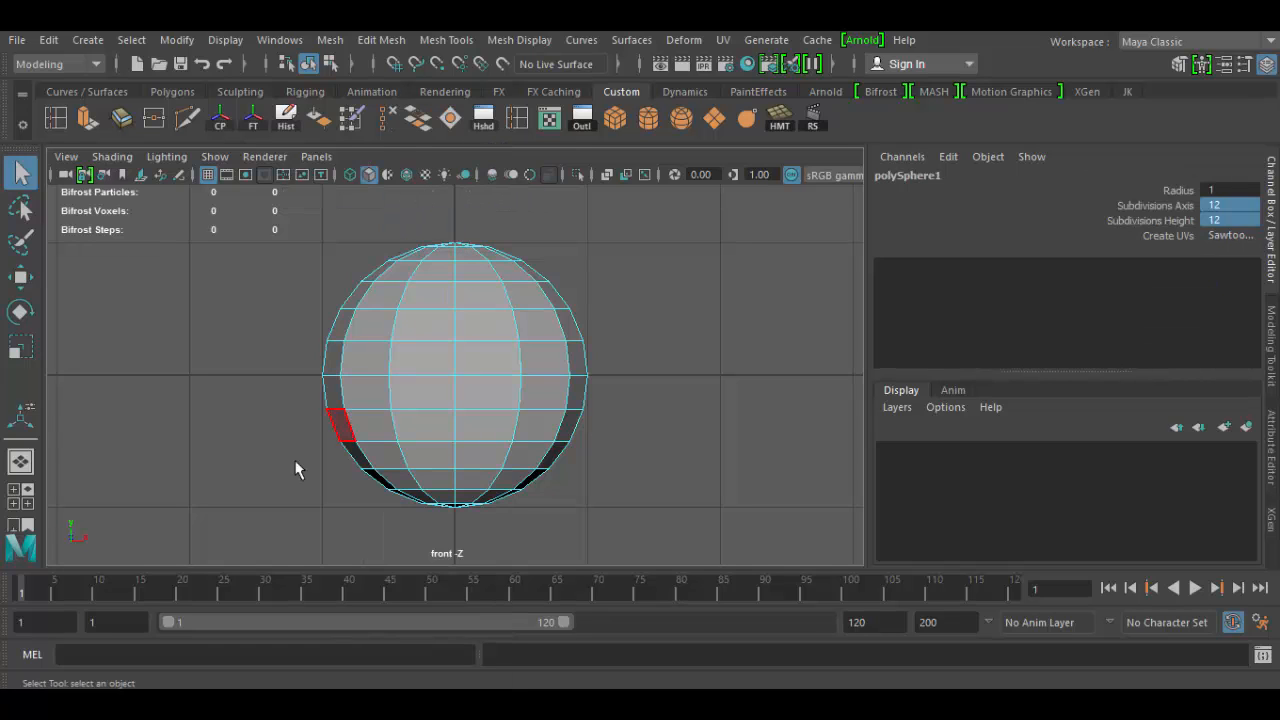
left_click_drag(250, 392, 716, 539)
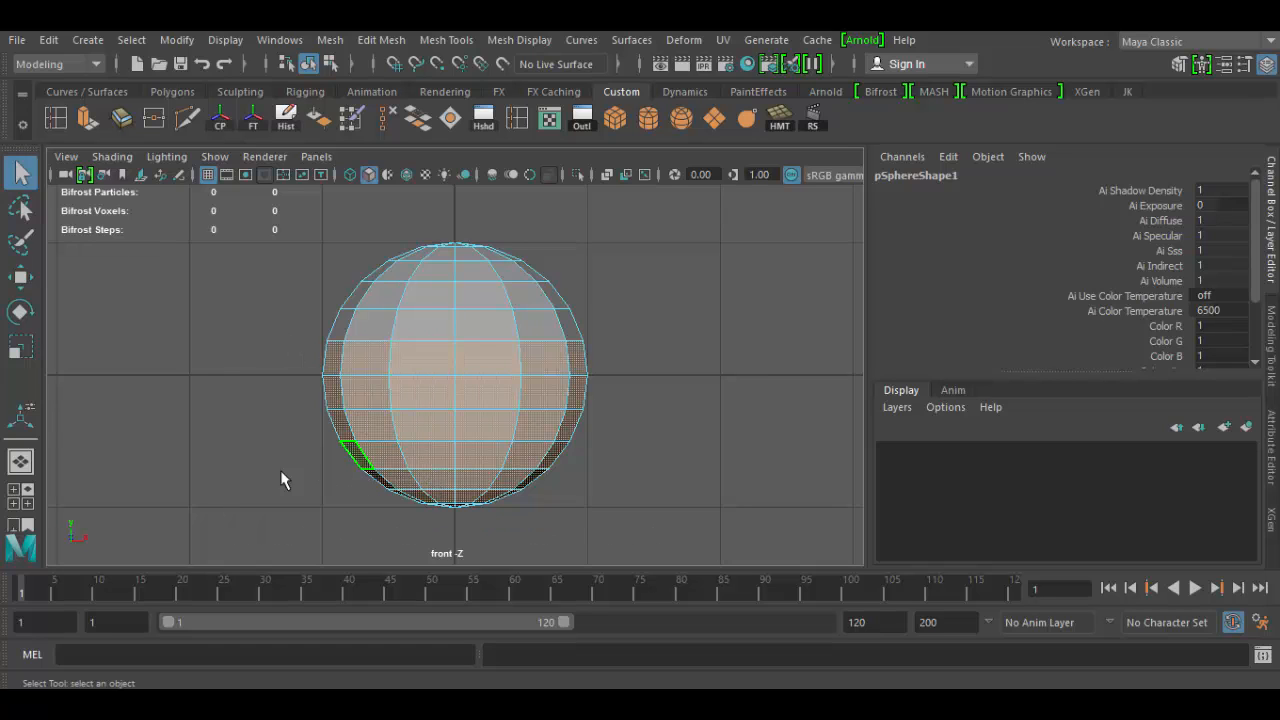
left_click(226, 404)
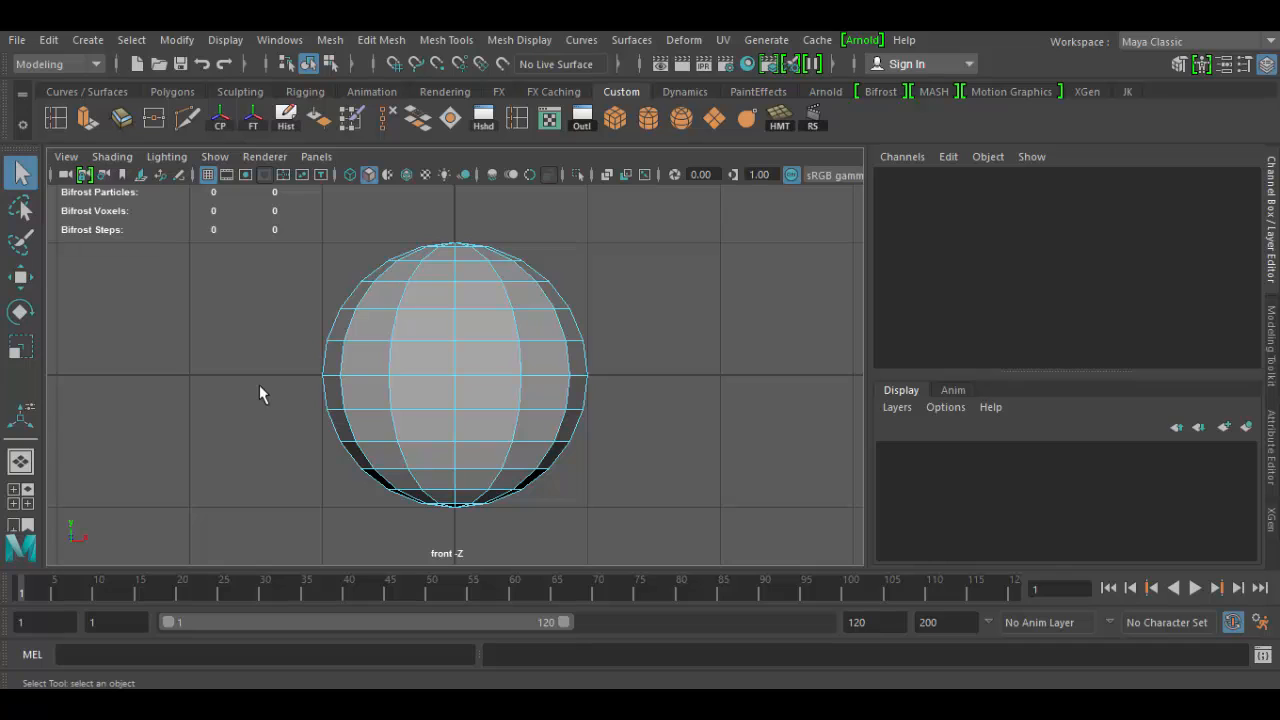
left_click_drag(256, 383, 705, 533)
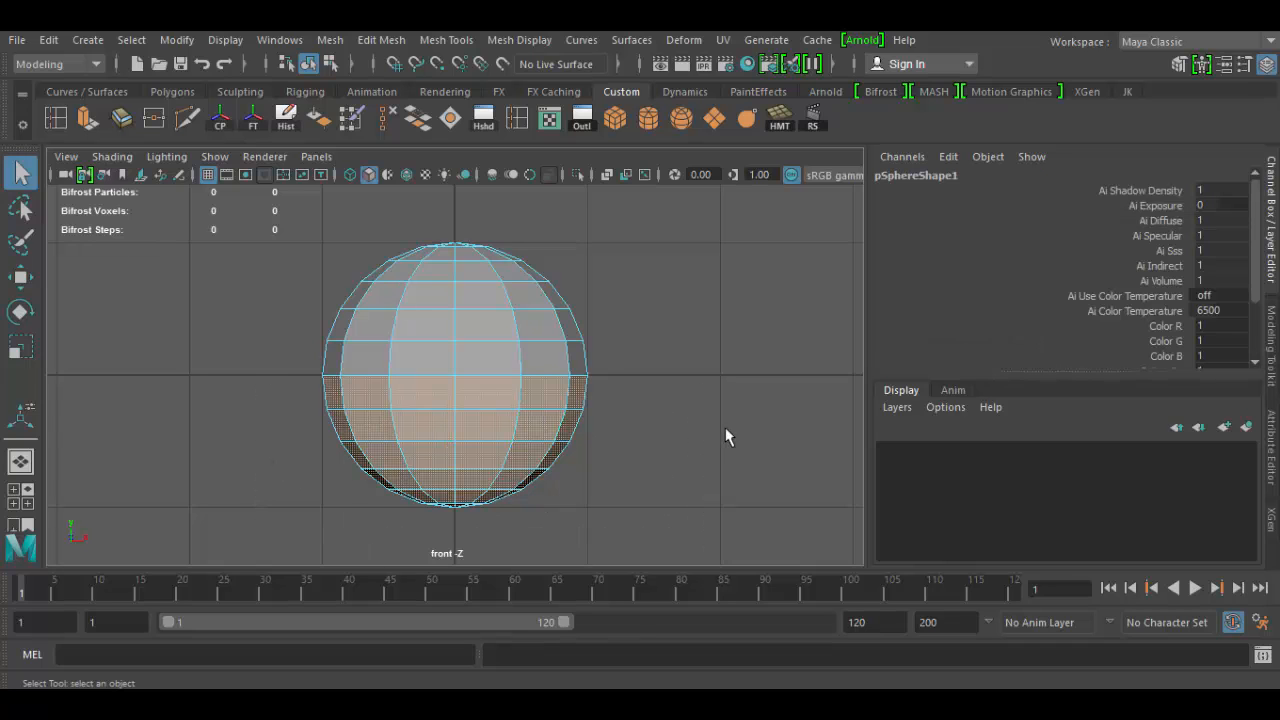
key("Delete")
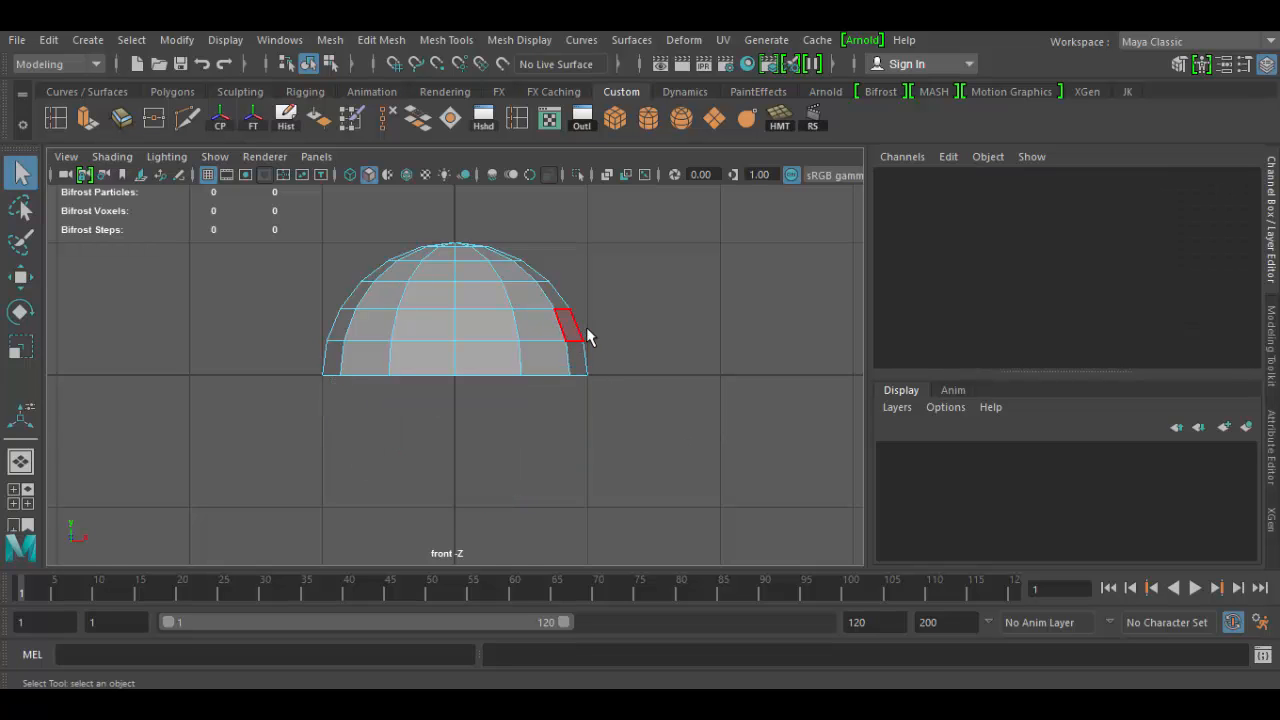
- Select the whole half dome in the perspective view and flatten it vertically to a Scale Y of 0.385
key("space")
key("space")
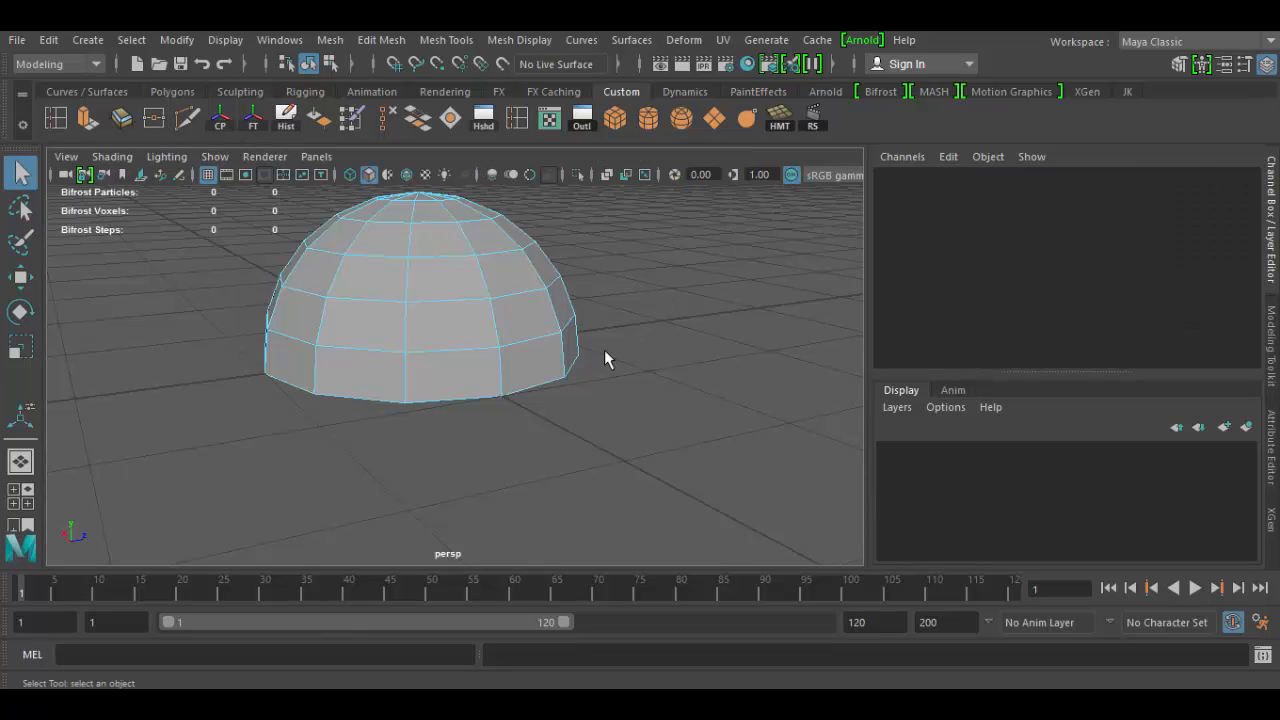
left_click_drag(640, 441, 548, 388, "alt")
right_click_drag(475, 344, 561, 141)
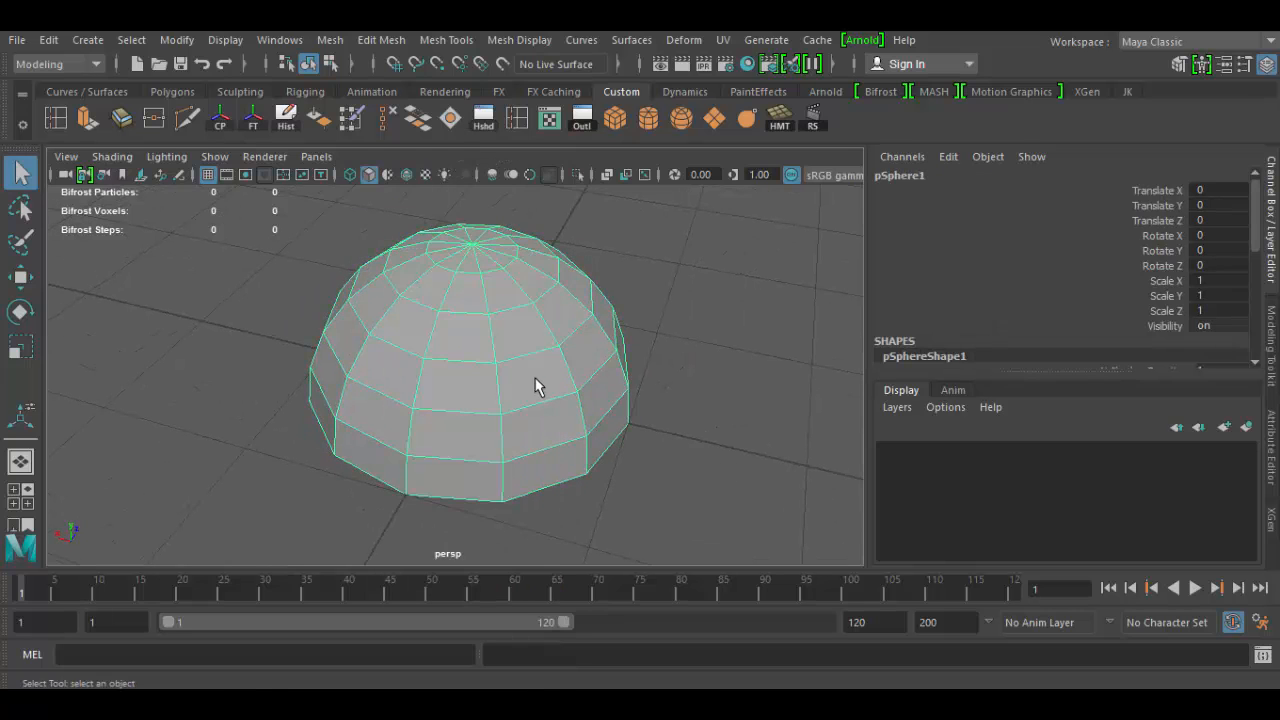
middle_click_drag(641, 437, 657, 506, "alt")
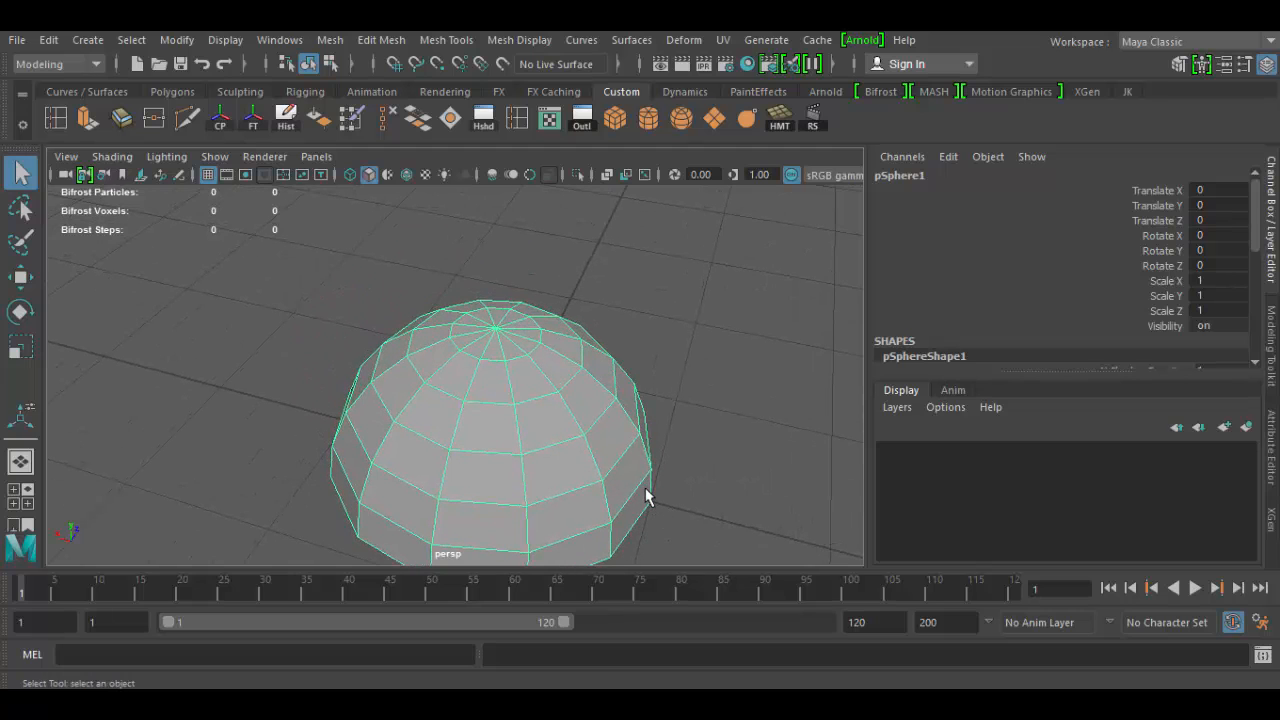
key("r")
left_click_drag(528, 471, 534, 463, "alt")
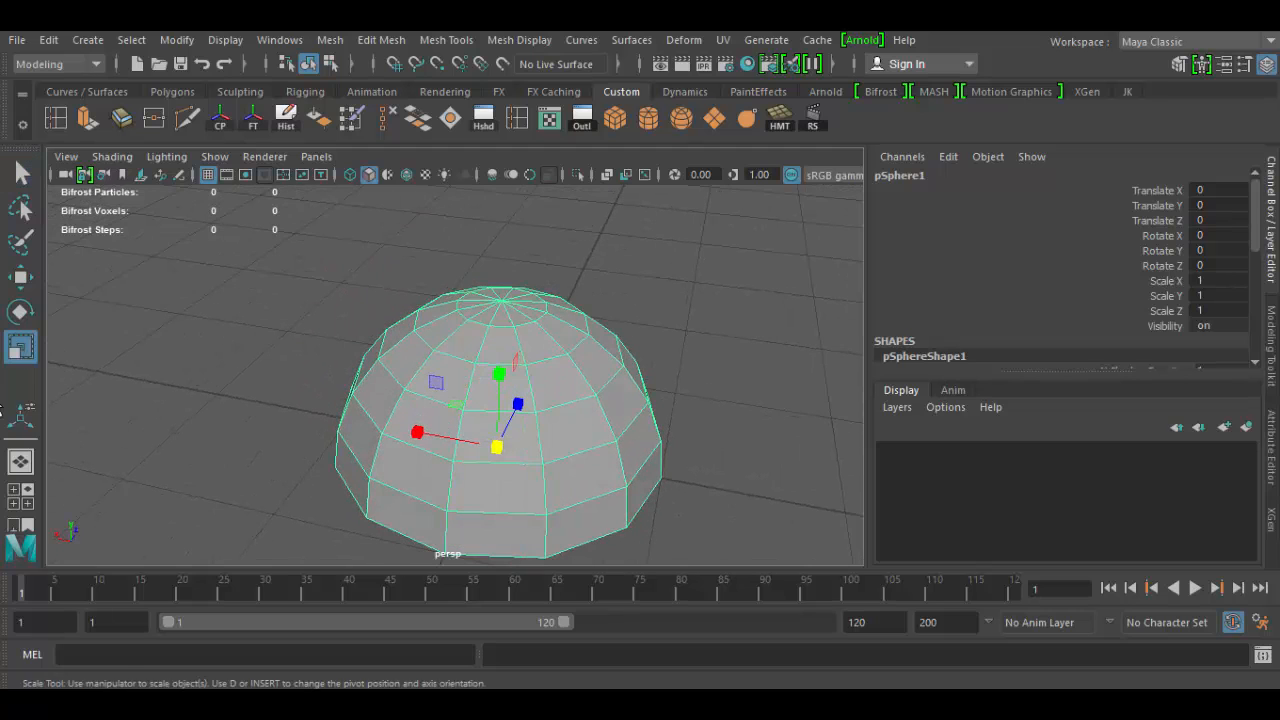
left_click(24, 290)
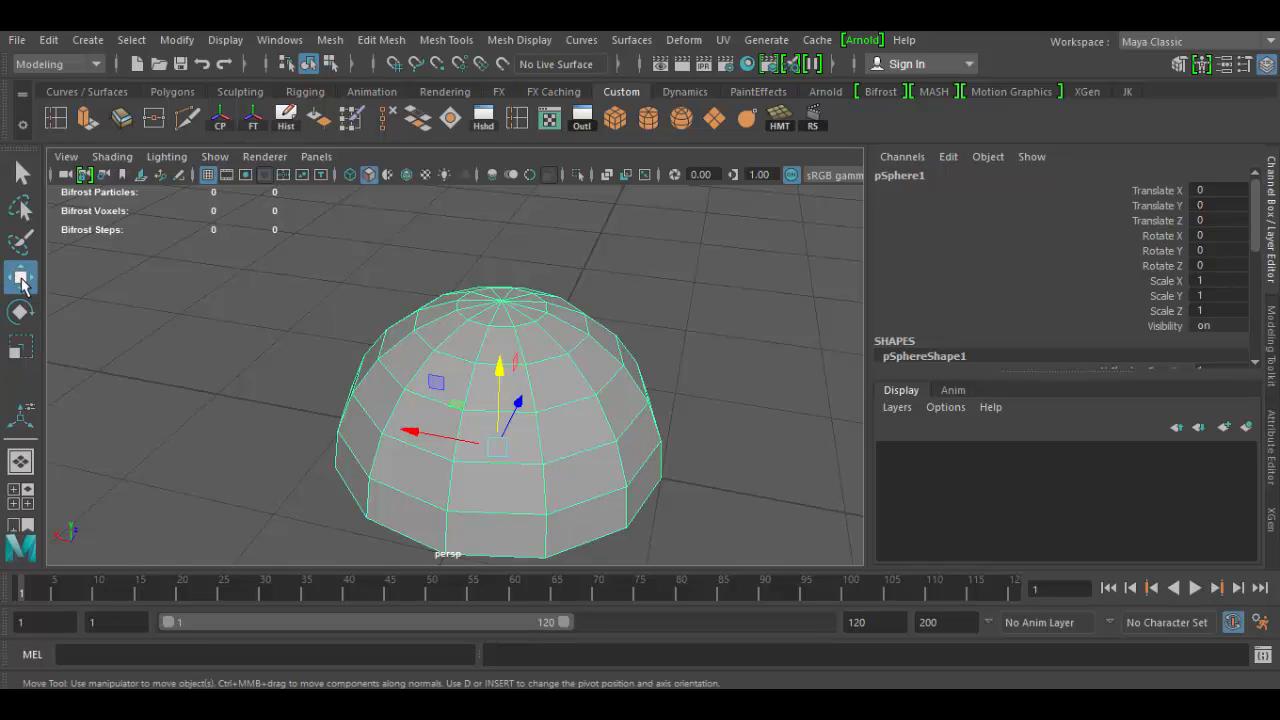
key("r")
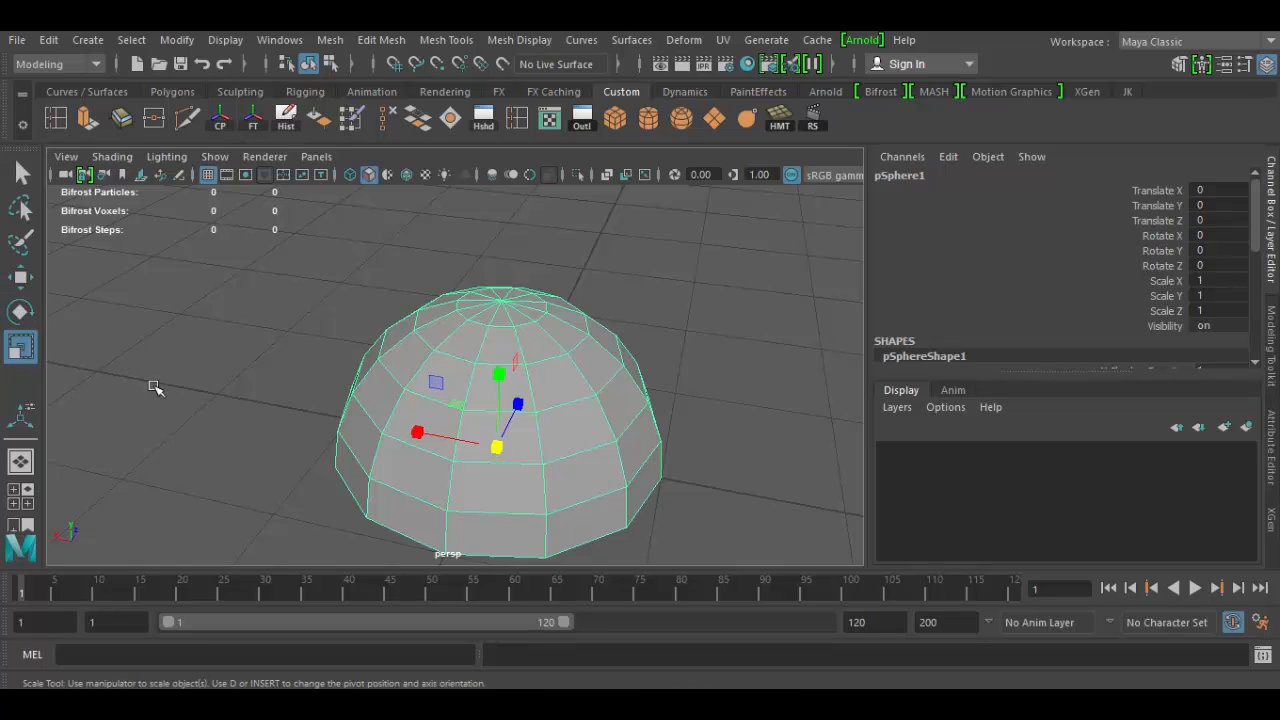
left_click_drag(637, 440, 687, 414, "alt")
left_click_drag(542, 349, 537, 400)
left_click_drag(657, 437, 490, 437, "alt")
right_click_drag(490, 437, 517, 434, "alt")
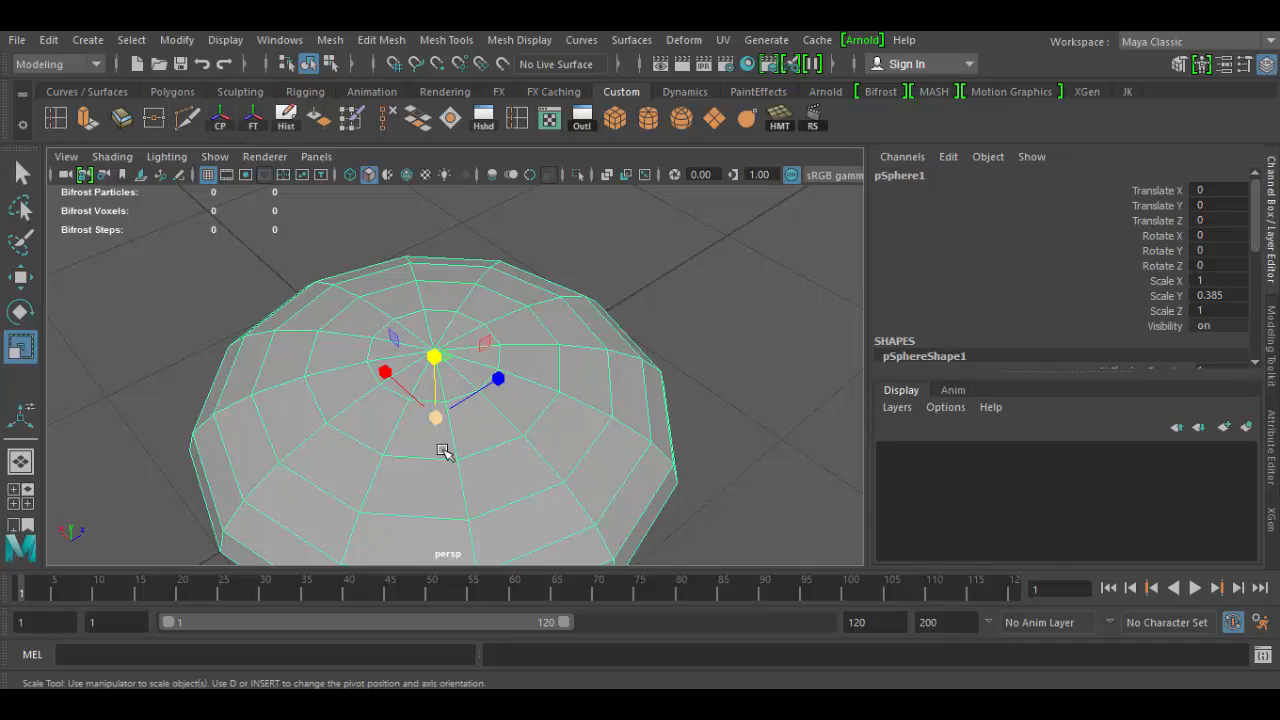
- Select the innermost edge loop around the dome's pole, scale it outward and lower it to follow the curvature
right_click(472, 318)
right_click_drag(459, 312, 475, 120)
double_click(490, 381)
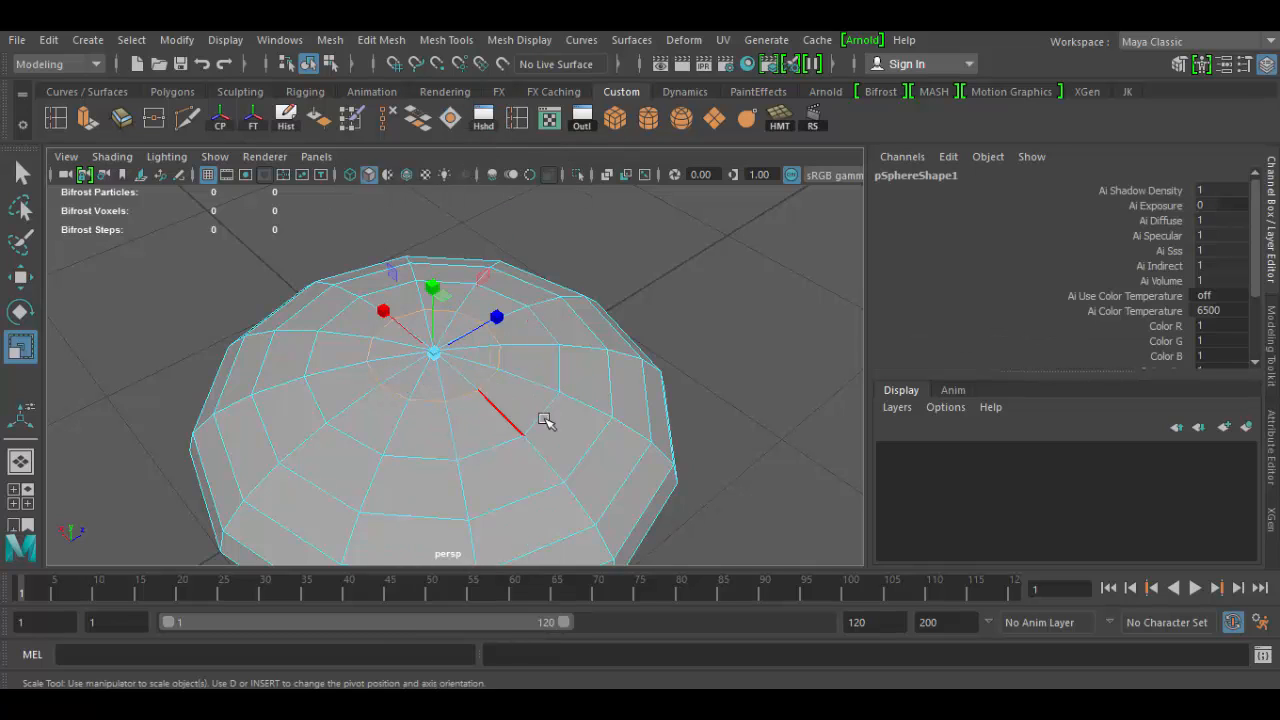
left_click_drag(433, 353, 500, 390)
key("w")
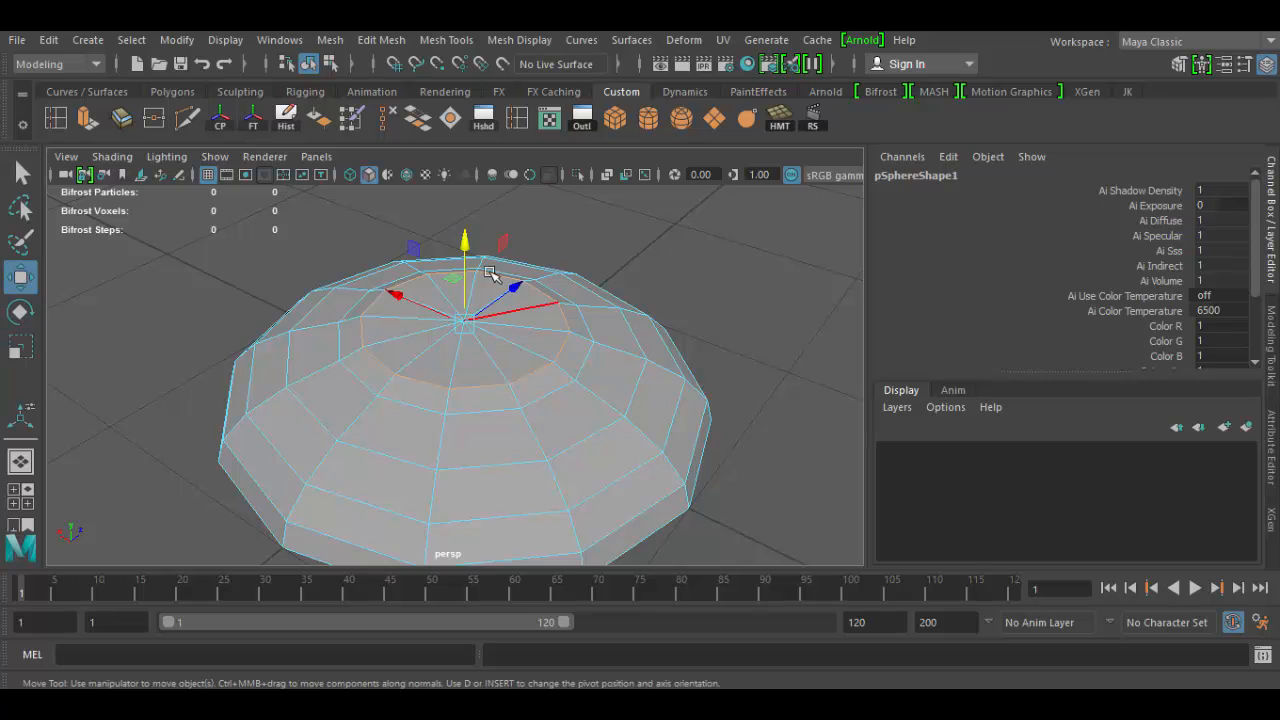
mouse_move(543, 349)
left_mouse_down("alt")
mouse_move(500, 286)
mouse_move(543, 329)
left_mouse_up("alt")
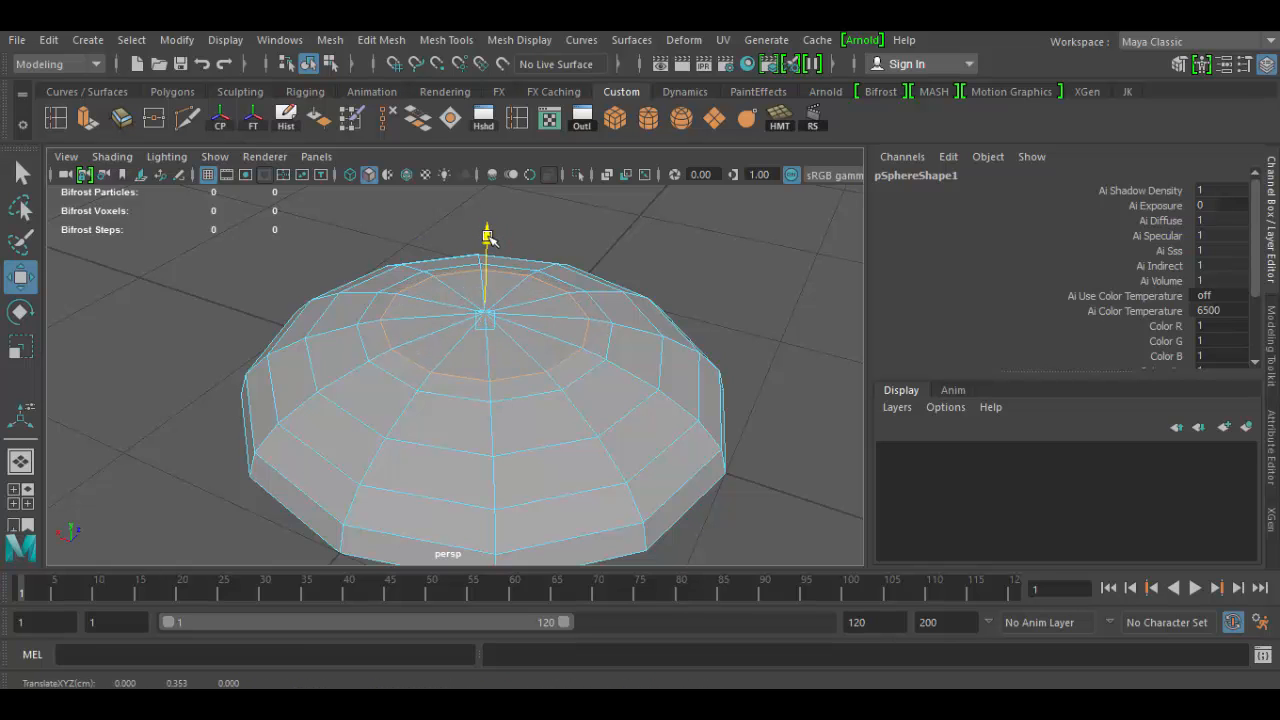
- Select the second edge loop from the pole, scale it slightly inward and raise it close to the first loop
left_click_drag(491, 240, 435, 499, "alt")
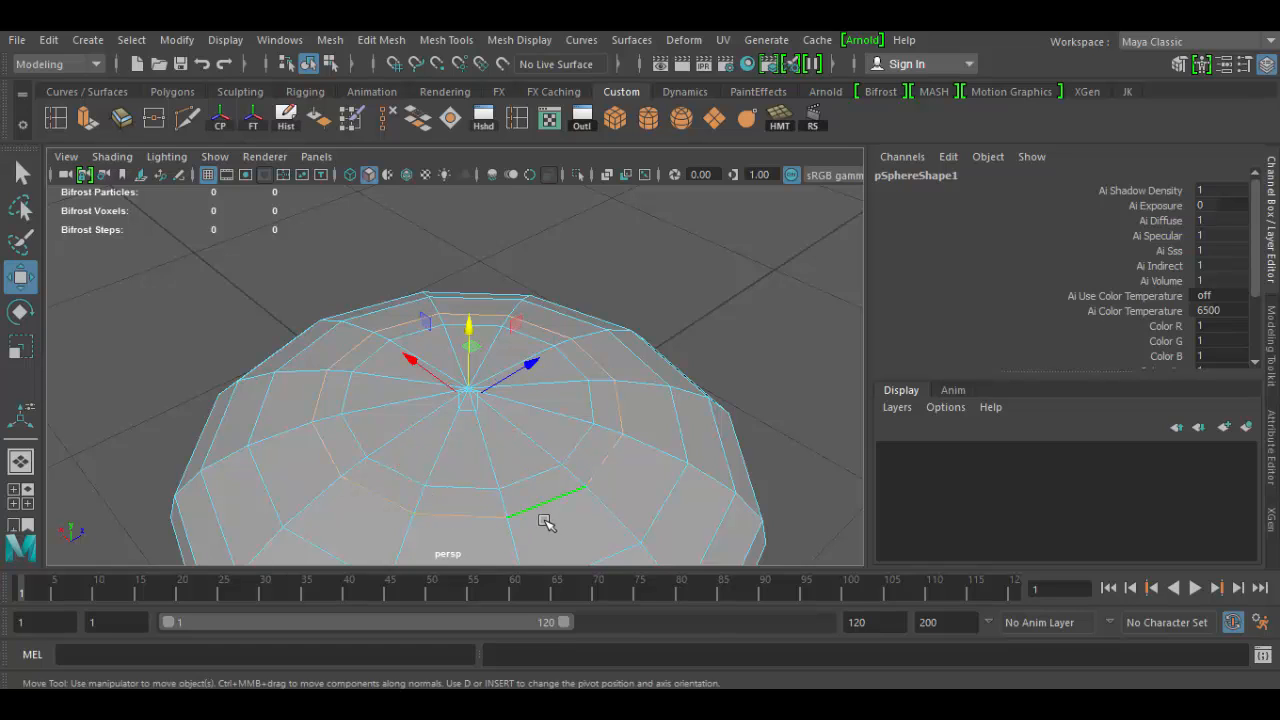
key("r")
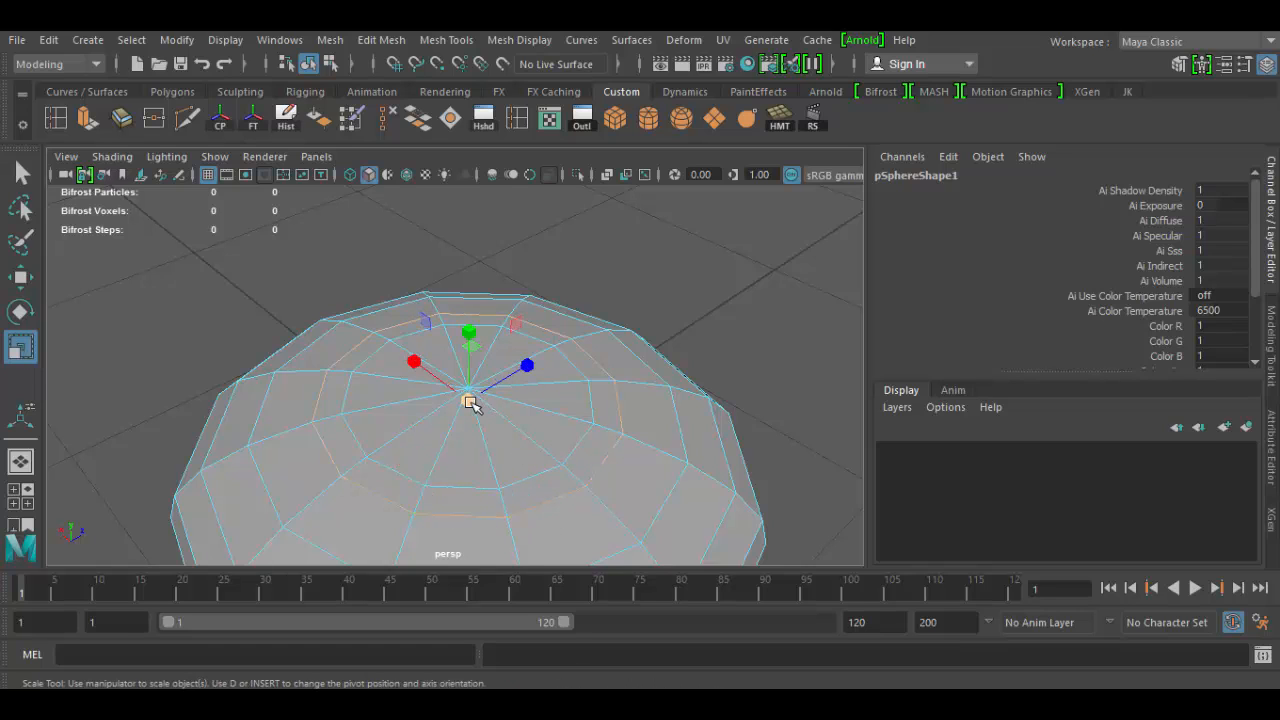
left_click_drag(470, 403, 455, 390)
key("w")
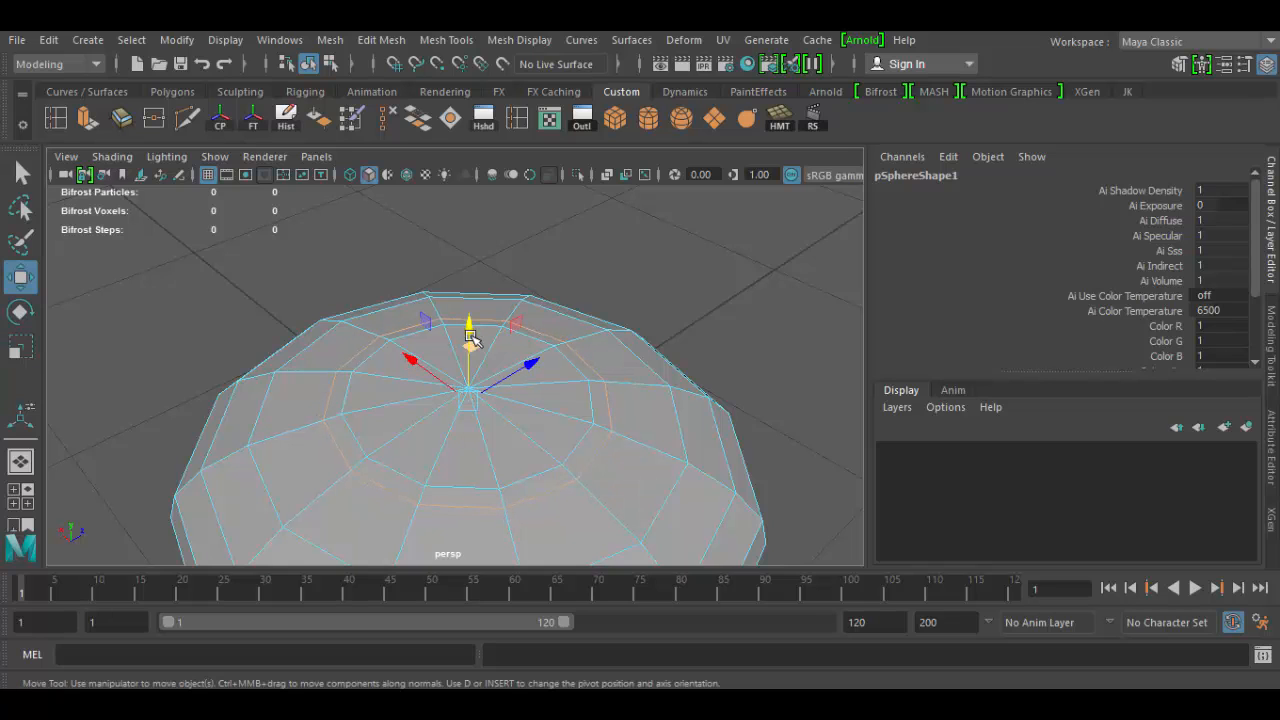
left_click_drag(470, 330, 469, 320)
left_click_drag(494, 430, 458, 405, "alt")
left_click_drag(417, 254, 417, 256)
left_click_drag(340, 365, 266, 418, "alt")
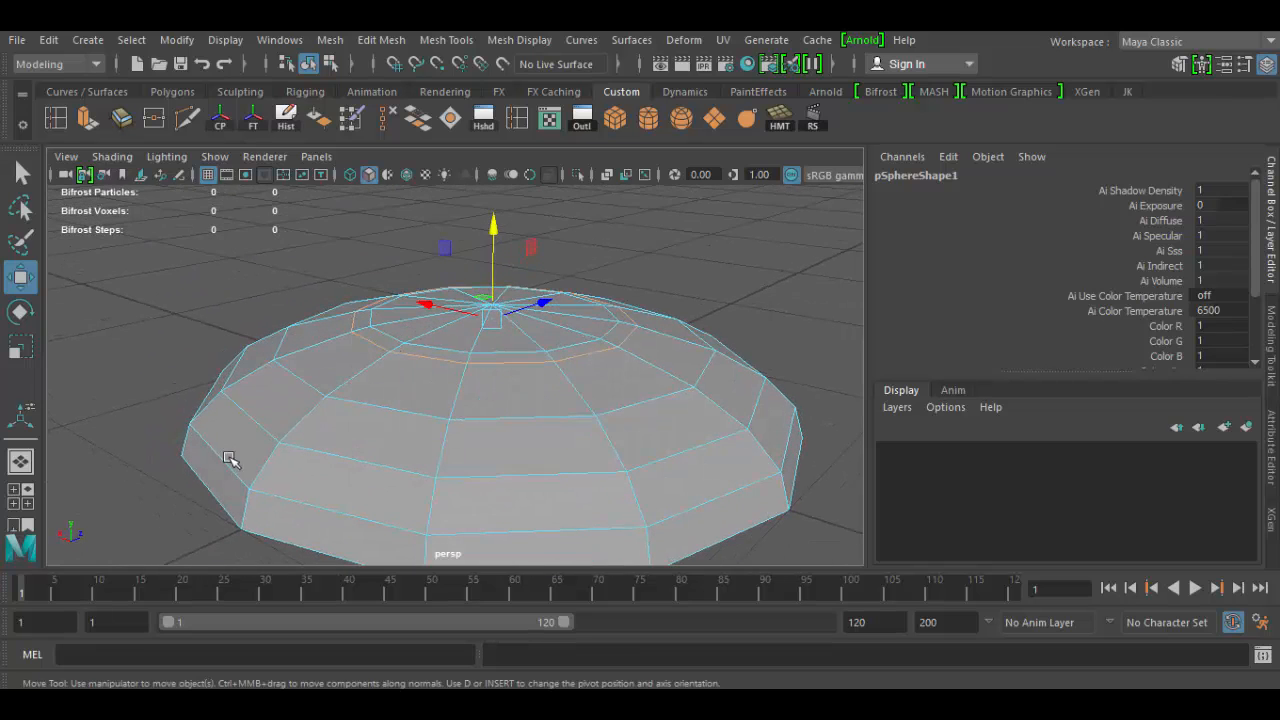
- Select the fourth edge loop from the pole, scale it inward and raise it to sit just outside the third loop
left_click_drag(502, 462, 476, 522, "alt")
right_click_drag(476, 522, 390, 400, "alt")
middle_click_drag(525, 414, 537, 347, "alt")
right_click_drag(510, 415, 536, 448, "alt")
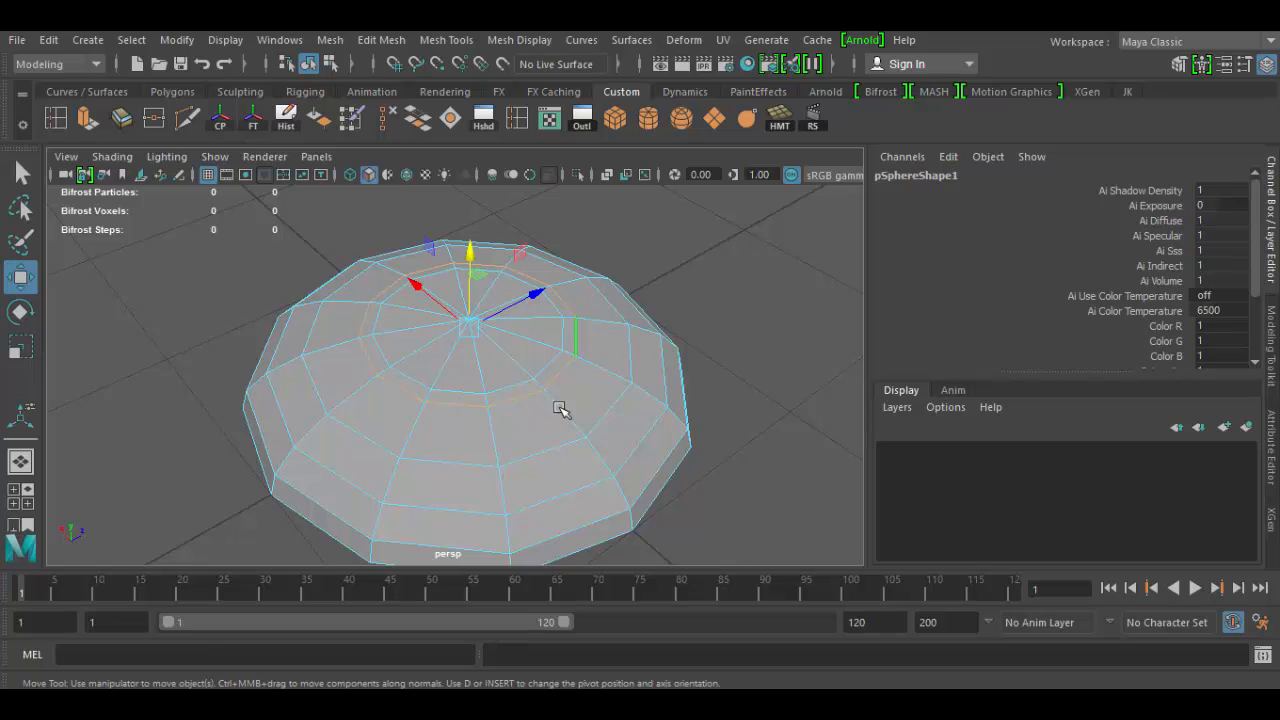
left_click_drag(470, 512, 471, 480, "alt")
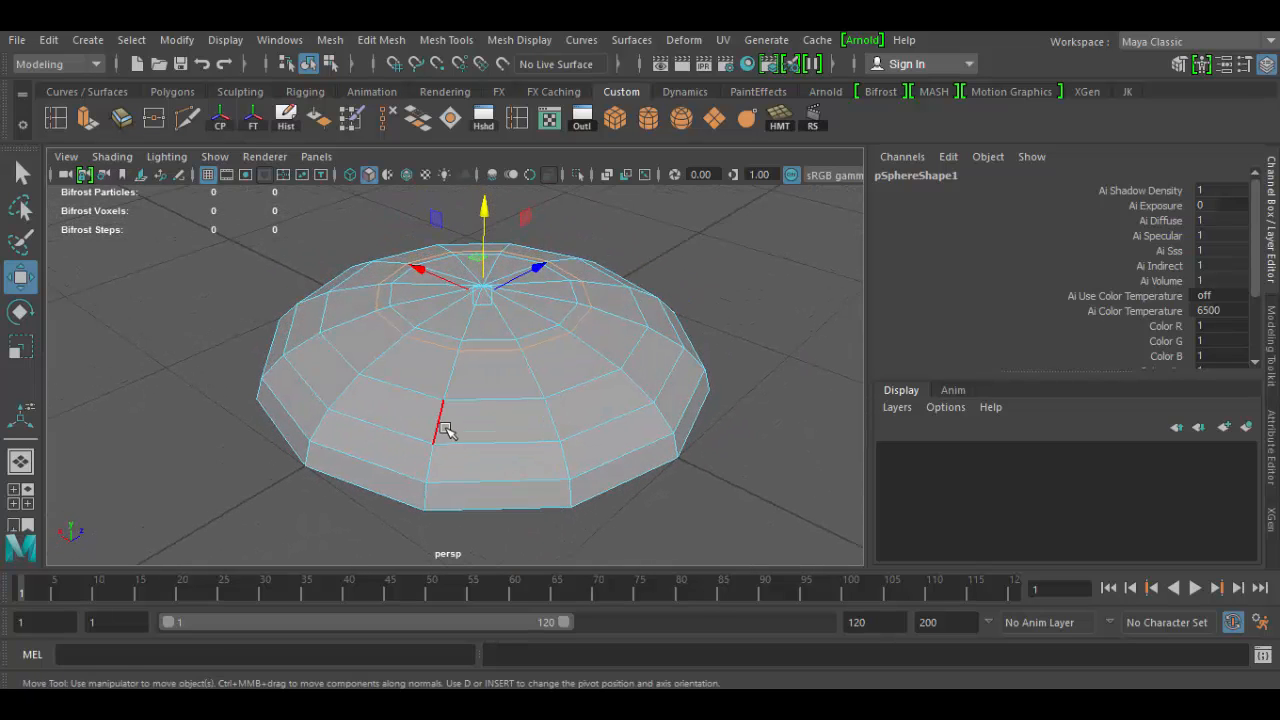
double_click(405, 433)
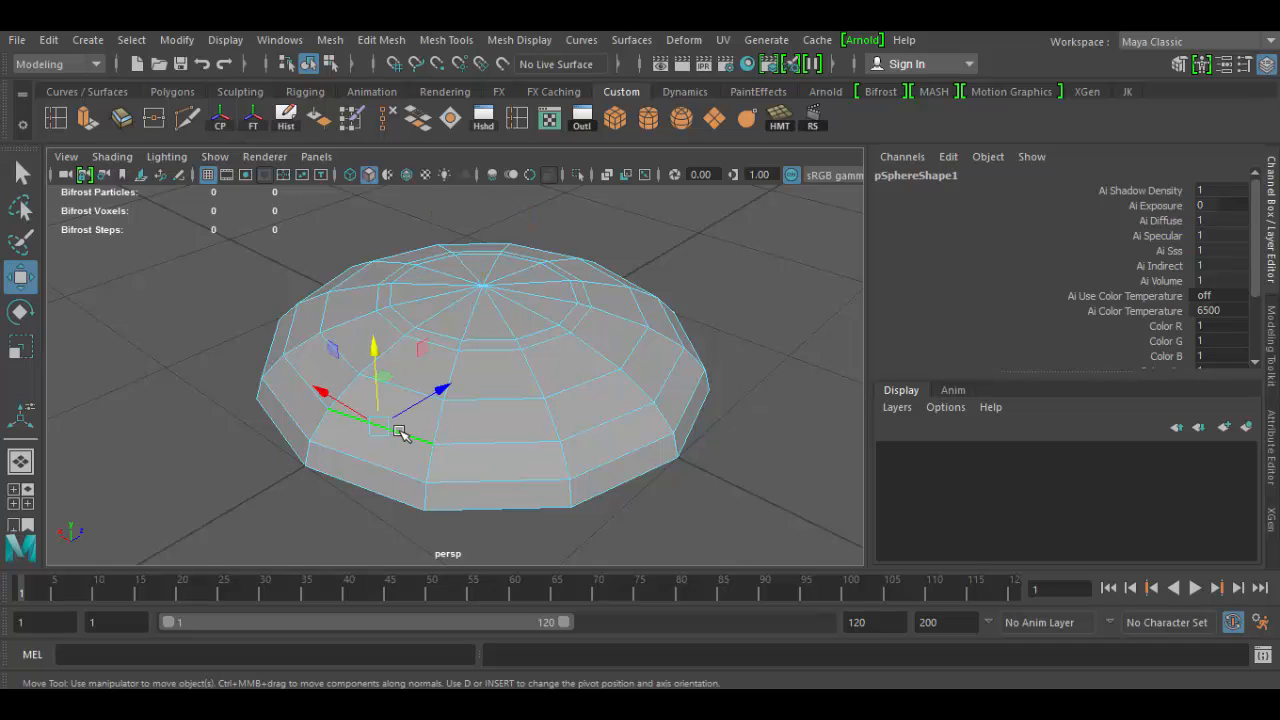
key("r")
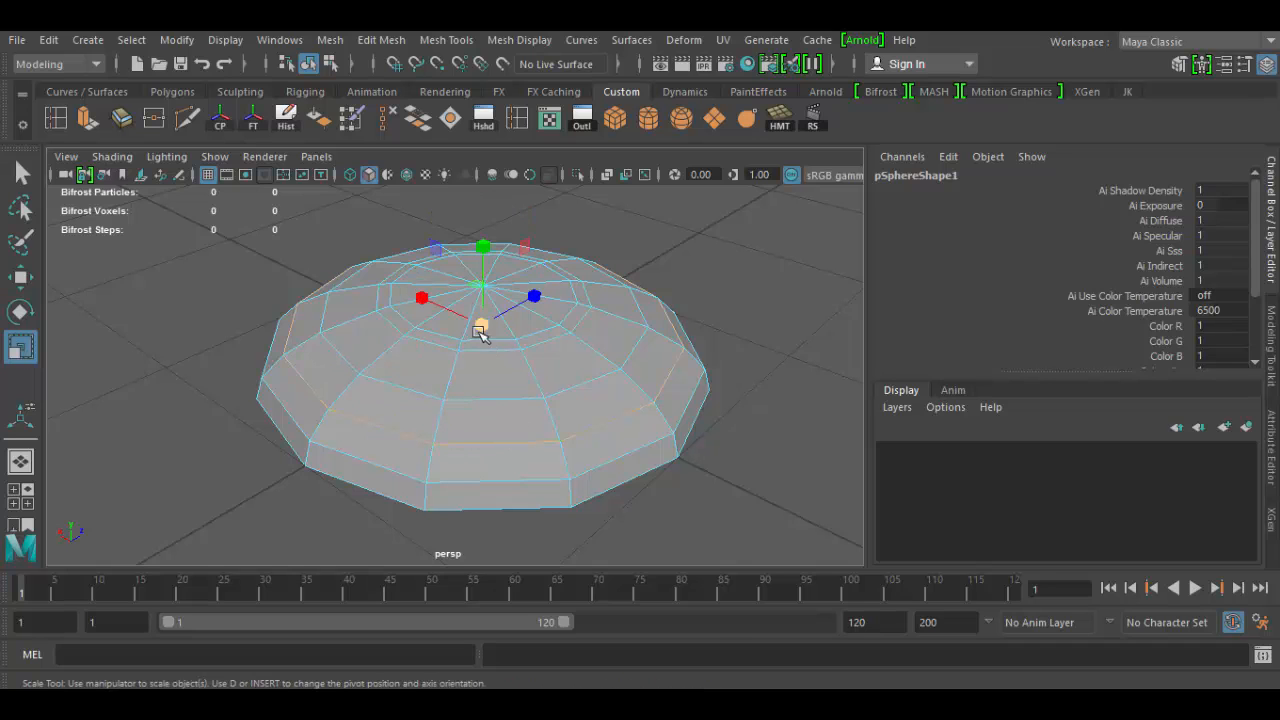
mouse_move(480, 326)
left_mouse_down()
mouse_move(443, 309)
mouse_move(470, 327)
left_mouse_up()
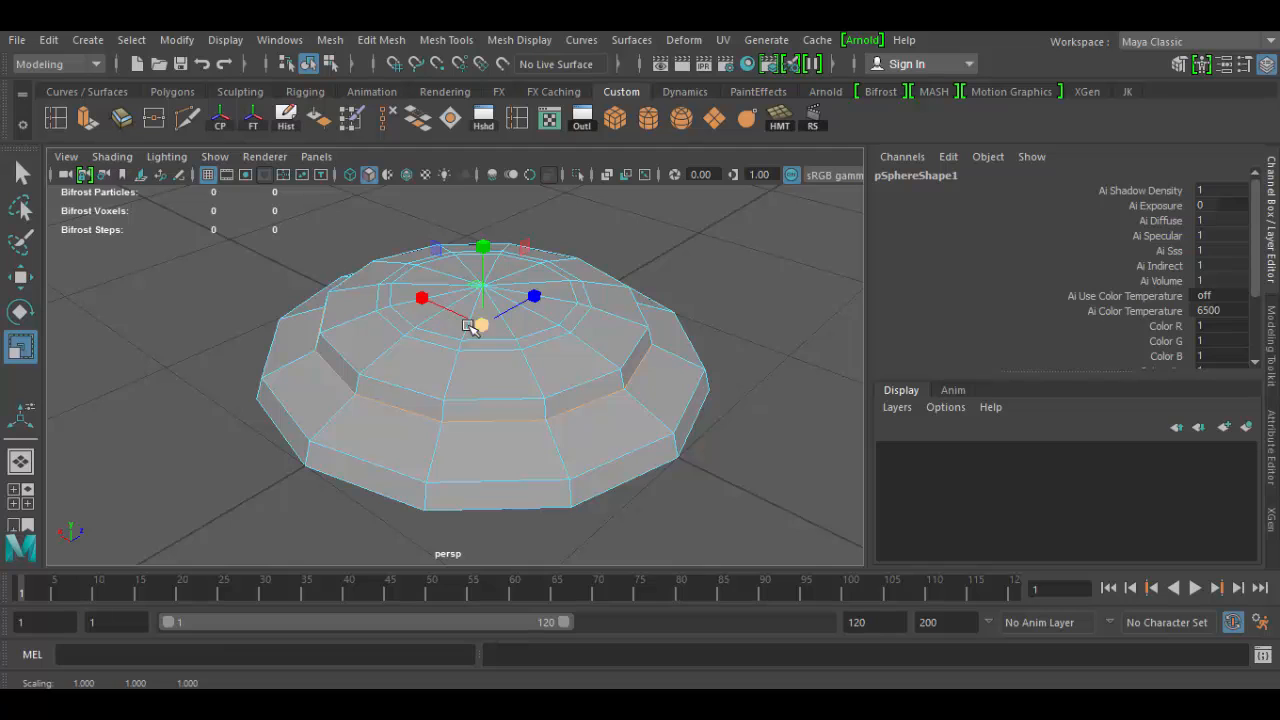
key("w")
left_click_drag(486, 243, 488, 226)
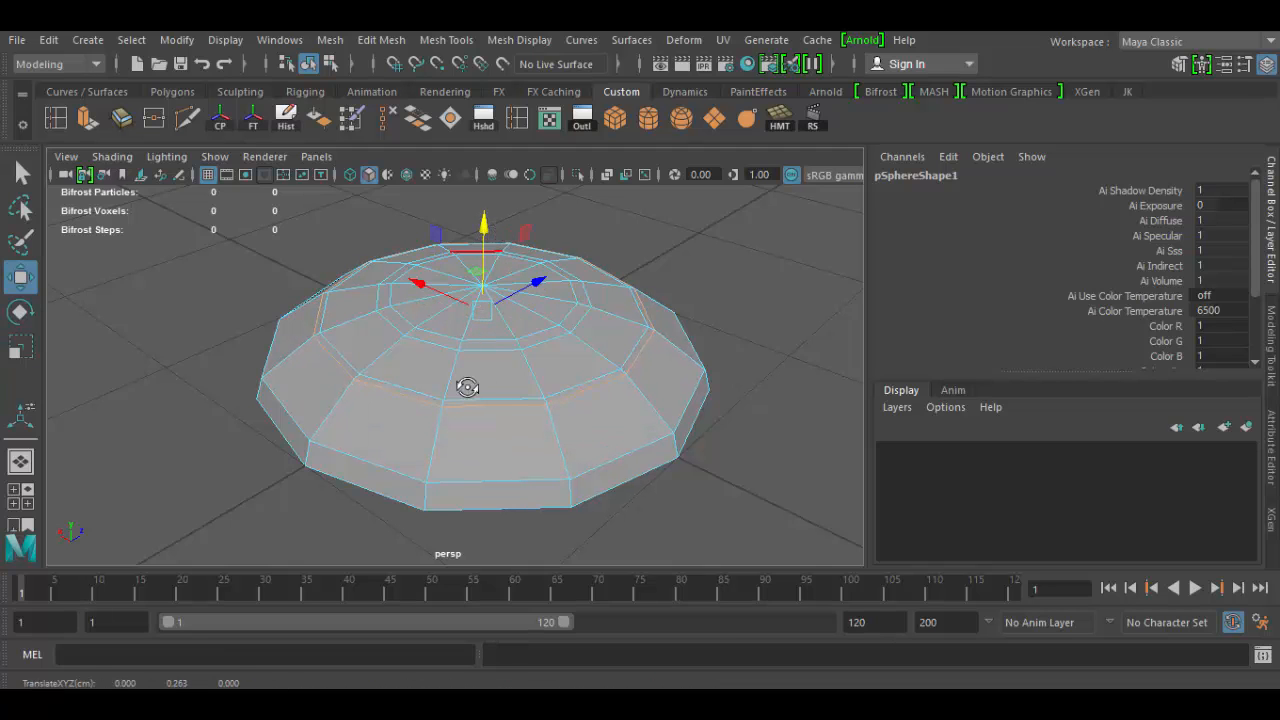
- Tighten the top pair of loops by scaling its outer loop horizontally to about 0.93 and adjusting its height
left_click_drag(466, 386, 519, 356, "alt")
double_click(517, 347)
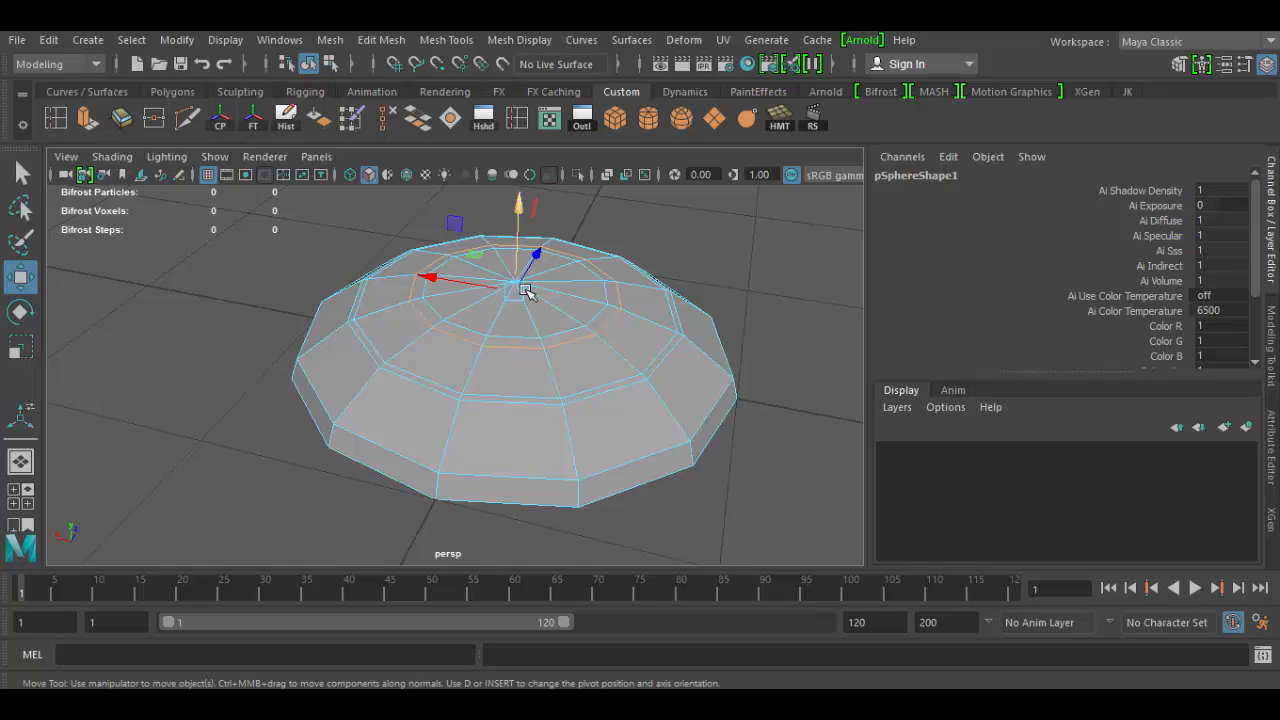
key("r")
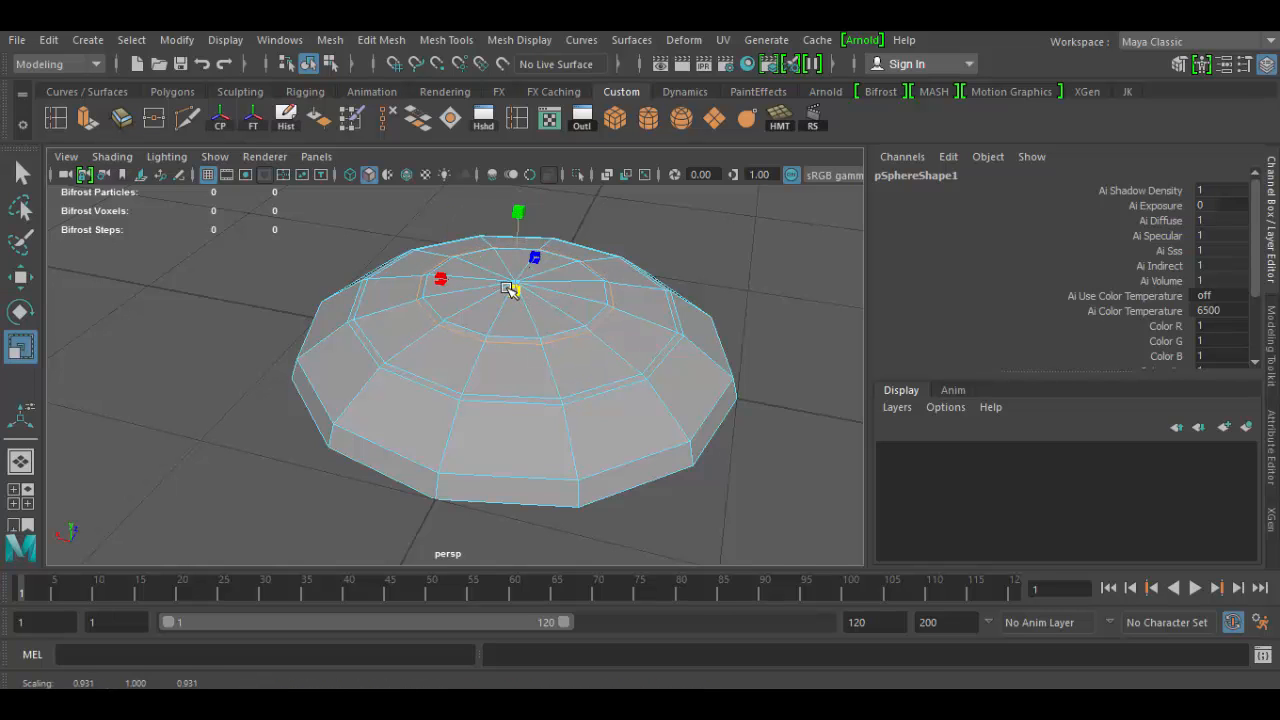
left_click_drag(654, 357, 560, 449, "alt")
key("w")
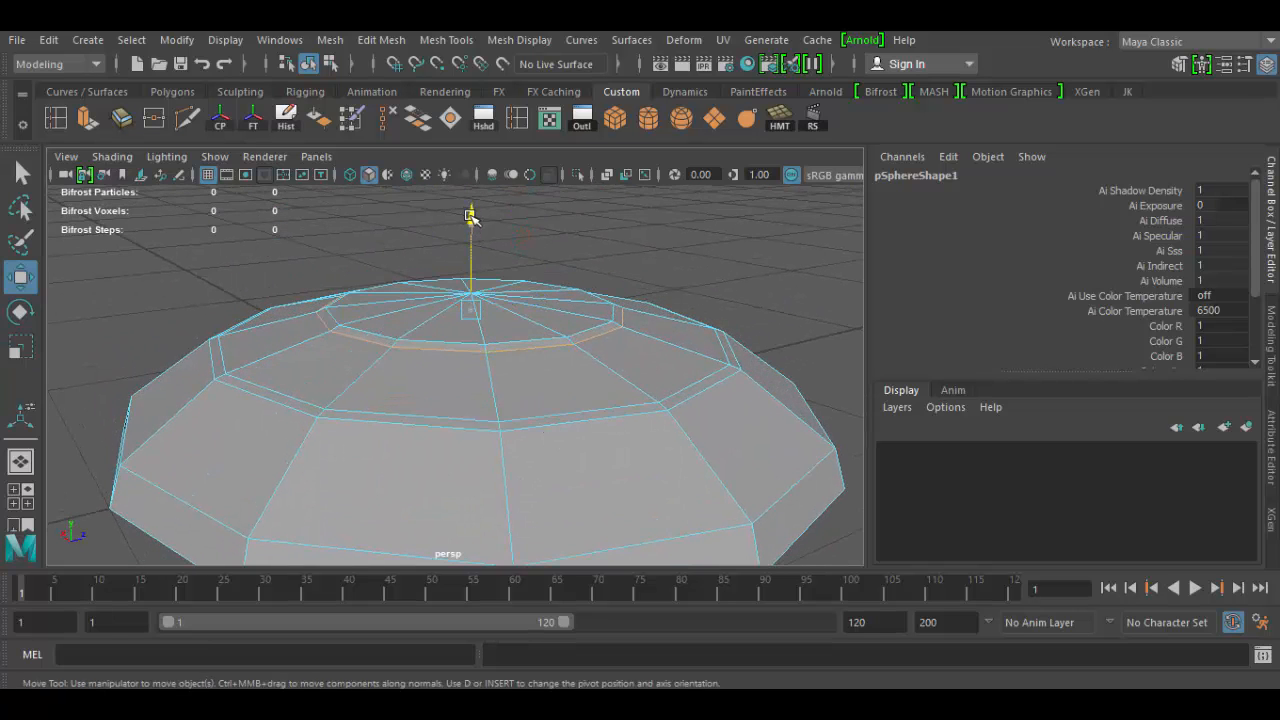
left_click_drag(471, 215, 332, 333)
- Select the edge loop just above the dome's bottom rim and raise it slightly
left_click_drag(240, 334, 271, 517, "alt")
left_click_drag(490, 403, 379, 398, "alt")
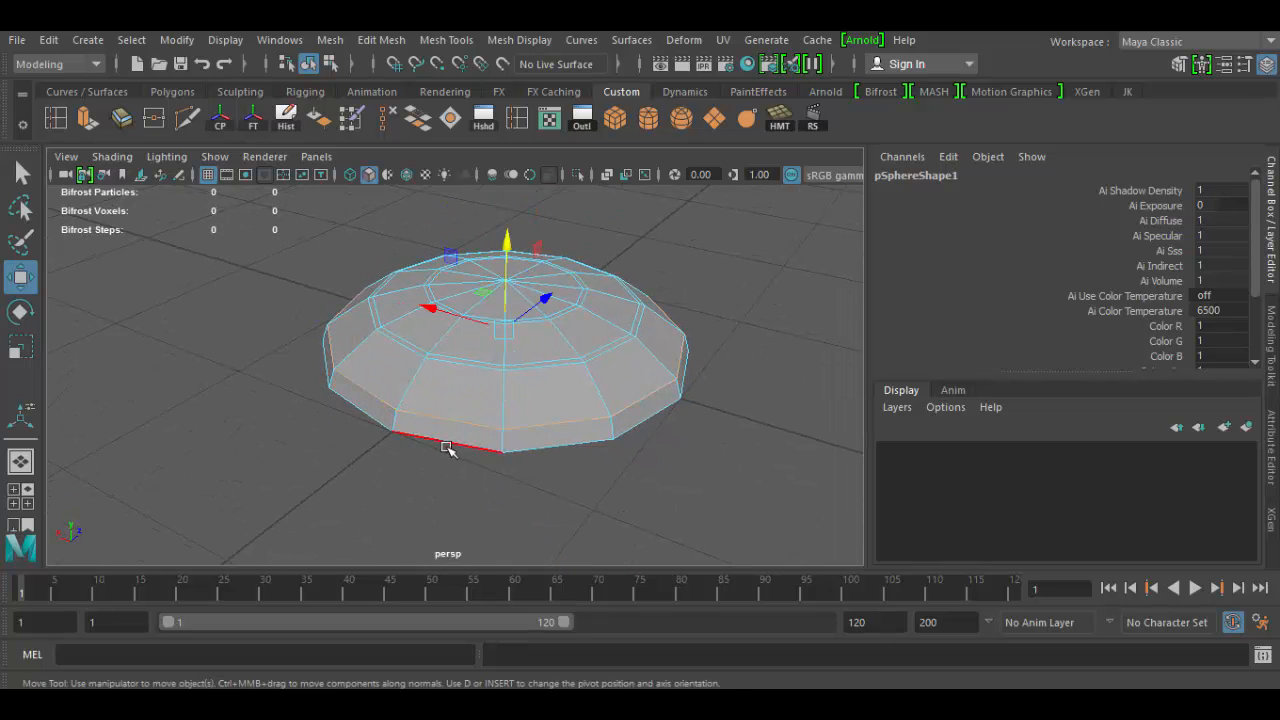
left_click_drag(449, 446, 440, 410, "alt")
left_click_drag(503, 229, 507, 226)
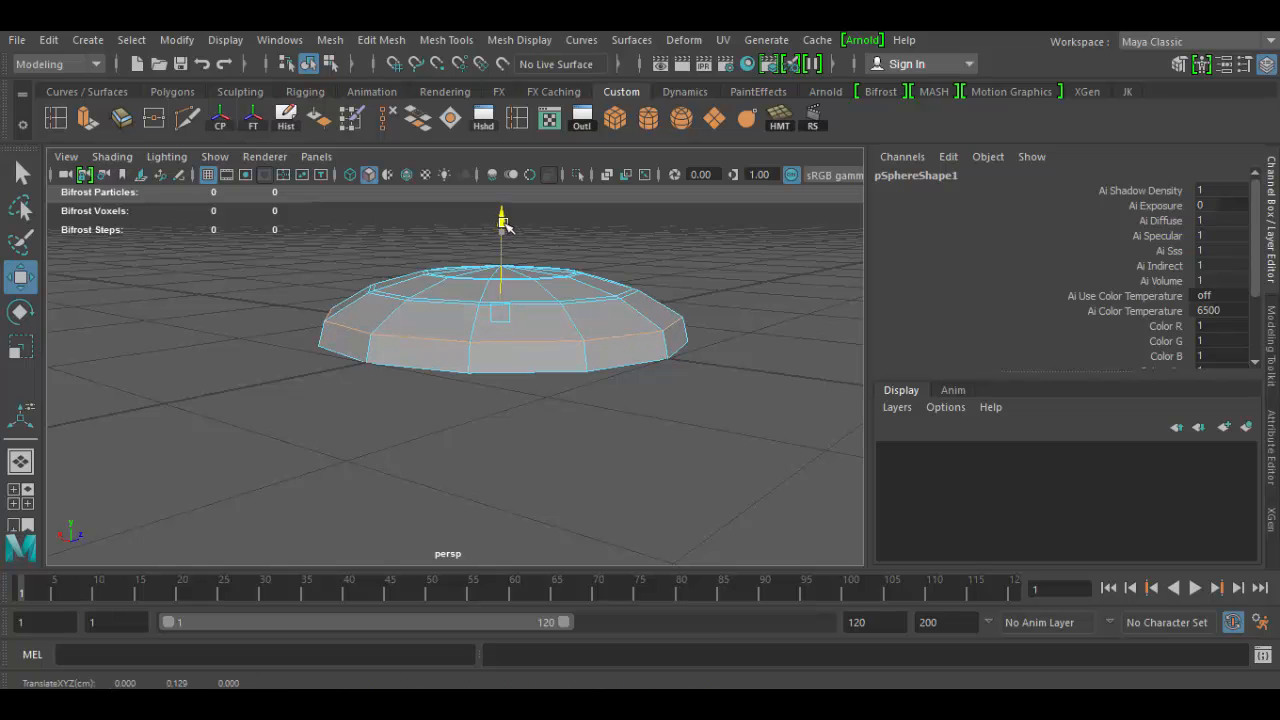
left_click_drag(481, 303, 404, 429, "alt")
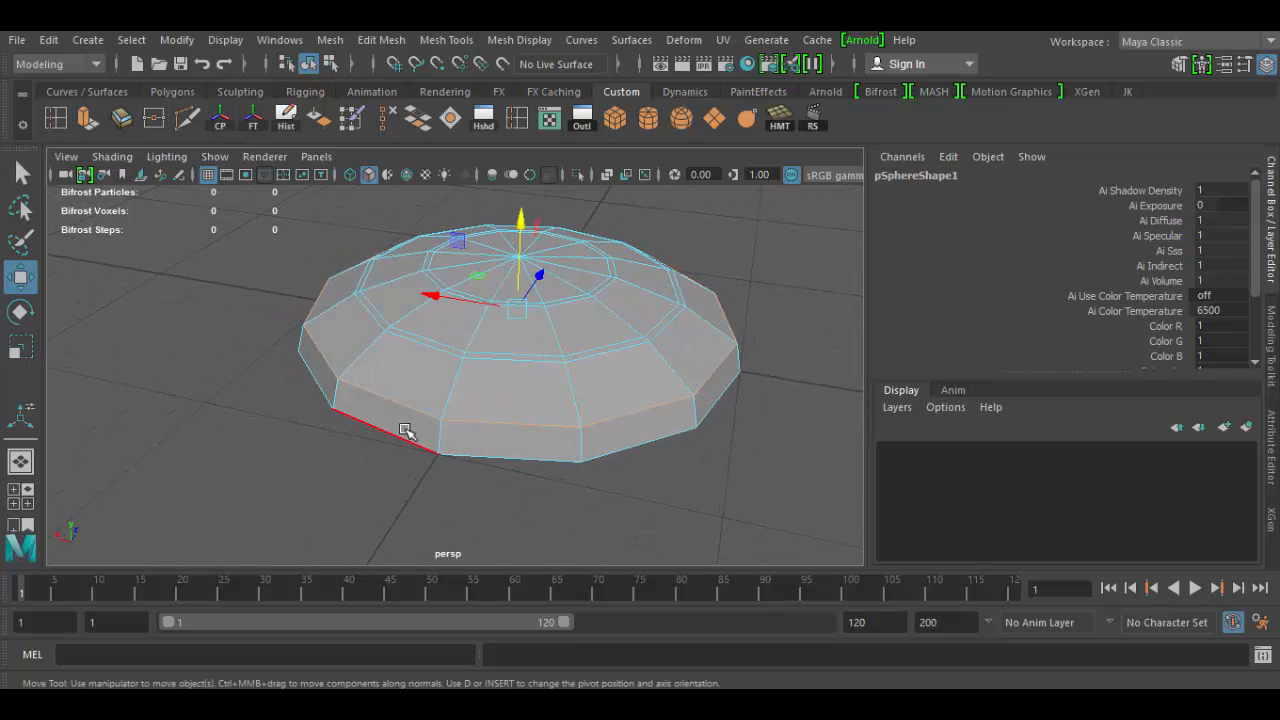
- Select the bottom border edge loop and scale it outward to widen the rim of the dome
left_click_drag(480, 443, 414, 437, "alt")
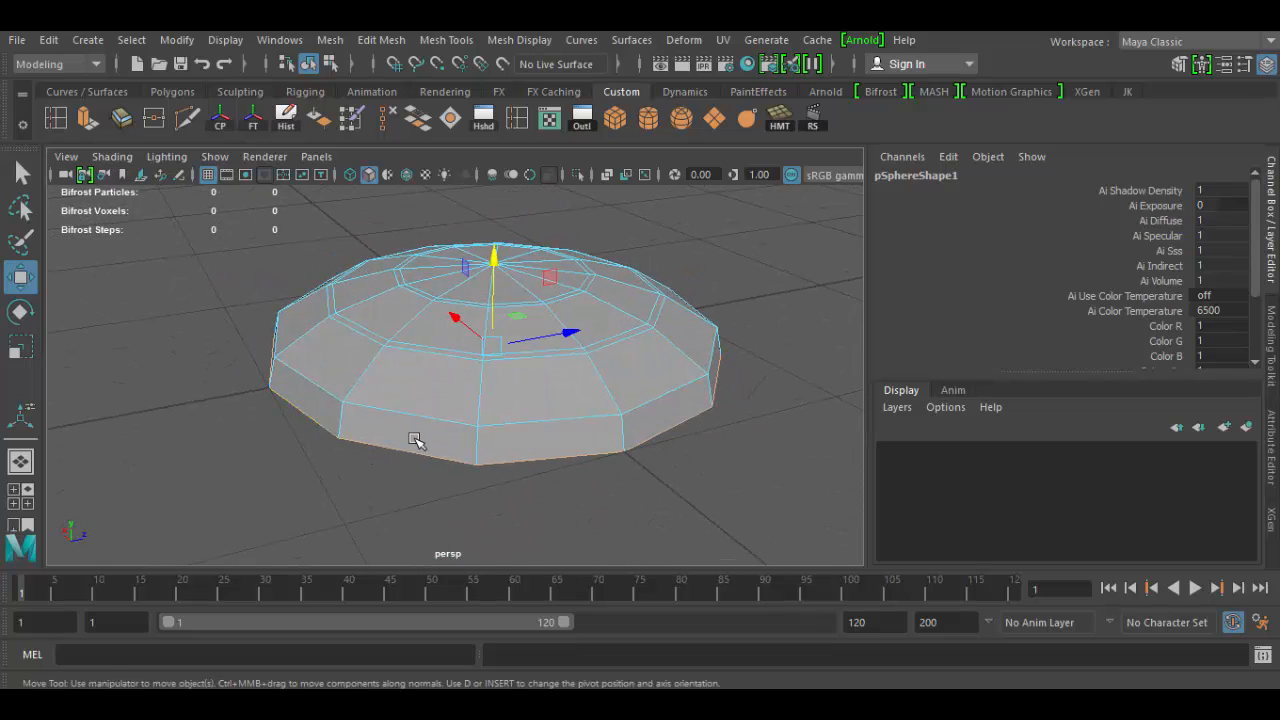
key("r")
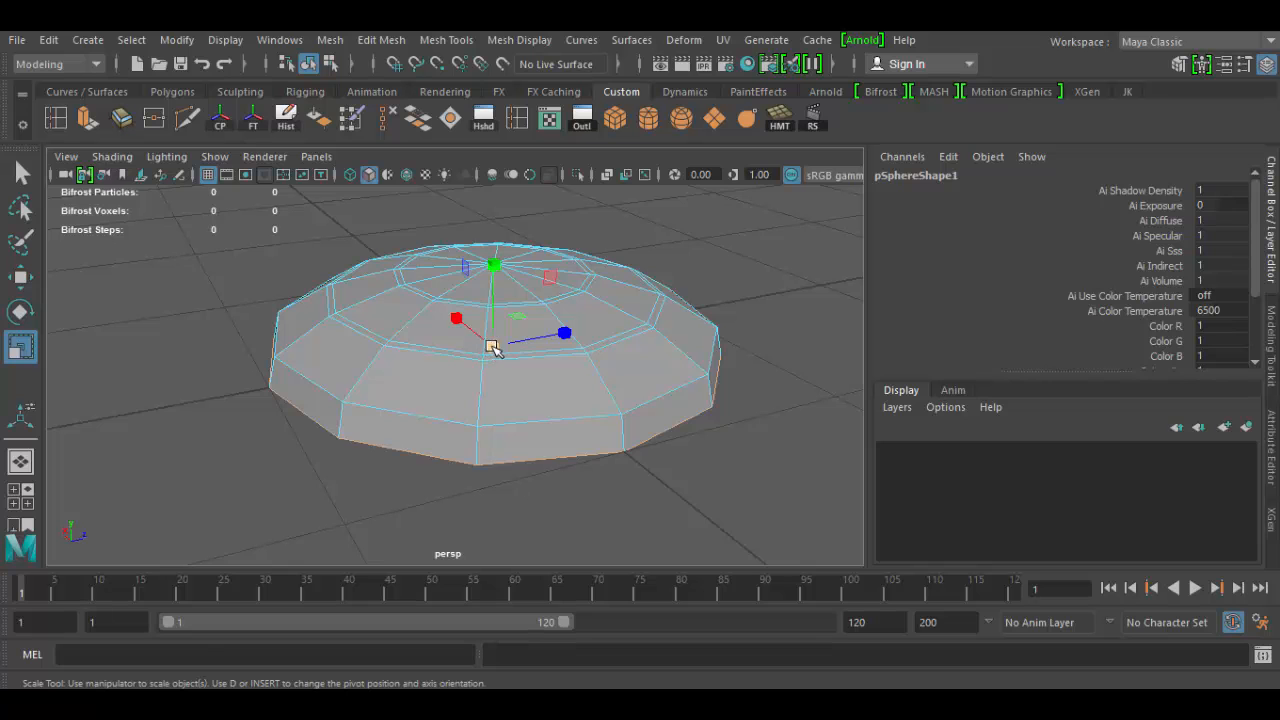
left_click_drag(493, 347, 512, 395)
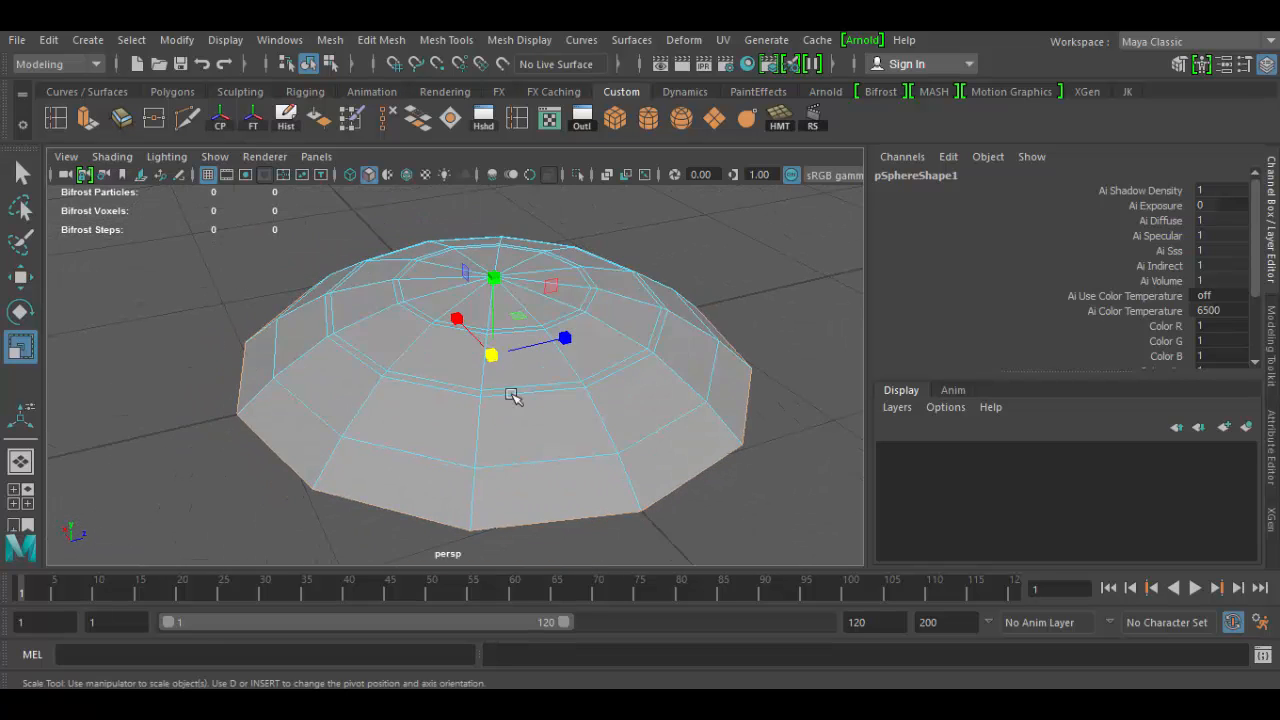
left_click_drag(529, 477, 414, 492, "alt")
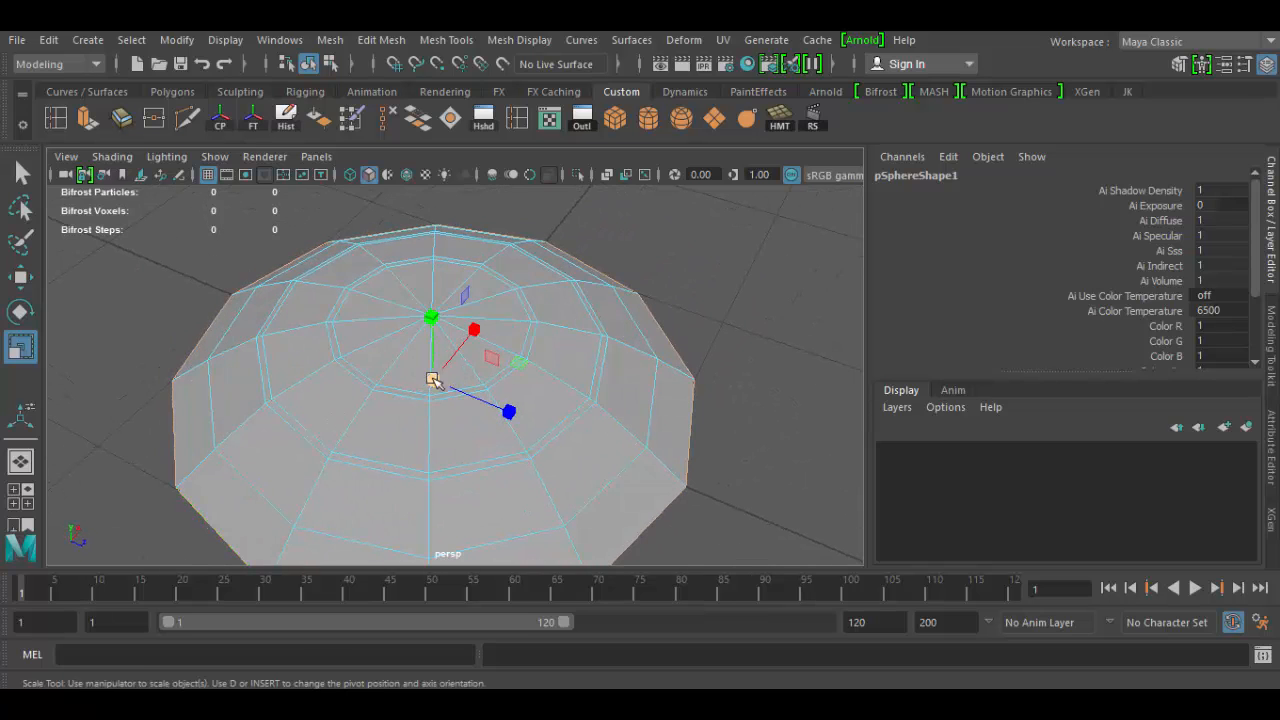
left_click_drag(440, 420, 486, 451, "alt")
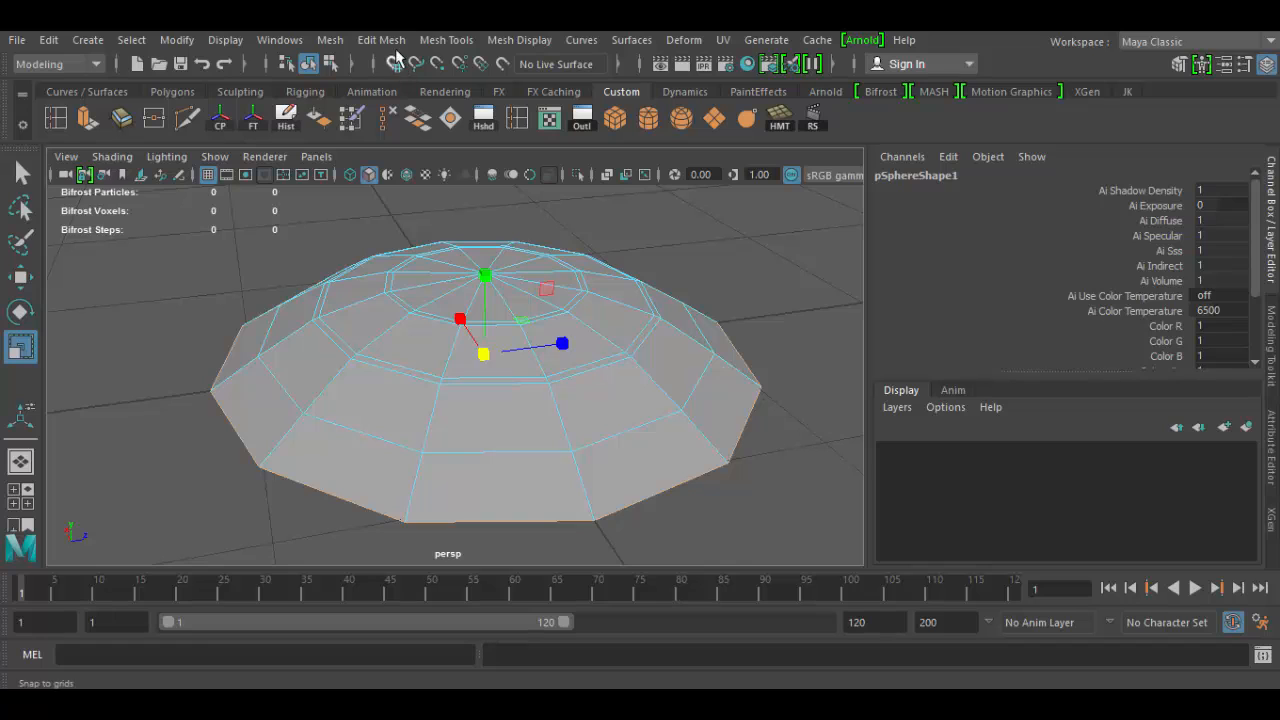
- Insert two edge loops in the outermost band, one just outside its inner edge and one close to the rim
left_click(436, 42)
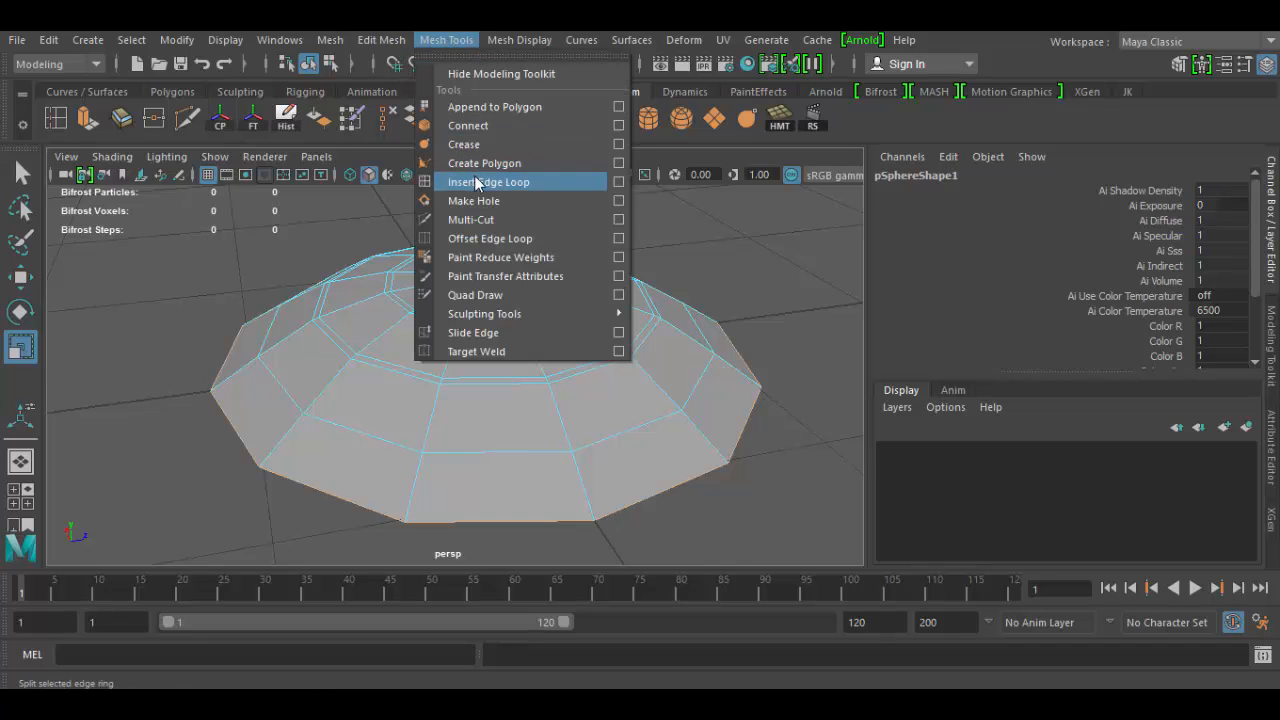
left_click(57, 122)
left_click(60, 124)
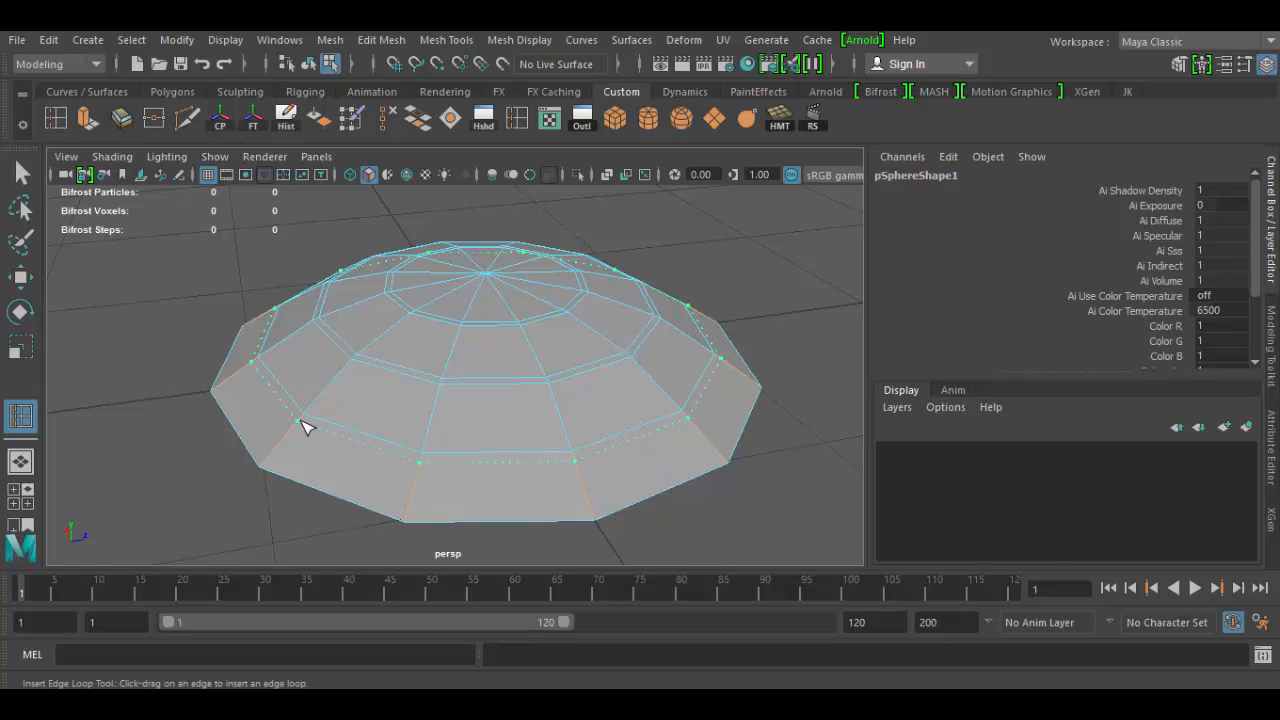
mouse_move(306, 427)
left_mouse_down()
mouse_move(289, 443)
mouse_move(306, 432)
left_mouse_up()
left_click_drag(303, 421, 275, 470)
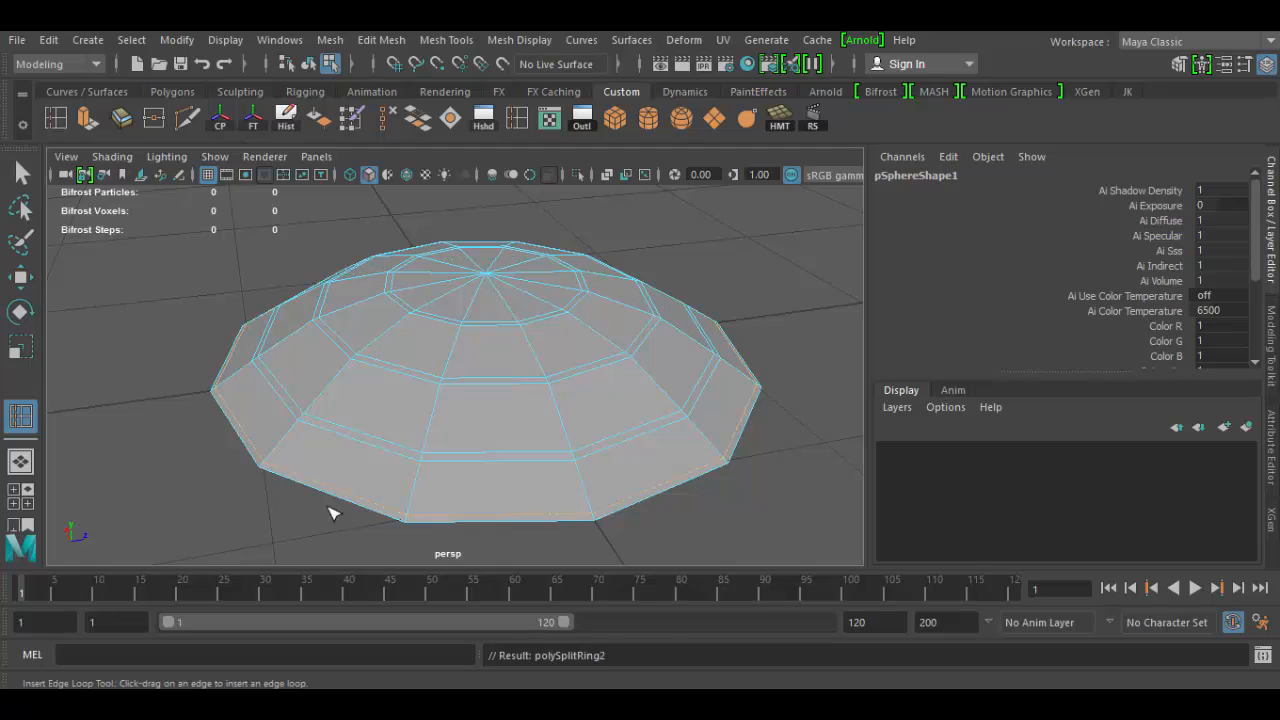
left_click_drag(668, 503, 560, 514, "alt")
left_click(28, 177)
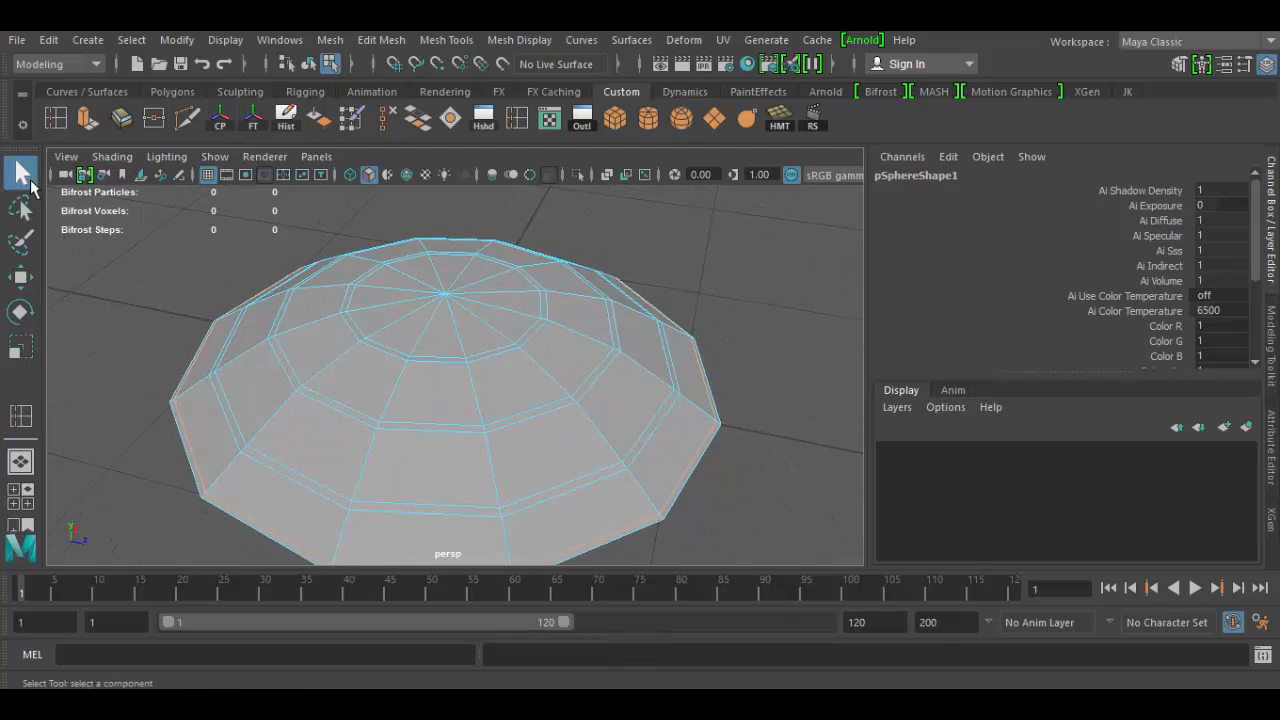
- Select the three narrow face rings between the paired edge loops around the dome, leaving the wide bands unselected
right_click(418, 430)
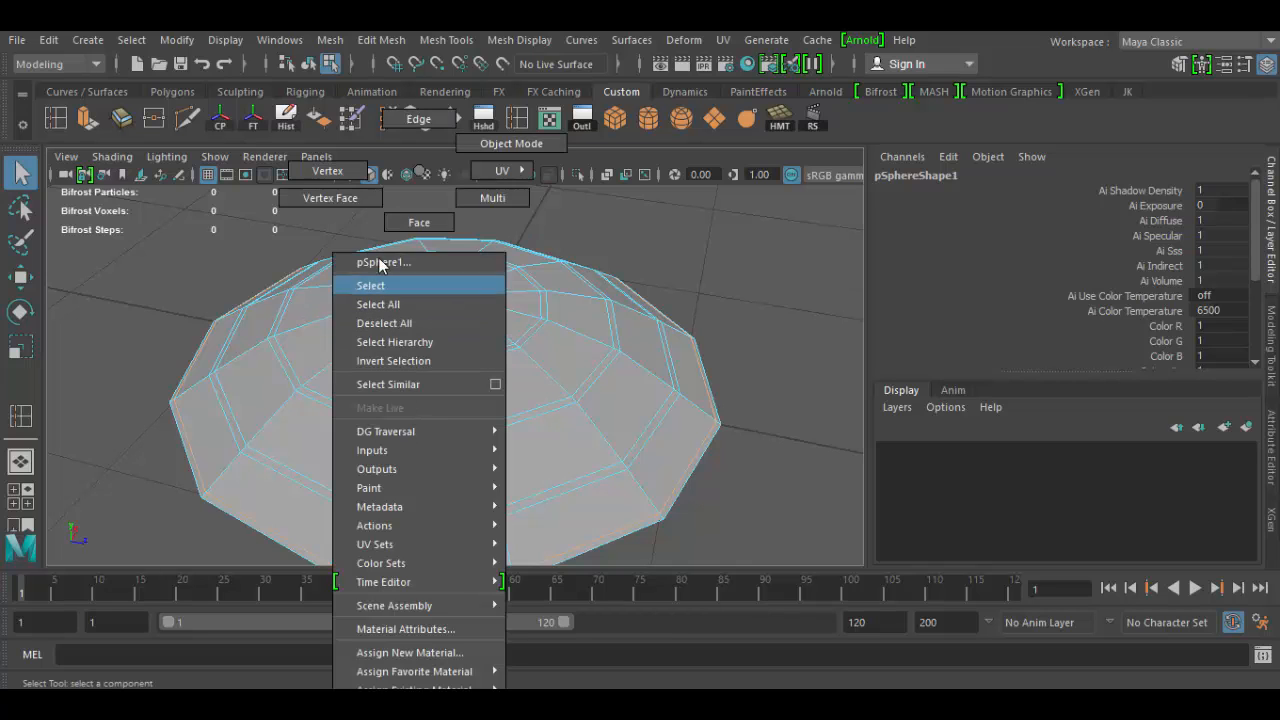
left_click(419, 222)
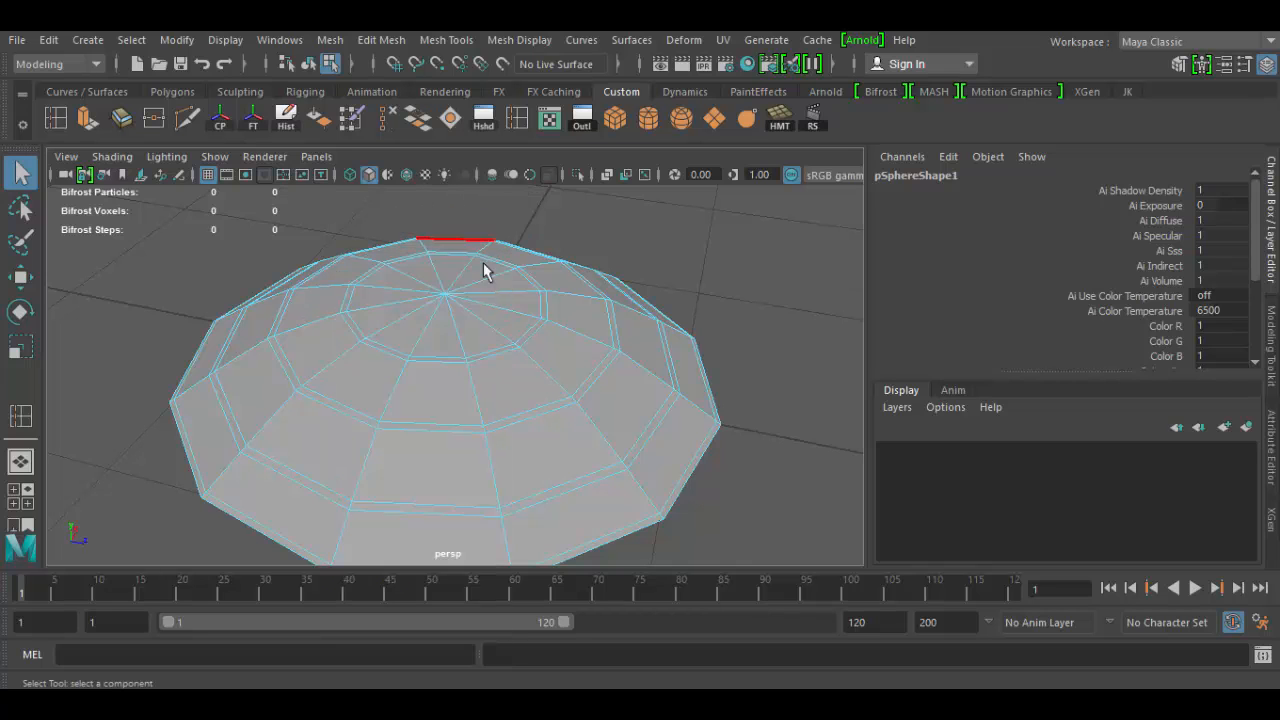
left_click(432, 375)
left_click_drag(474, 414, 403, 423, "alt")
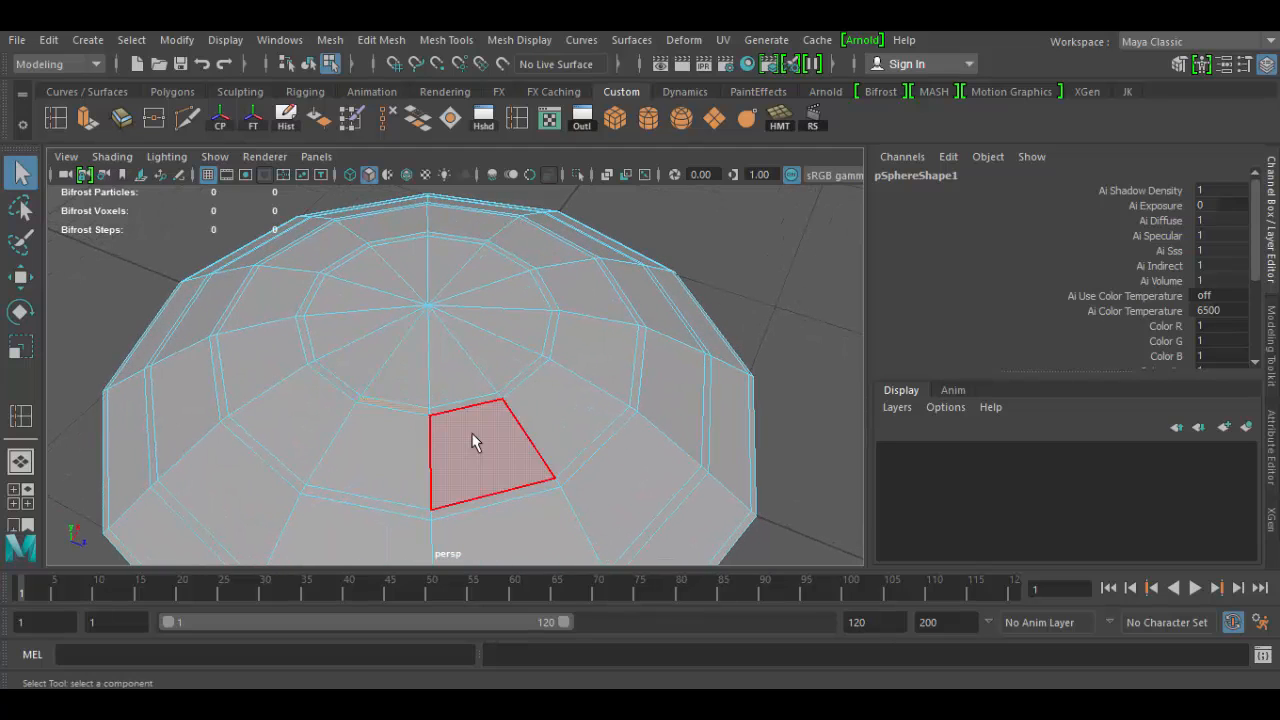
left_click(341, 384)
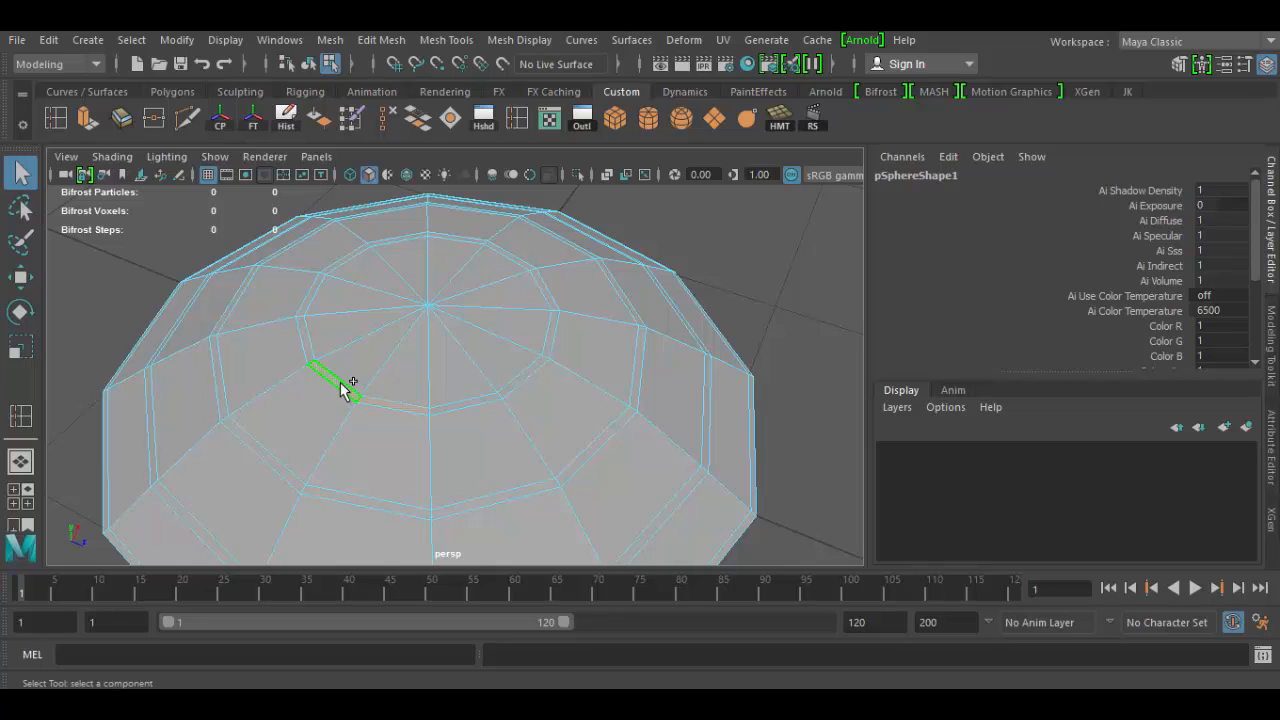
left_click(274, 464, "shift")
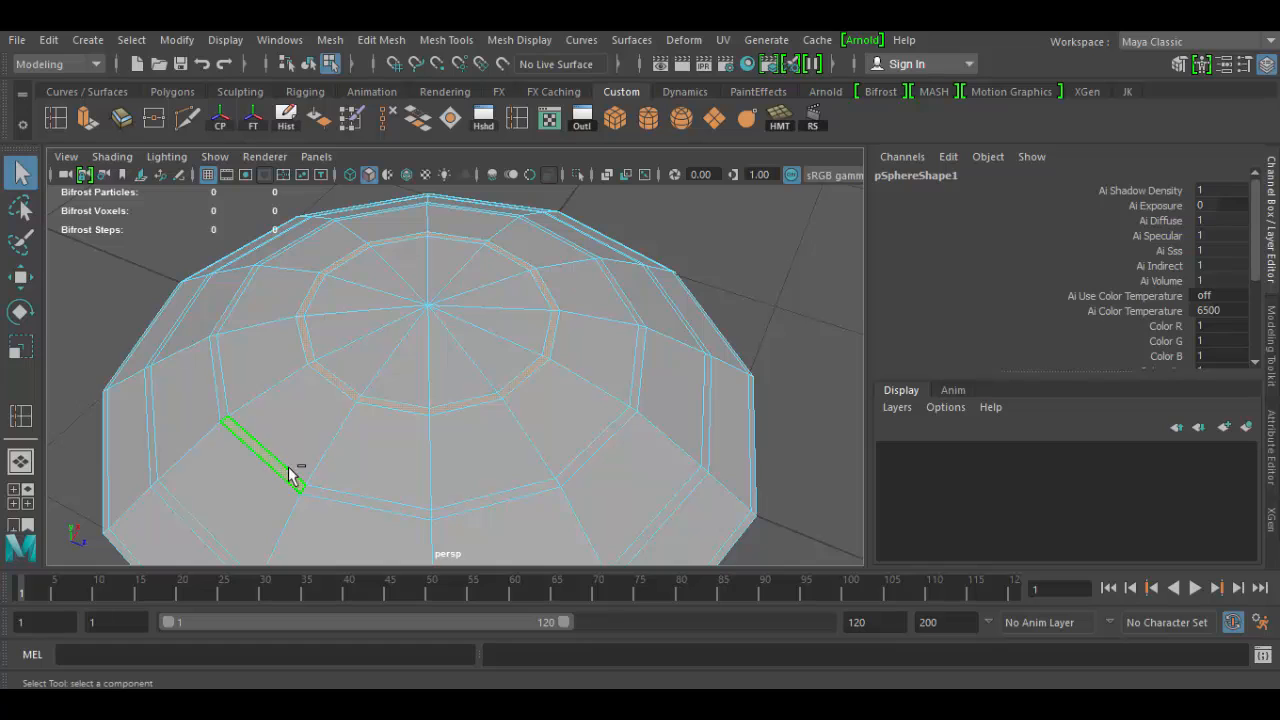
left_click(361, 503, "shift")
left_click(206, 534, "shift")
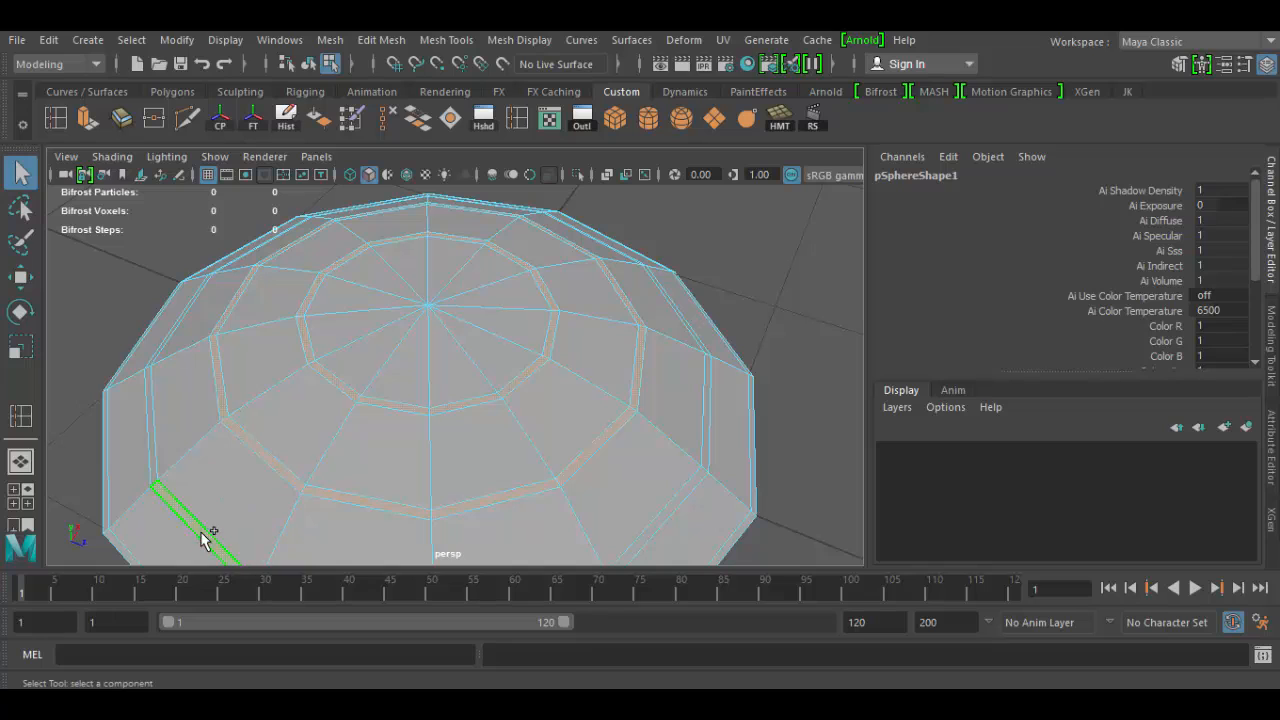
left_click(155, 458, "shift")
left_click(180, 408, "shift")
left_click(177, 403, "shift")
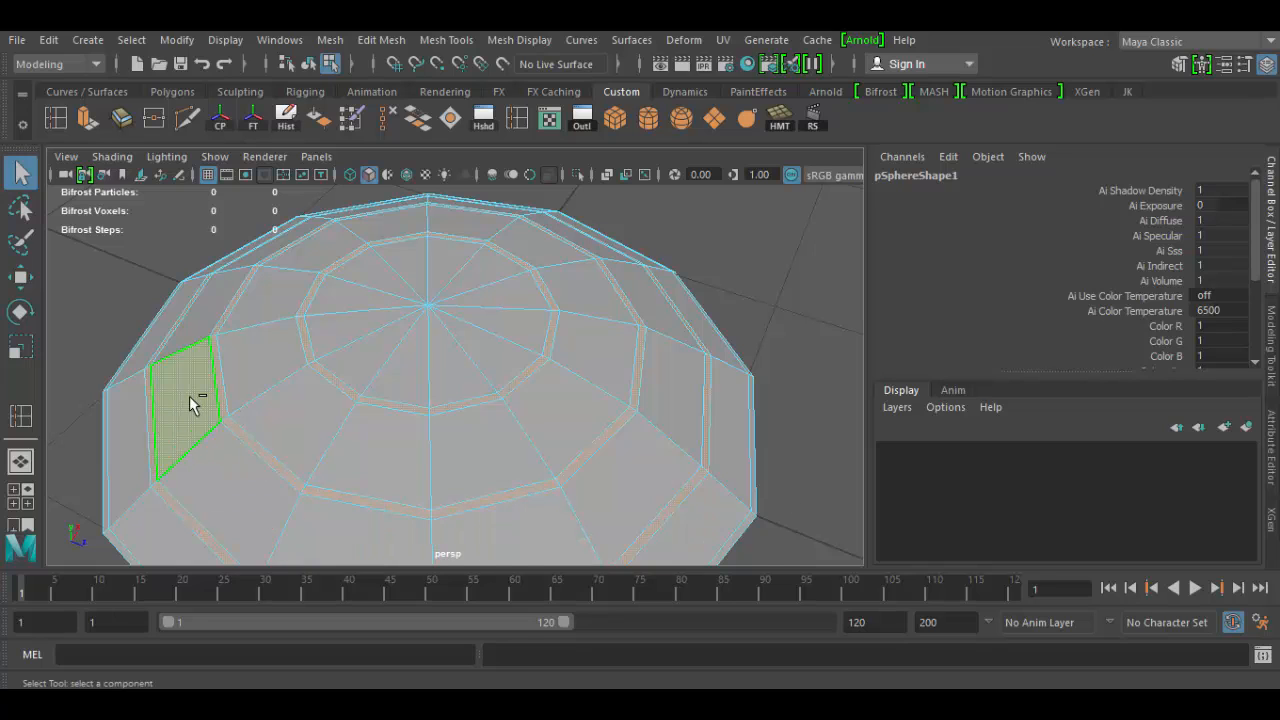
left_click(190, 397, "ctrl")
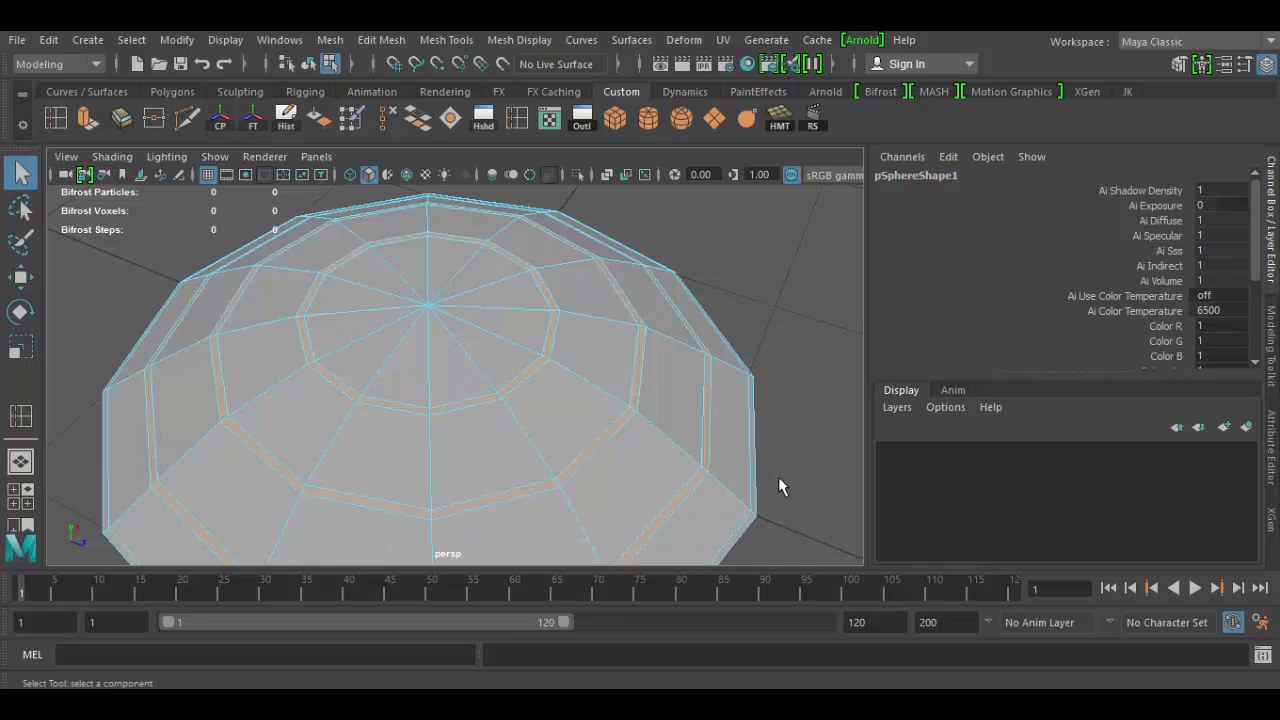
- Examine the selected rings from several angles, view the captainamerica-shield reference photo for comparison, and return to Maya
right_click_drag(769, 479, 606, 378, "alt")
left_click_drag(591, 480, 514, 420, "alt")
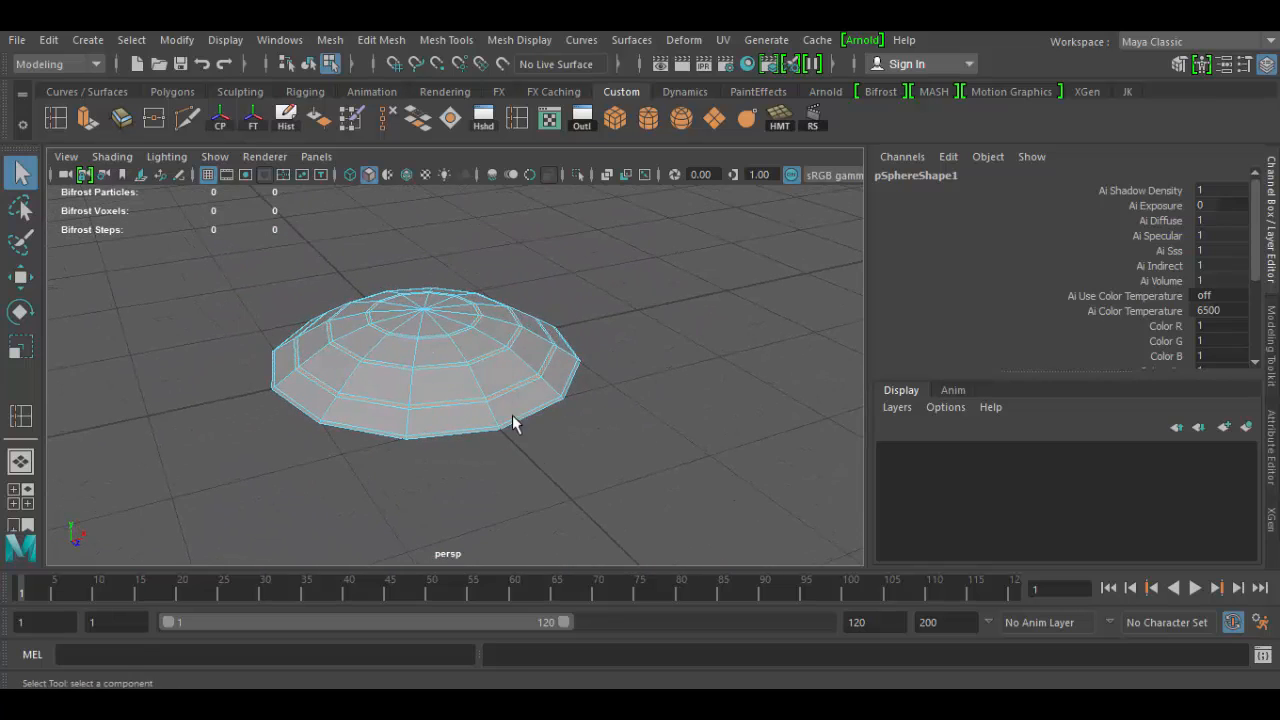
right_click_drag(514, 420, 650, 500, "alt")
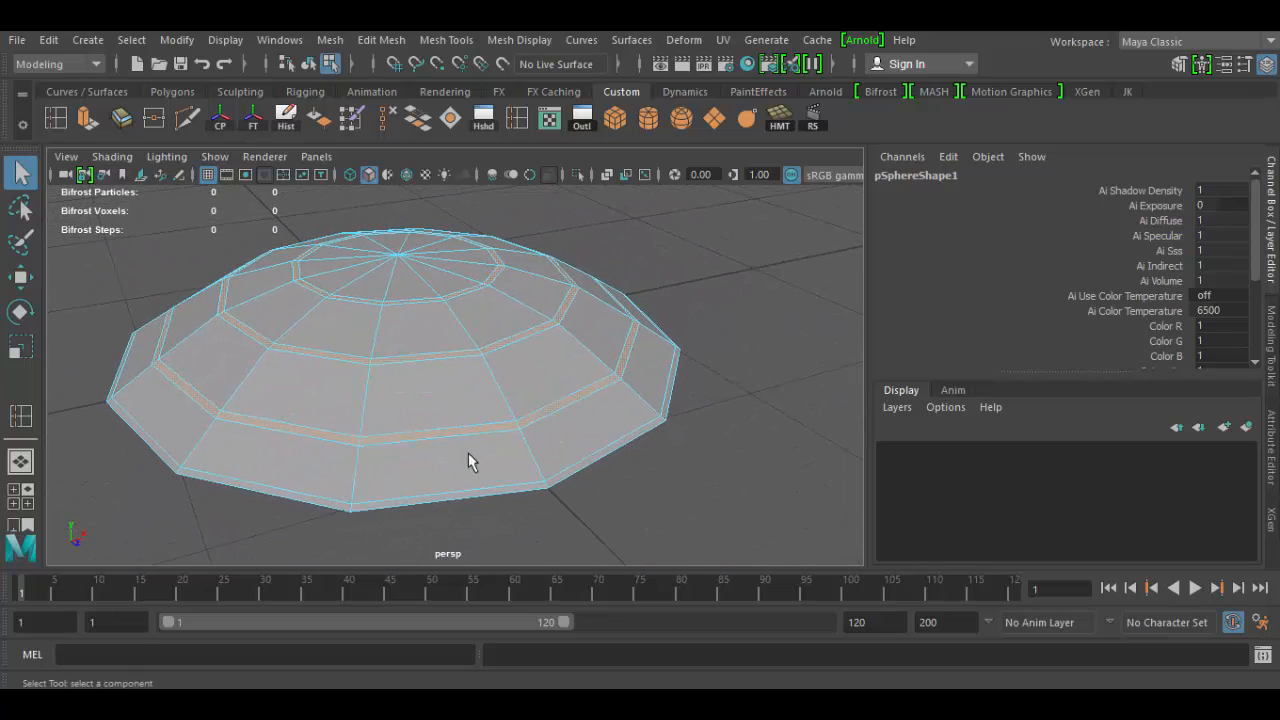
left_click_drag(477, 466, 346, 466, "alt")
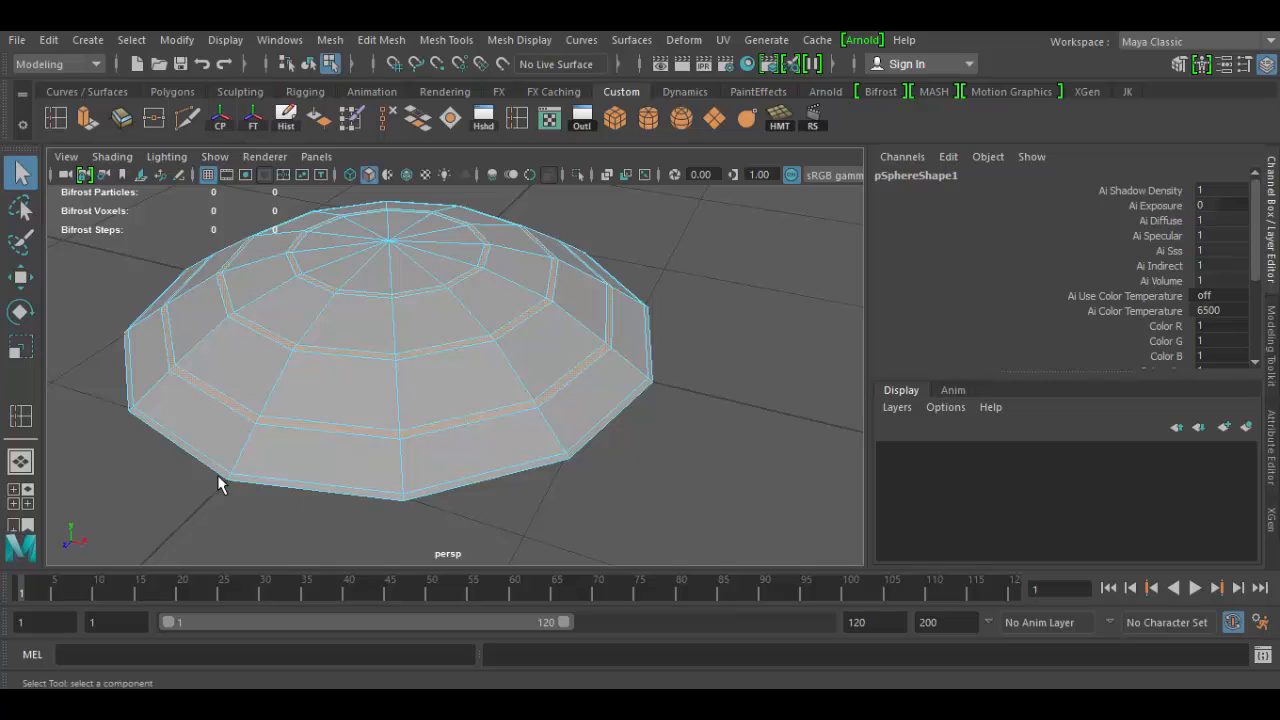
left_click_drag(480, 485, 523, 333, "alt")
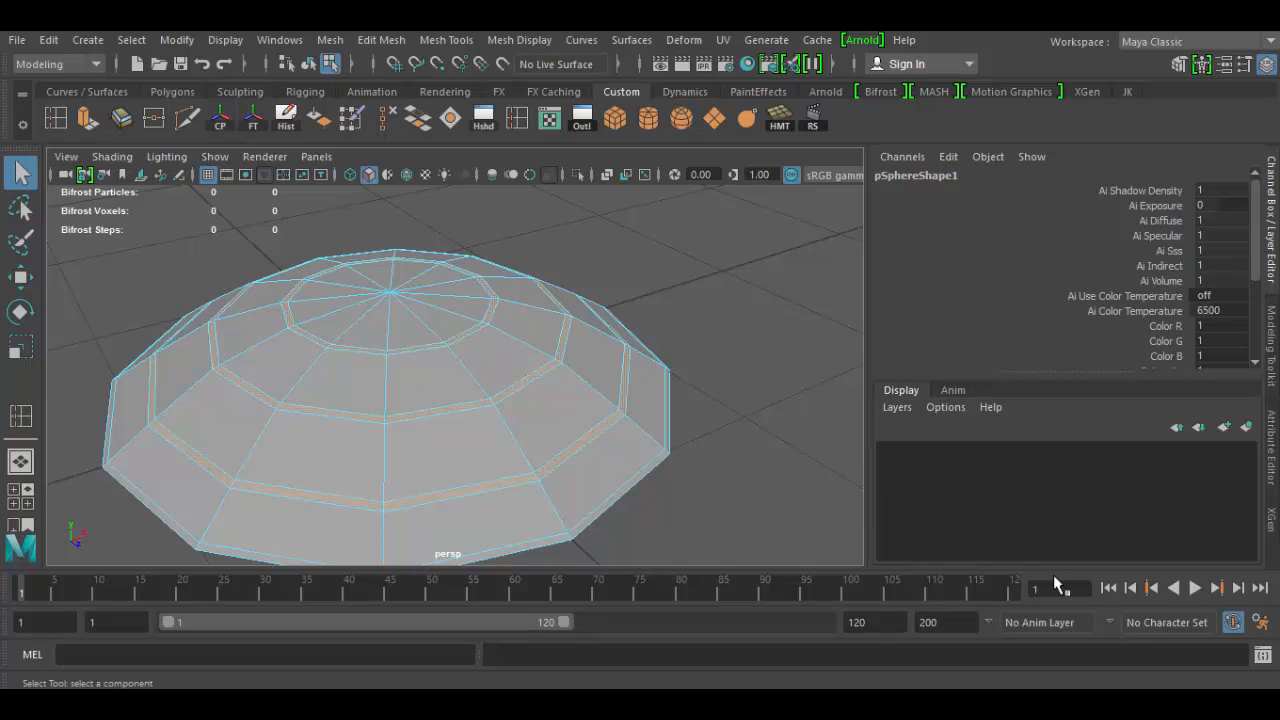
mouse_move(1075, 703)
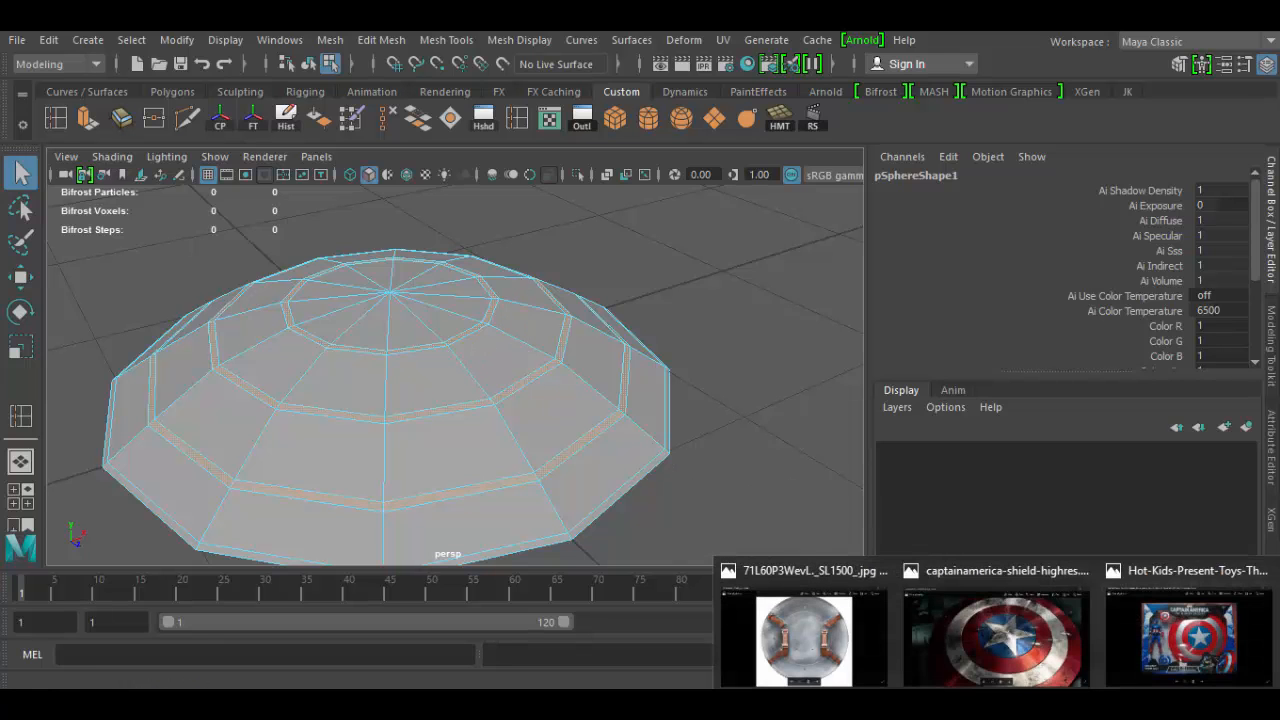
left_click(1075, 659)
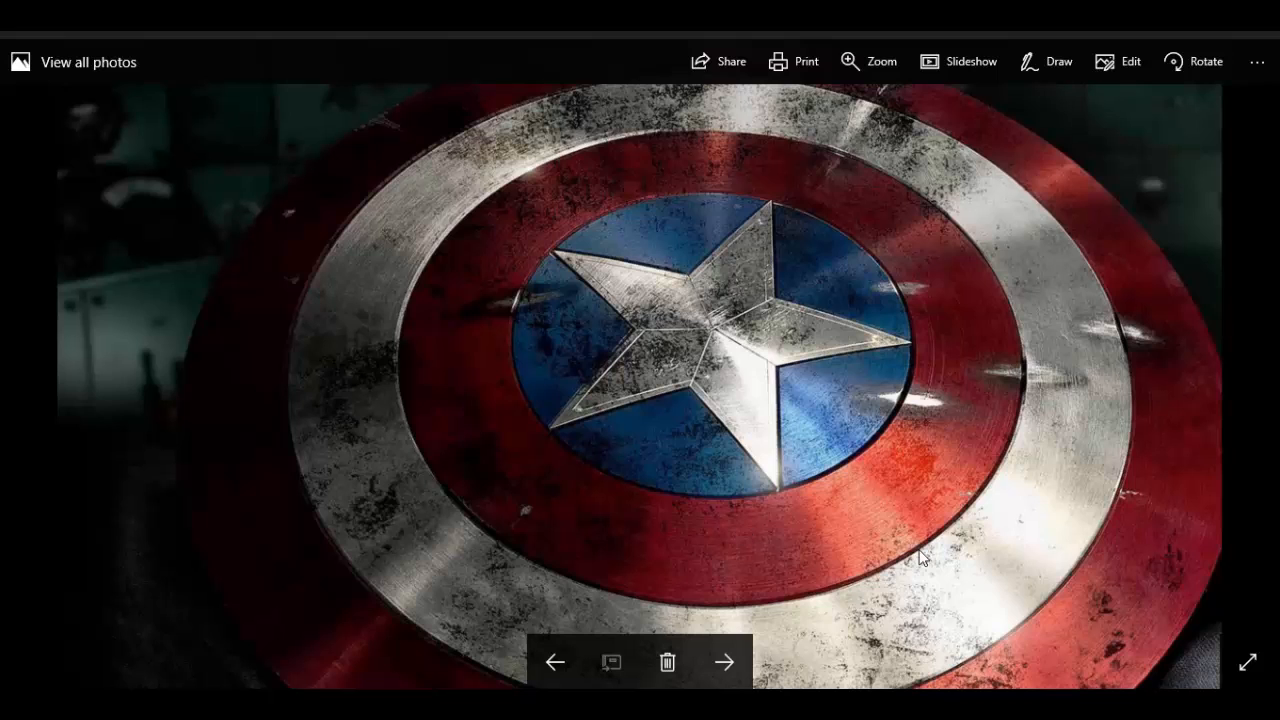
mouse_move(1085, 705)
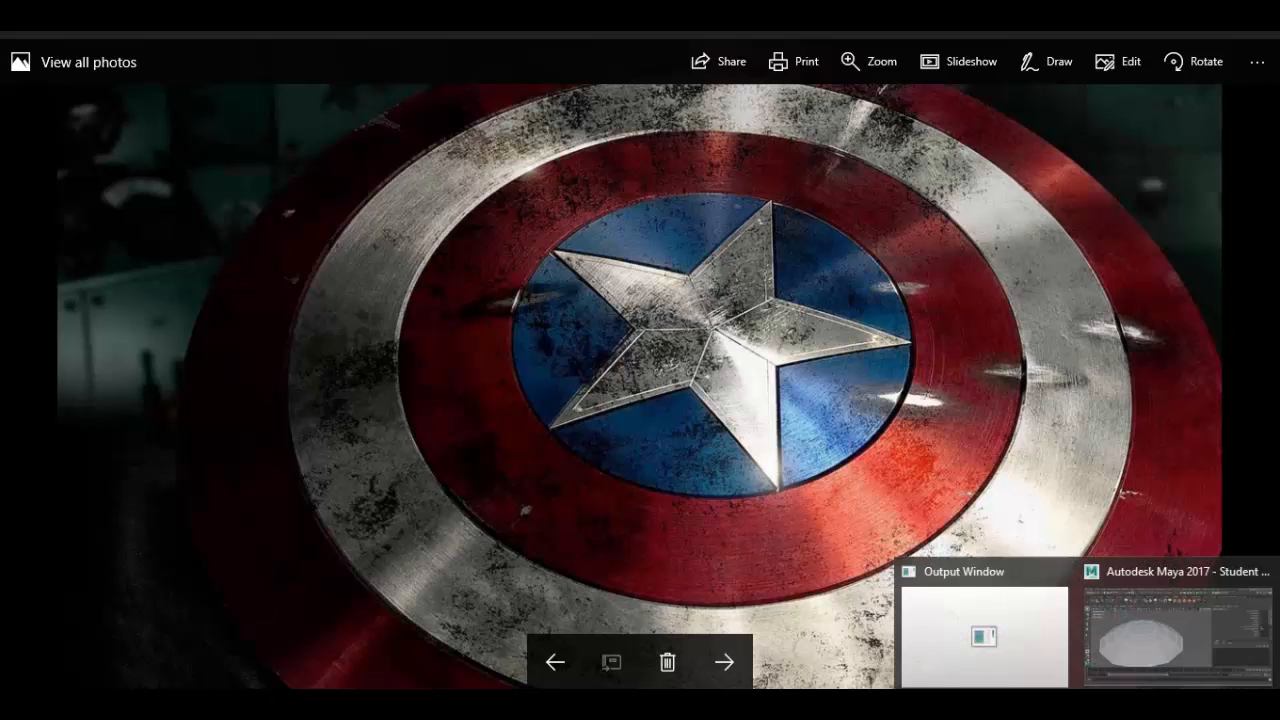
left_click(1130, 640)
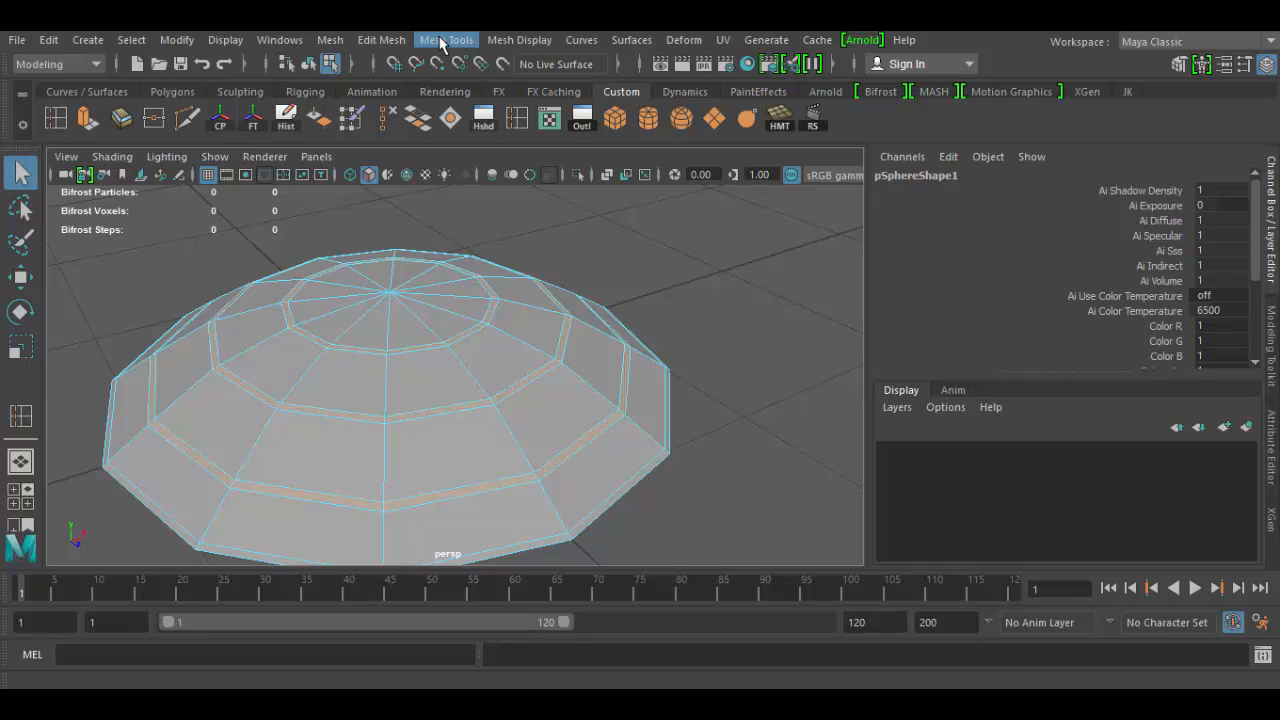
- Extrude the three selected face rings inward with a Local Translate Z of about -0.005 to form grooves
left_click(385, 41)
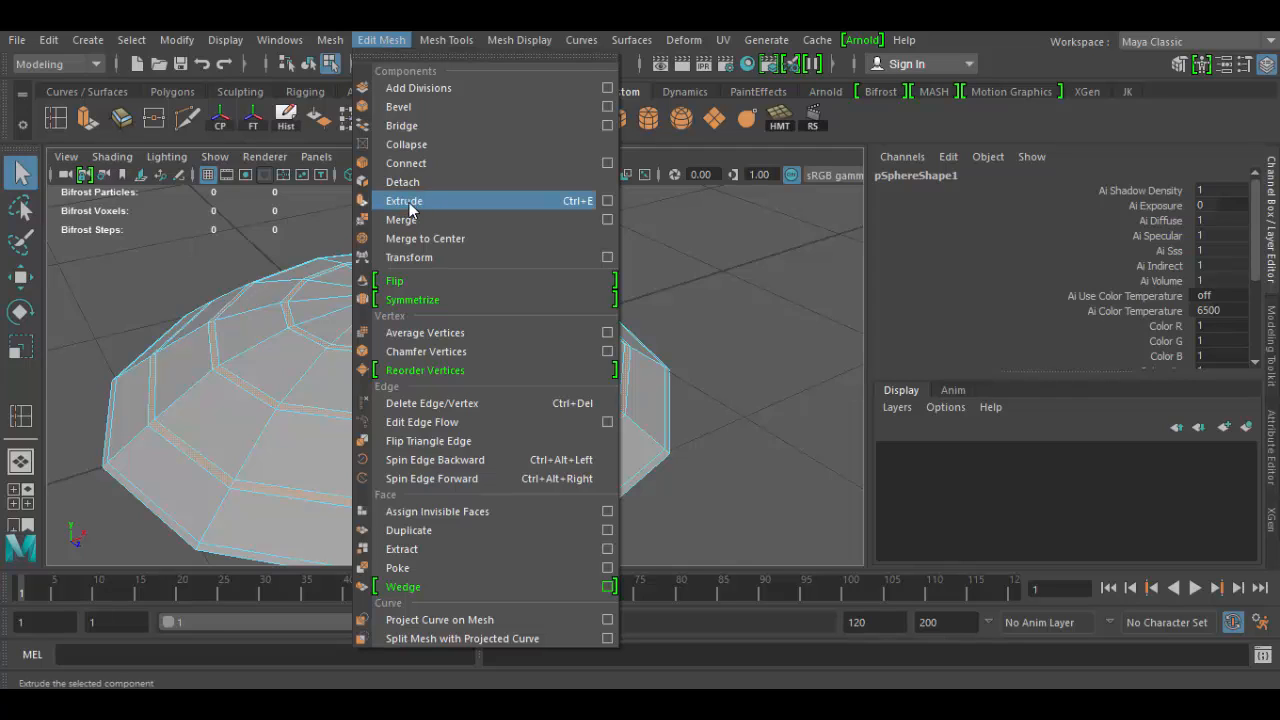
left_click(88, 116)
left_click(88, 116)
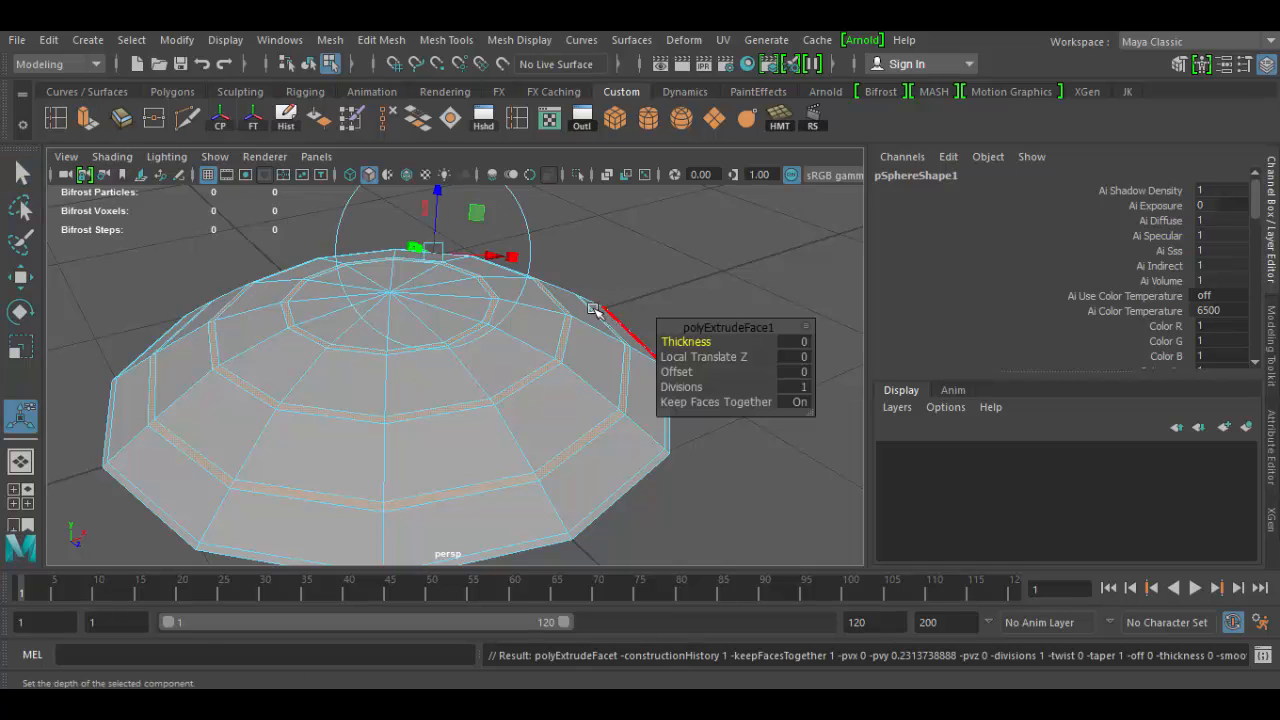
left_click_drag(529, 323, 506, 366, "alt")
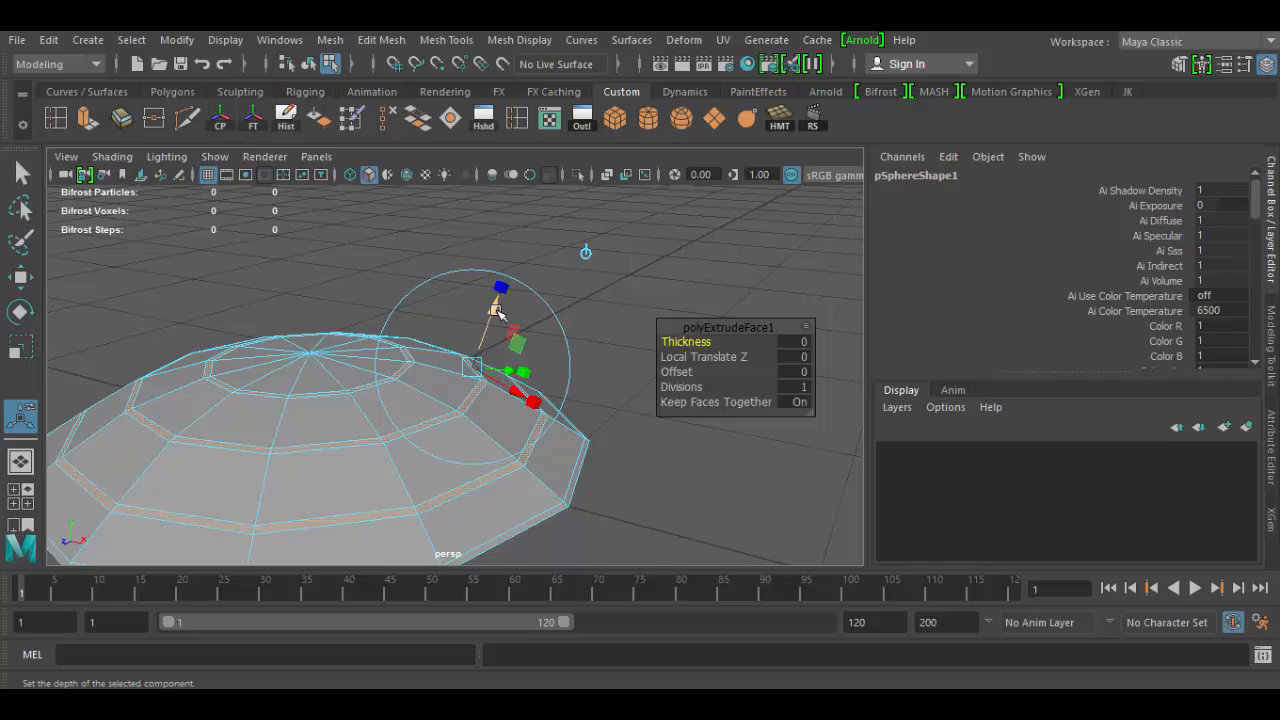
left_click_drag(497, 312, 491, 303)
right_click_drag(491, 303, 731, 545, "alt")
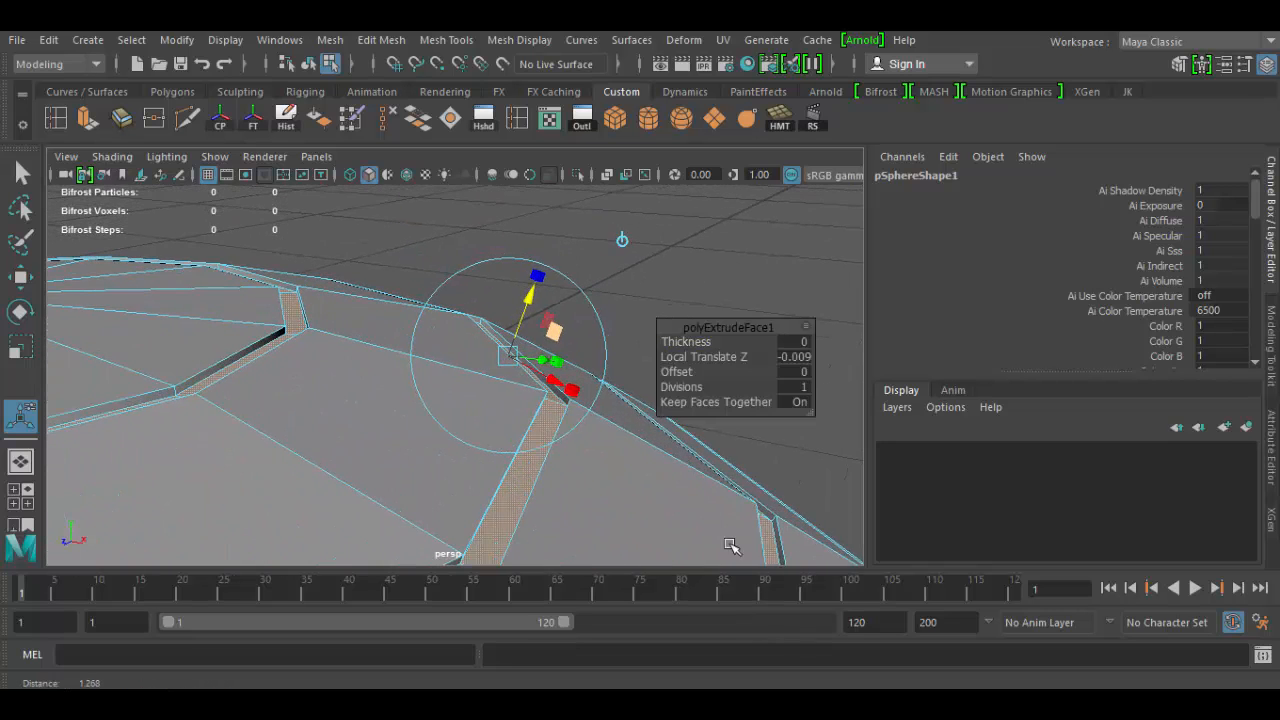
left_click_drag(731, 545, 557, 472, "alt")
scroll(543, 379, "up", 3)
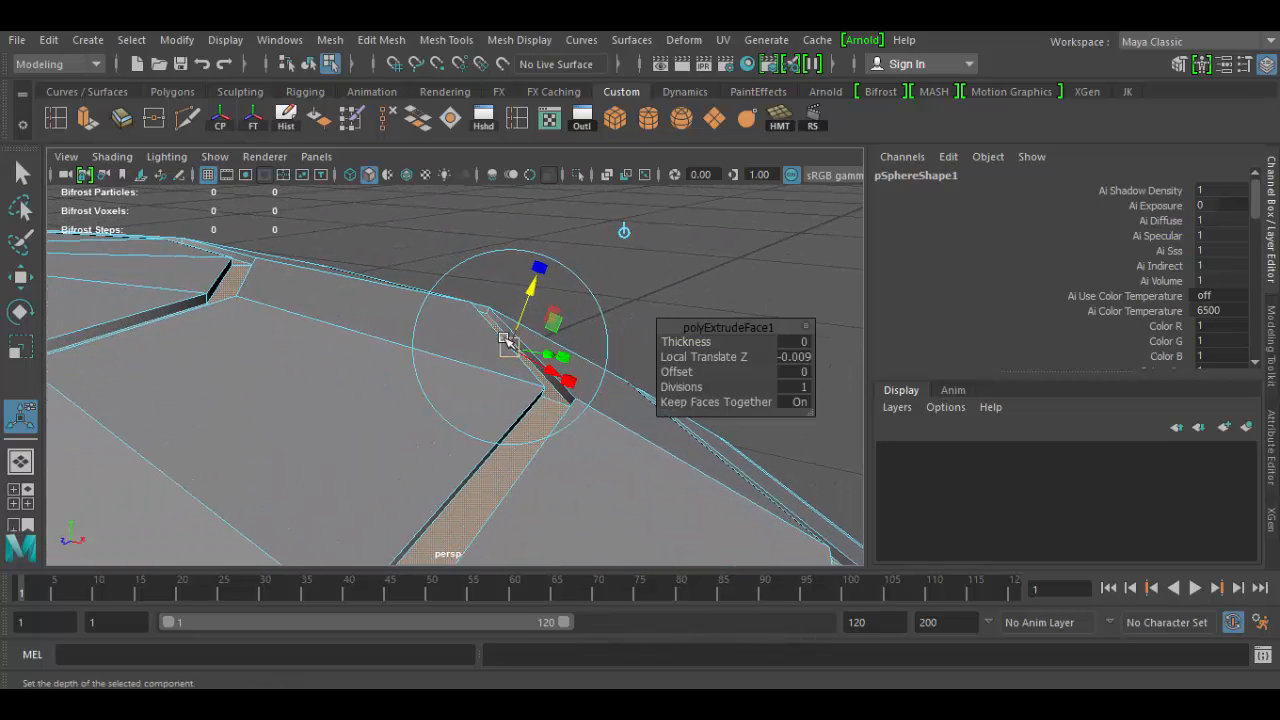
left_click_drag(530, 296, 534, 285)
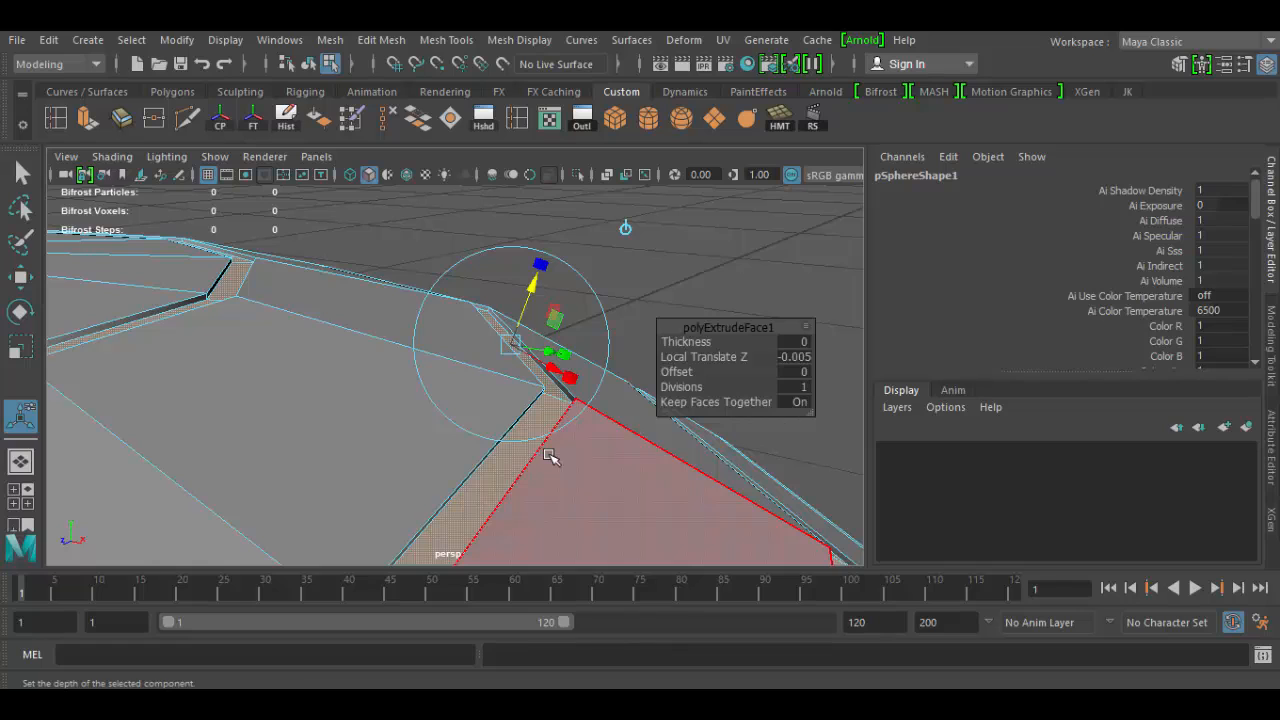
- Extrude the groove faces inward a second time with a Local Translate Z of about -0.003, and return to object mode
key("ctrl+e")
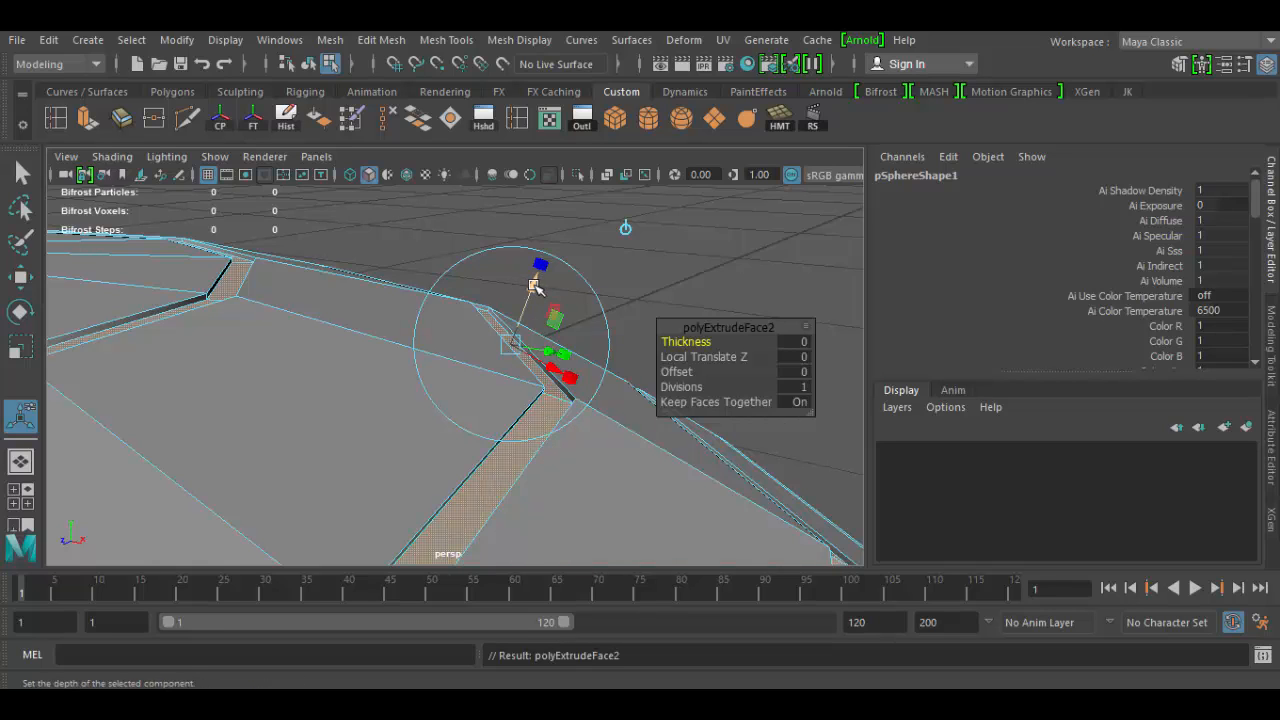
left_click_drag(535, 287, 530, 289)
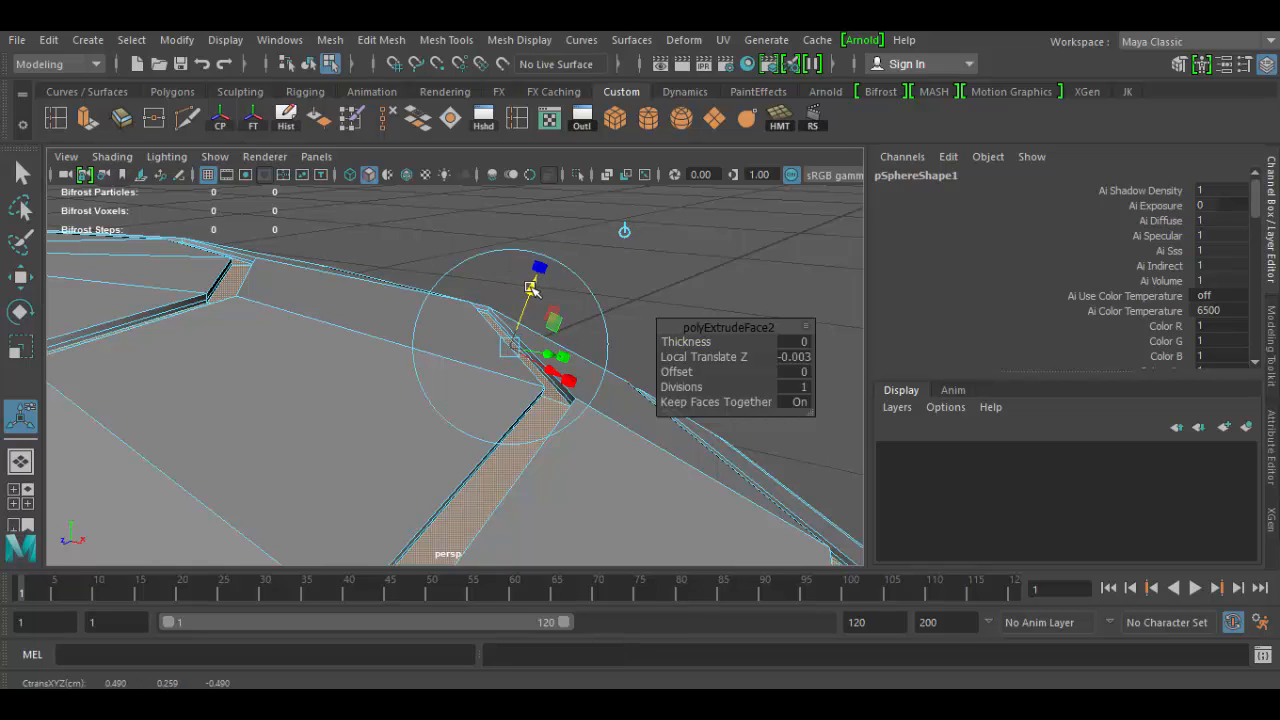
left_click_drag(663, 471, 523, 411, "alt")
right_click(541, 403)
right_click_drag(541, 403, 605, 141)
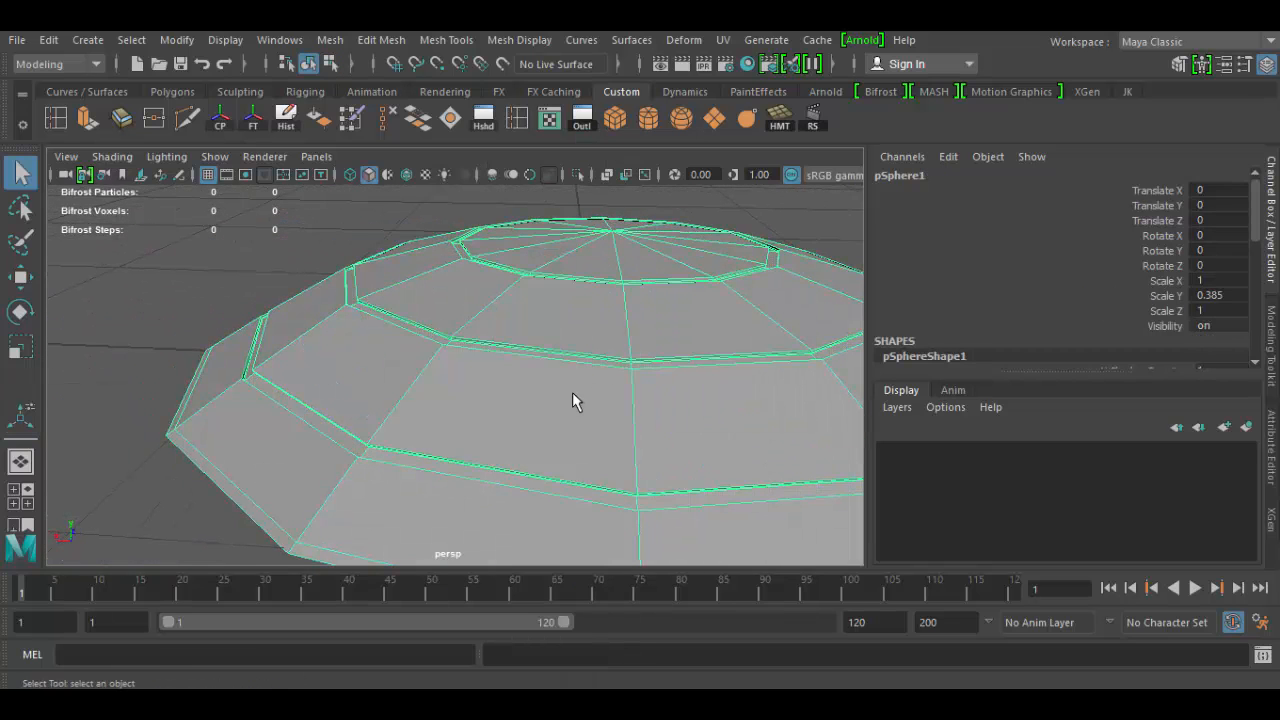
- Preview the dome in smooth display, examine the grooves from several angles, and restore the unsmoothed display
key("3")
left_click_drag(694, 514, 406, 509, "alt")
left_click(182, 431)
left_click_drag(527, 454, 569, 466, "alt")
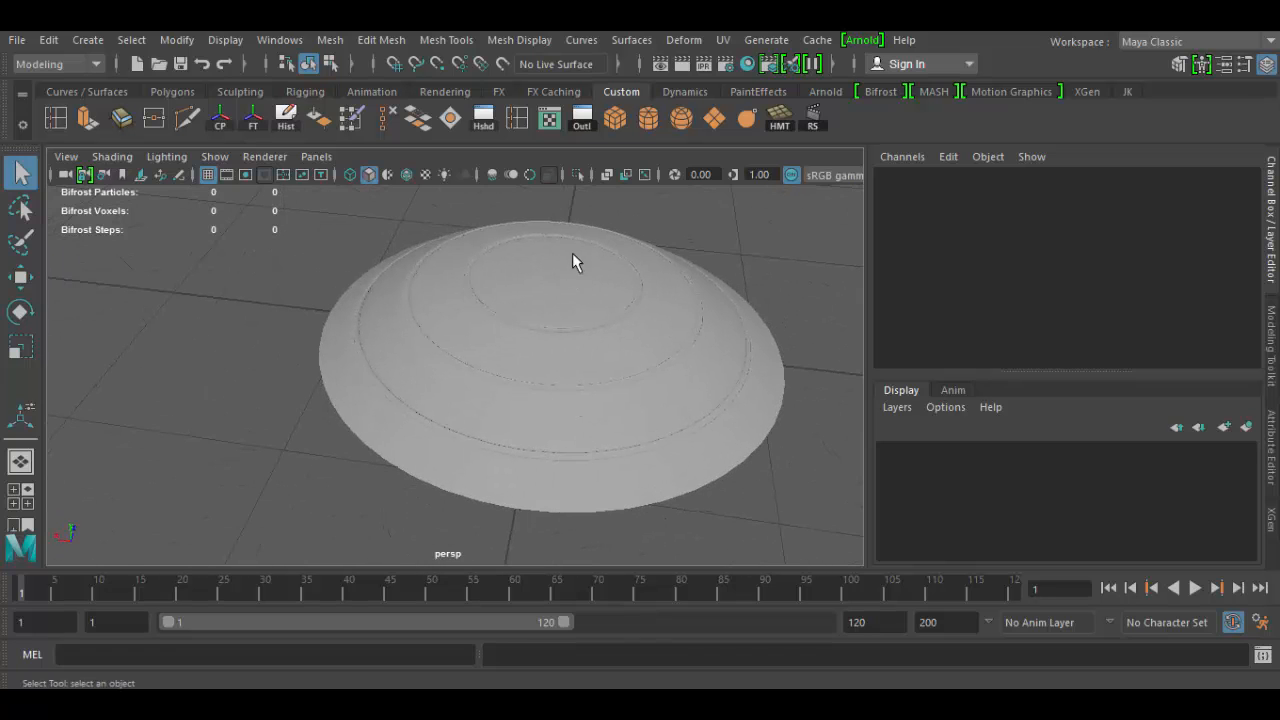
left_click_drag(572, 262, 677, 386, "alt")
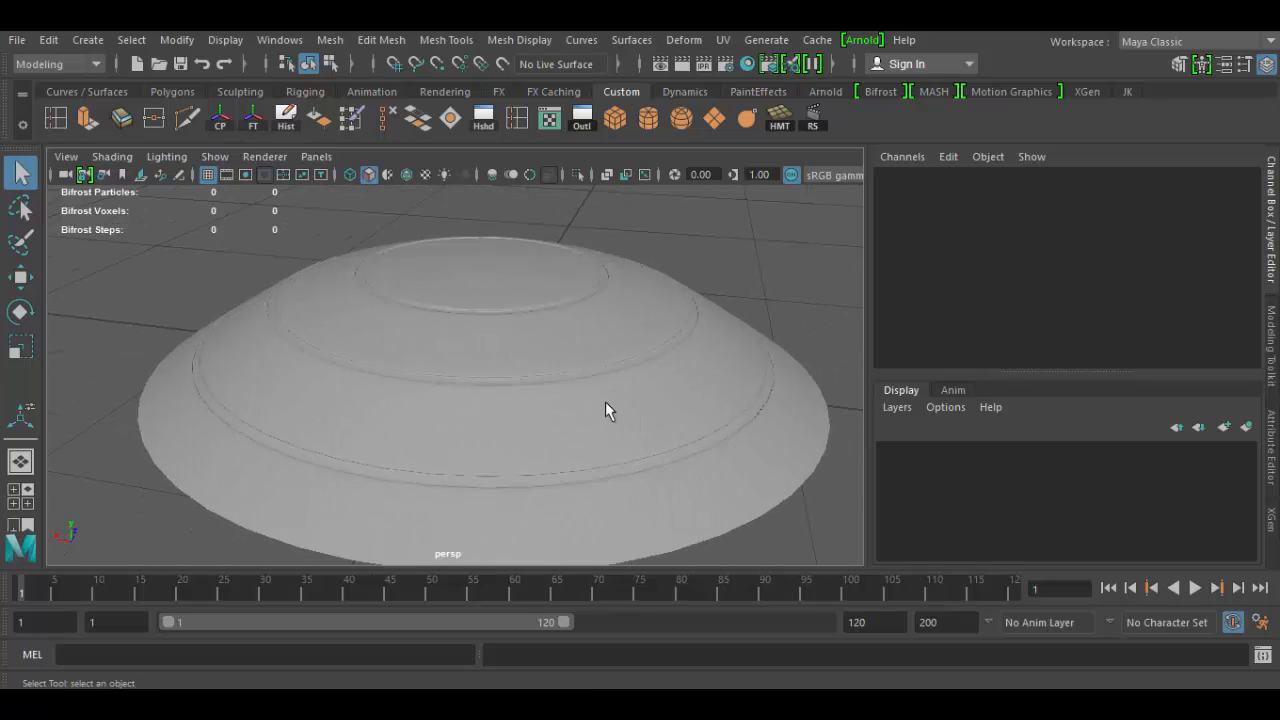
left_click(665, 378)
key("1")
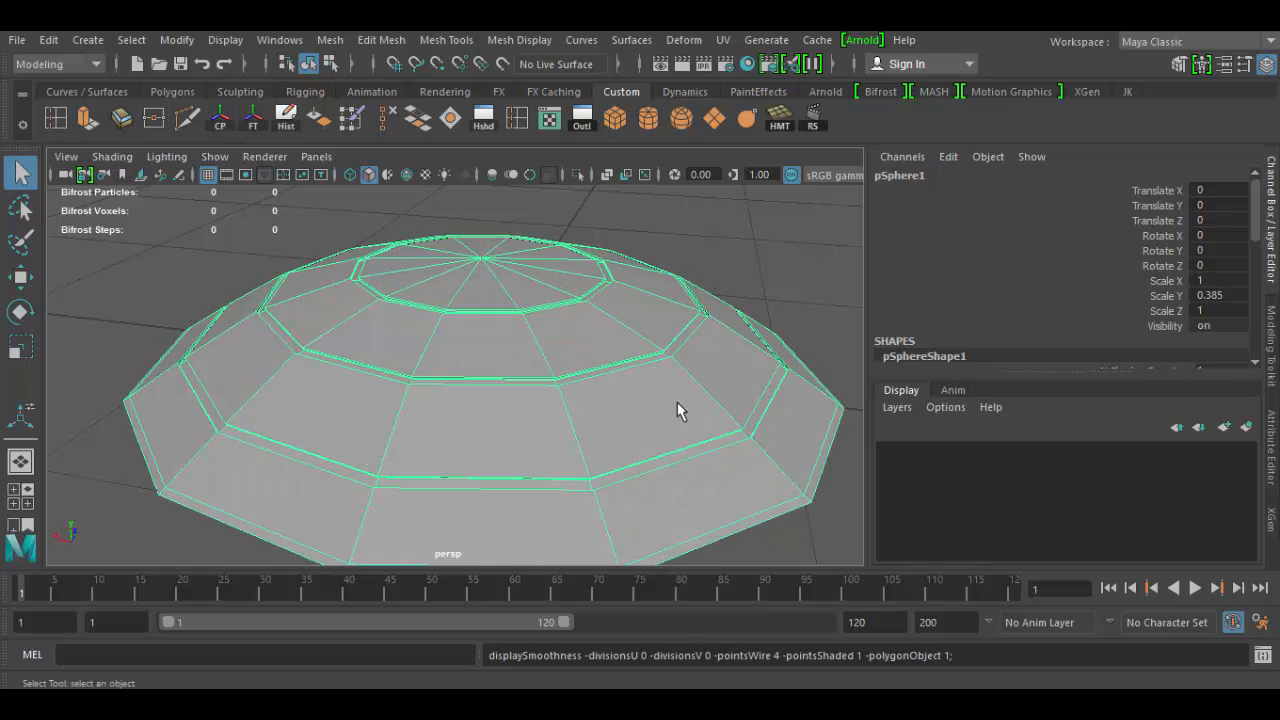
- Switch the dome to face selection and select all of its faces
scroll(614, 443, "down", 5)
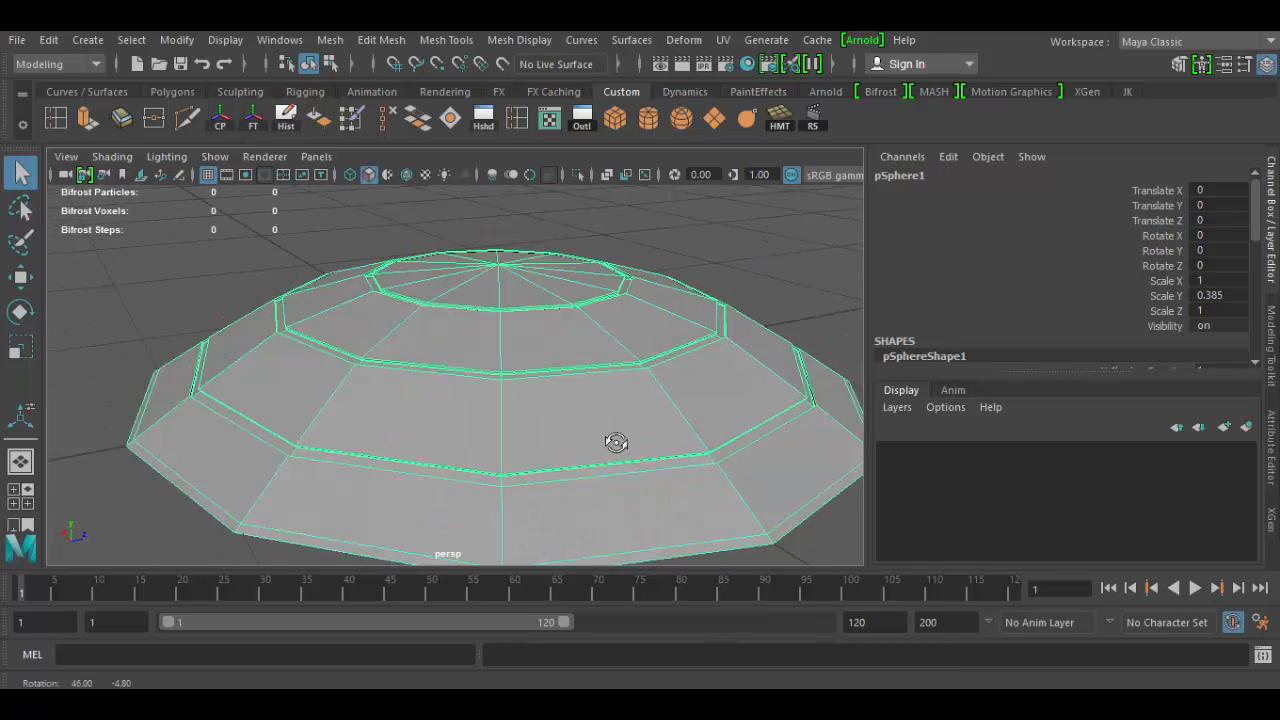
right_click(497, 393)
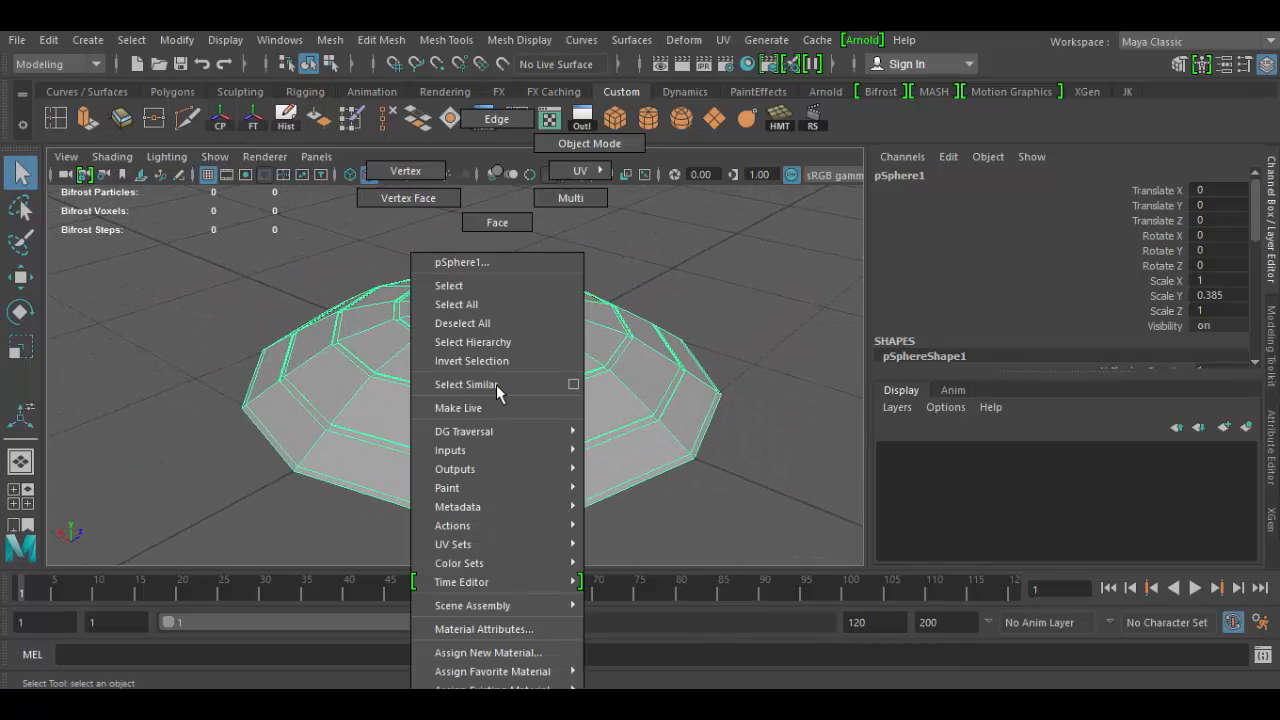
left_click(505, 222)
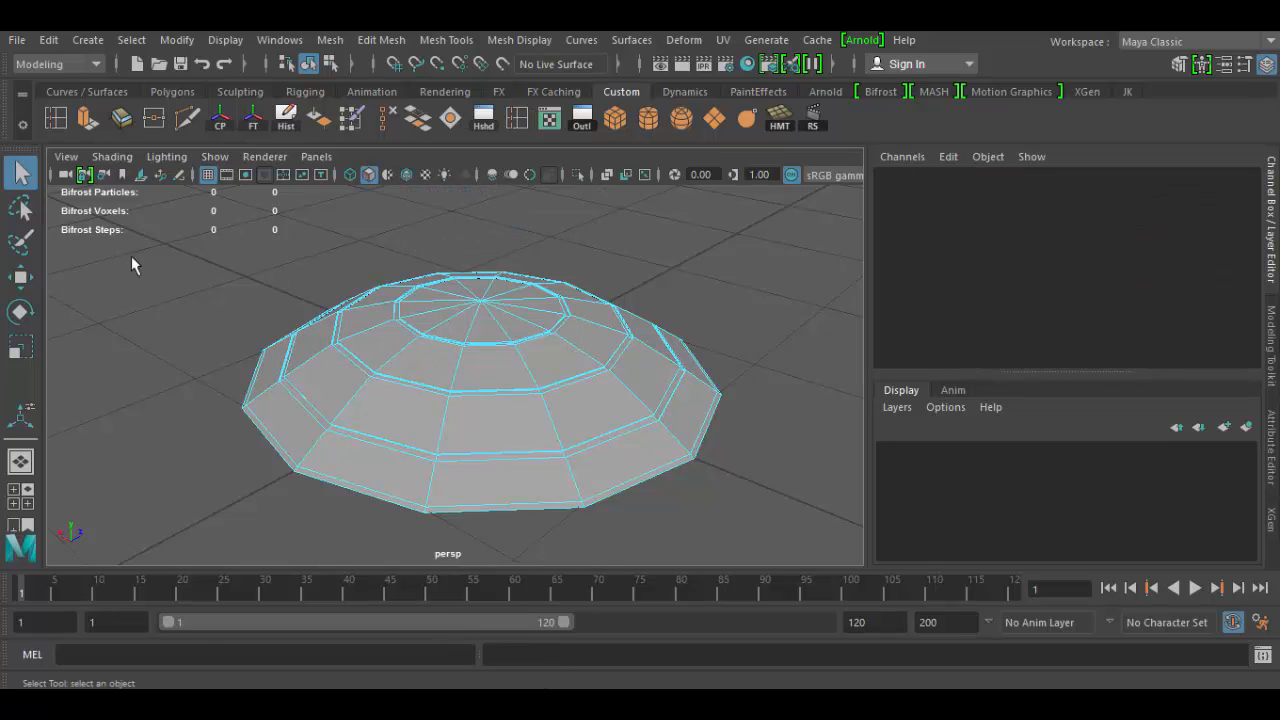
left_click_drag(154, 231, 561, 543)
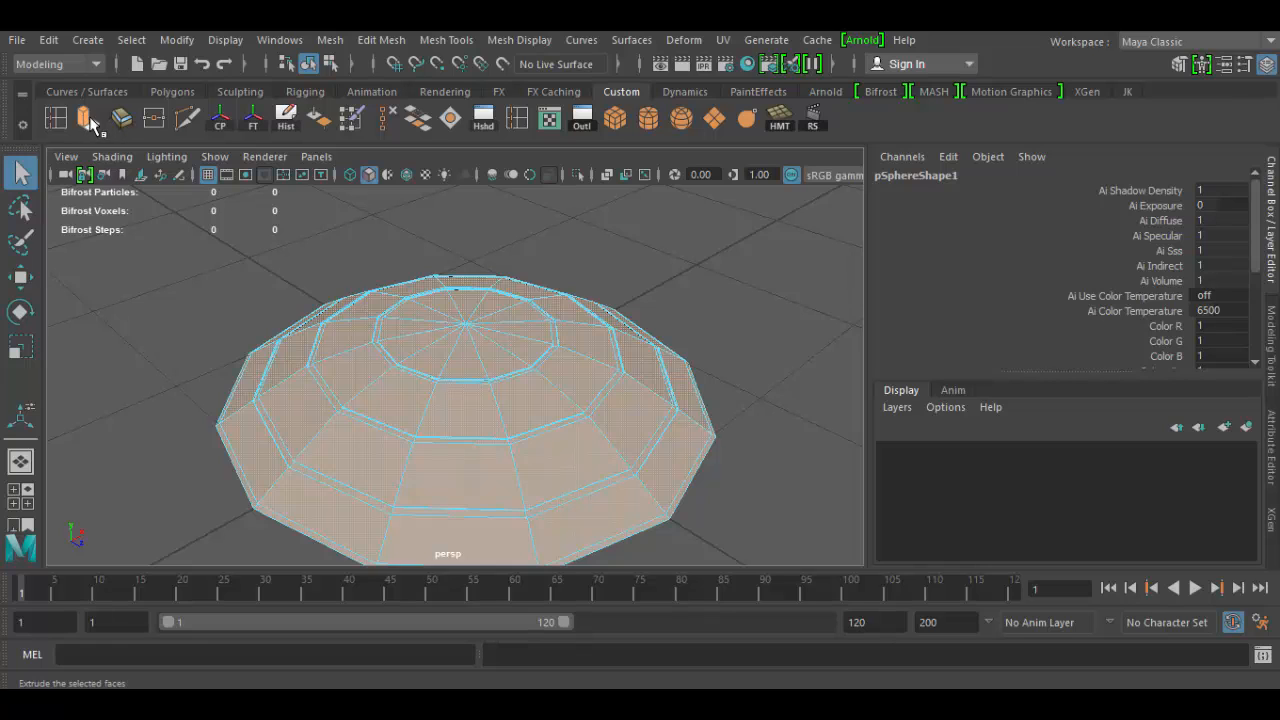
- Extrude all the selected faces outward with a Local Translate Z of about 0.027 to thicken the shell, and return to object mode
left_click(343, 39)
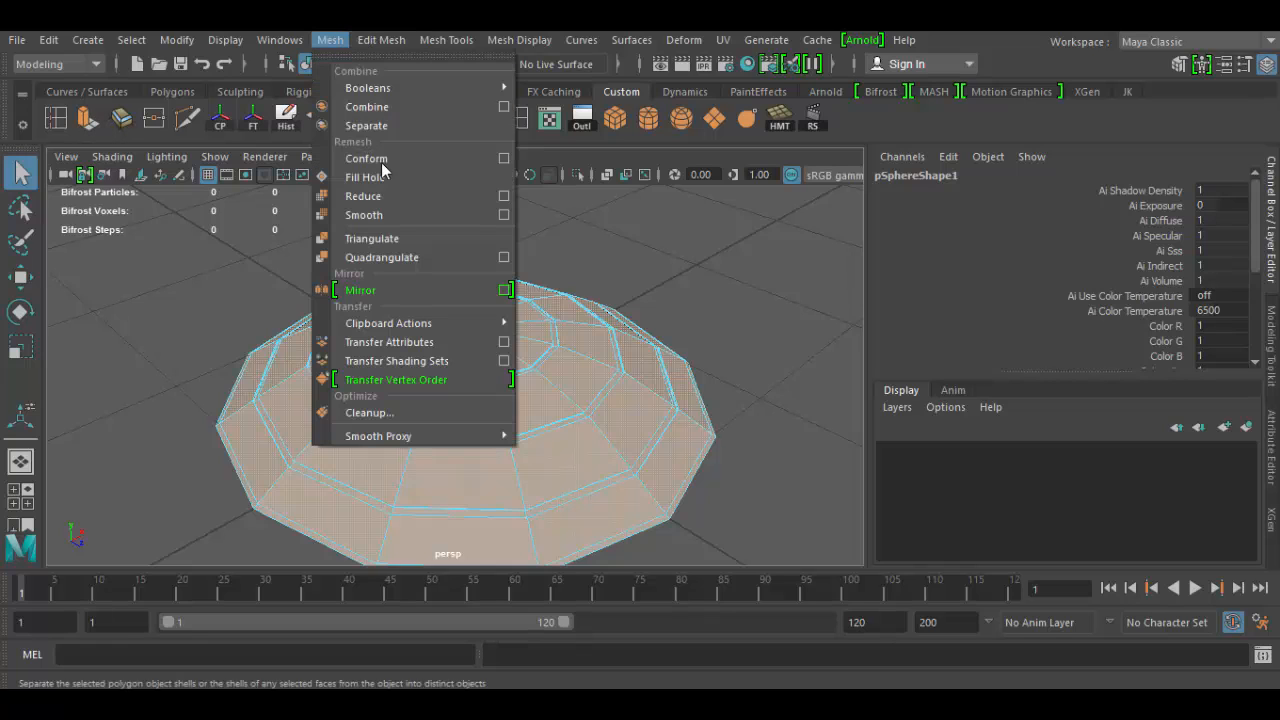
mouse_move(381, 40)
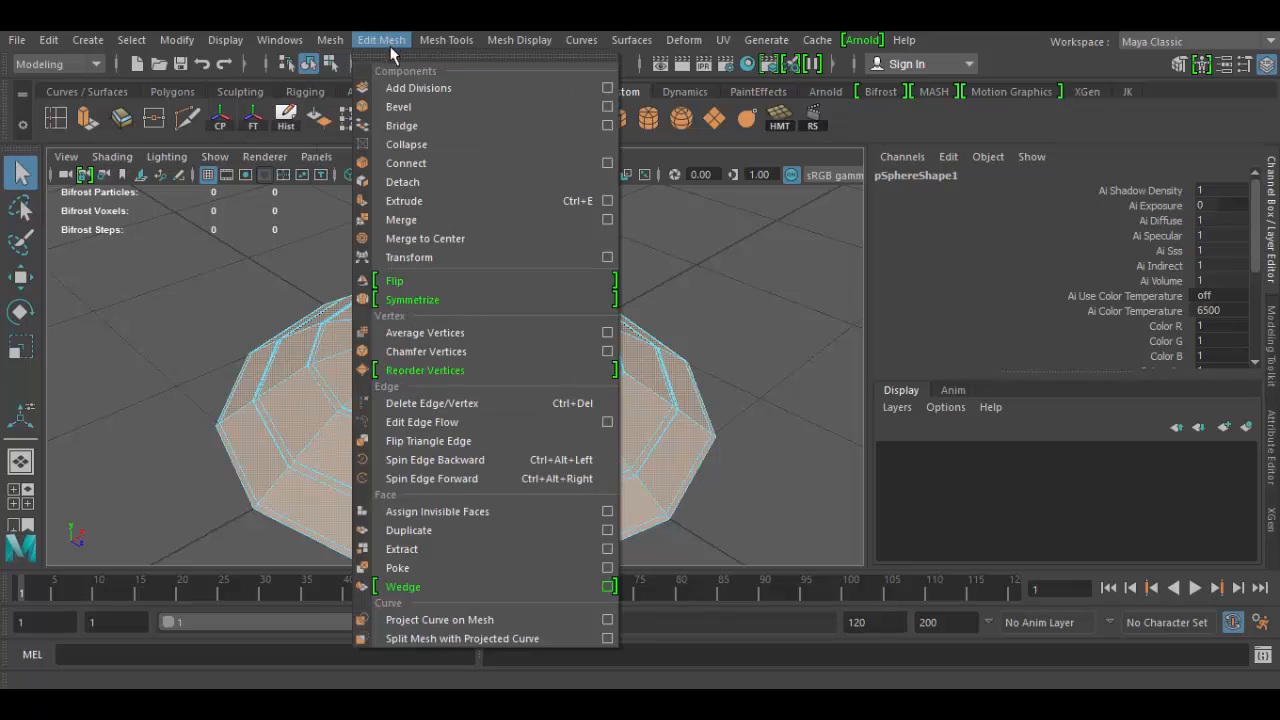
left_click(93, 115)
left_click(94, 115)
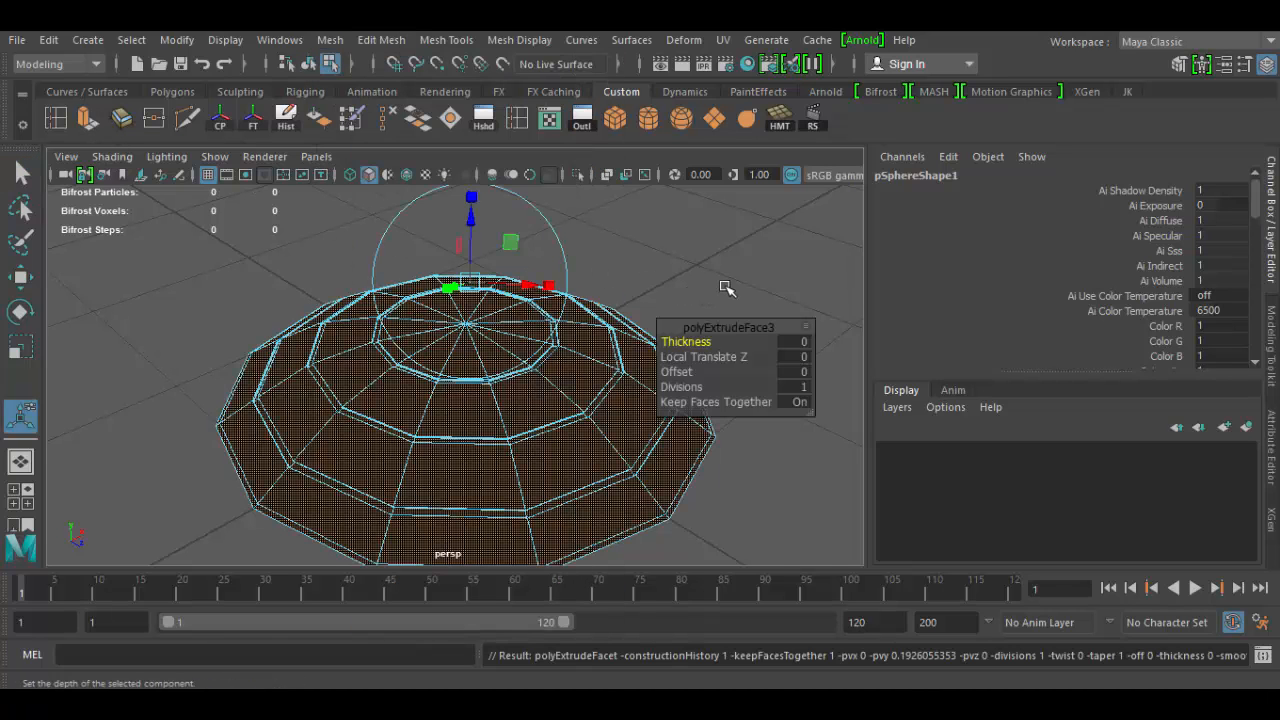
left_click_drag(728, 282, 484, 286, "alt")
left_click(490, 258)
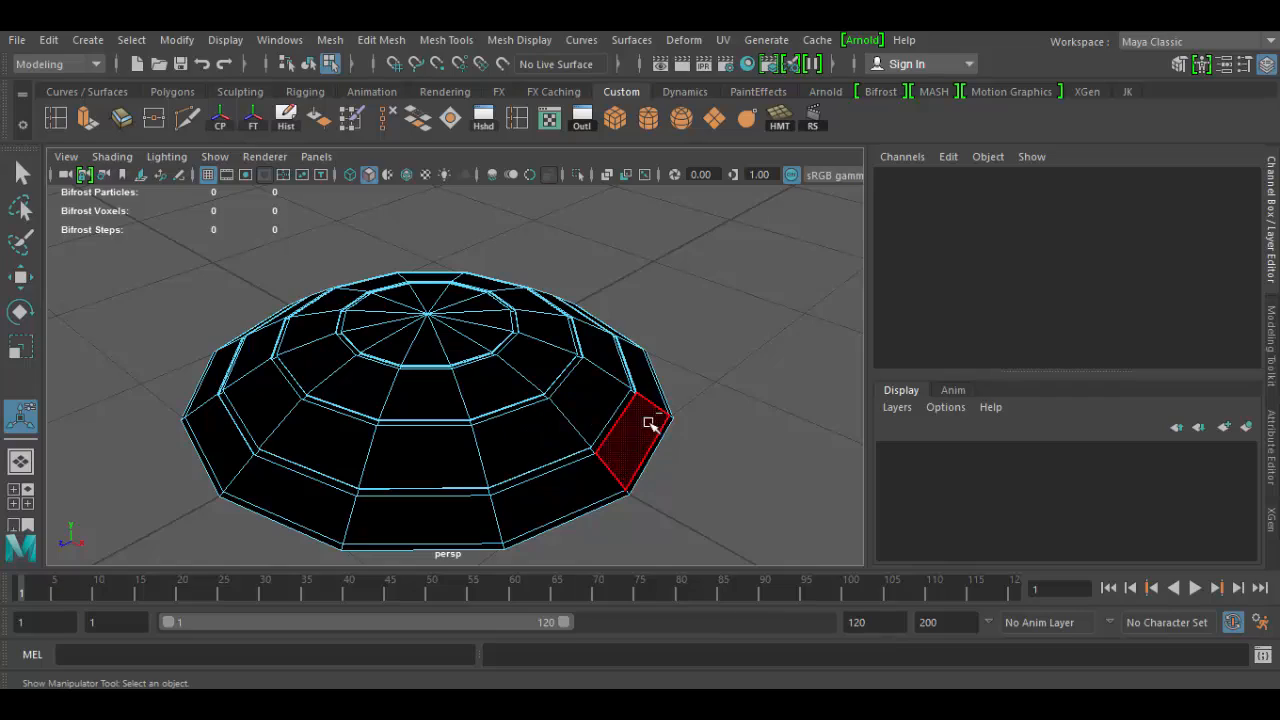
key("ctrl+z")
left_click_drag(811, 474, 603, 431, "alt")
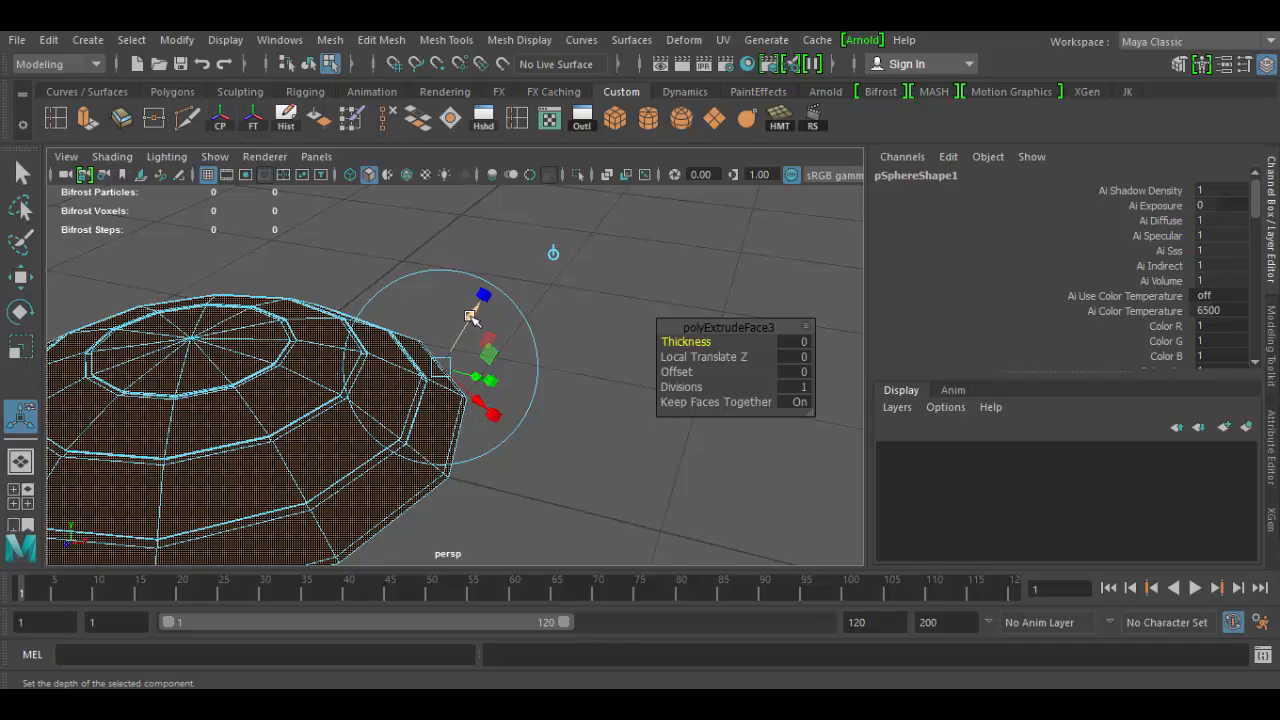
left_click_drag(470, 316, 478, 302)
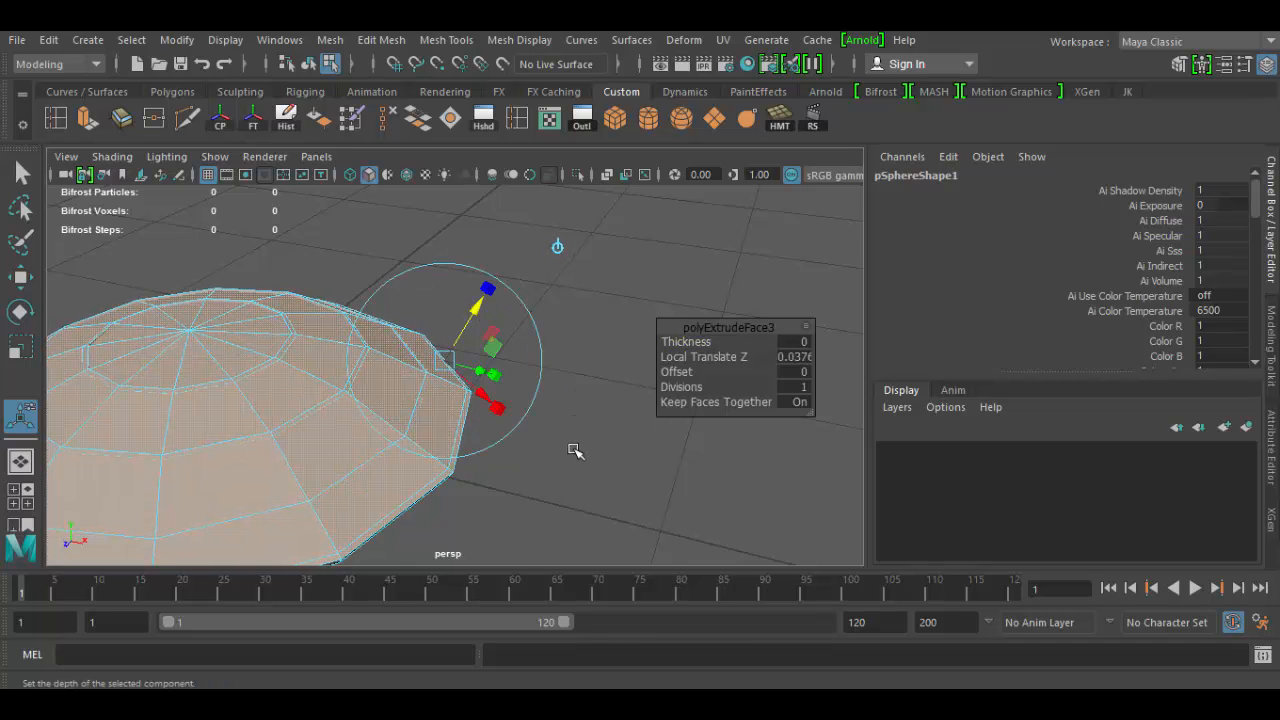
left_click_drag(575, 451, 383, 515, "alt")
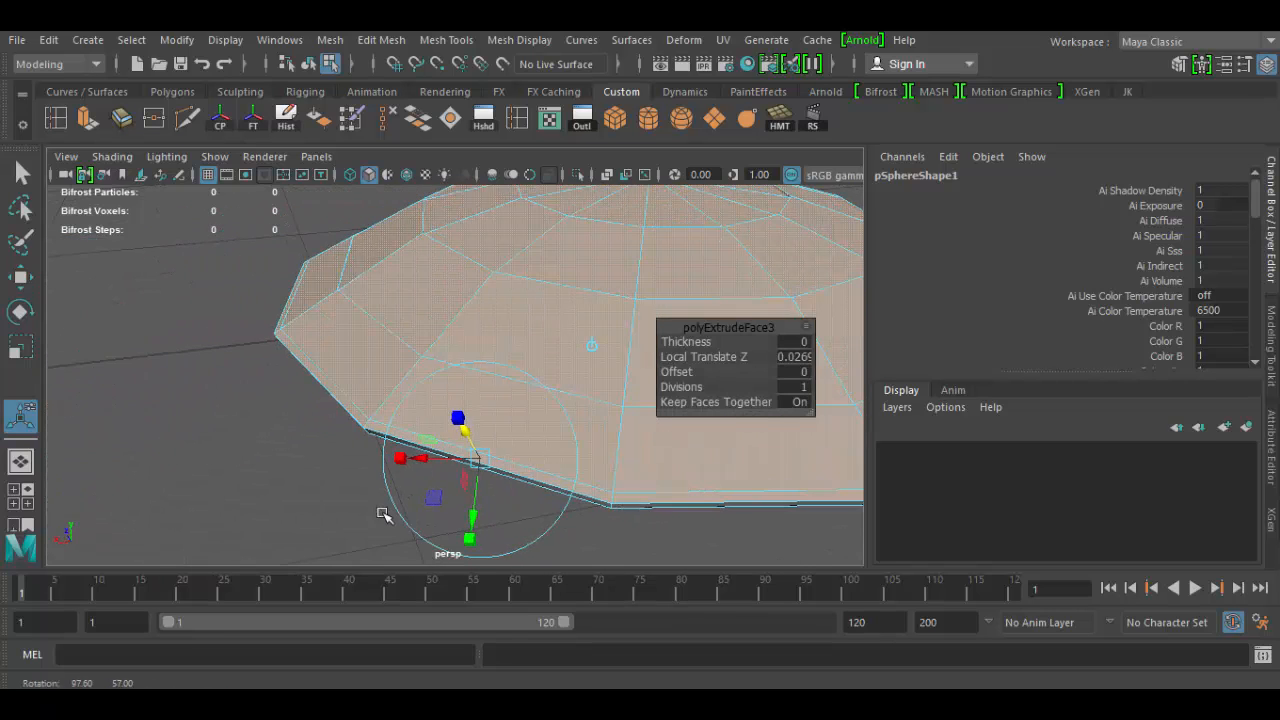
left_click_drag(397, 387, 573, 367, "alt")
right_click_drag(457, 302, 474, 260)
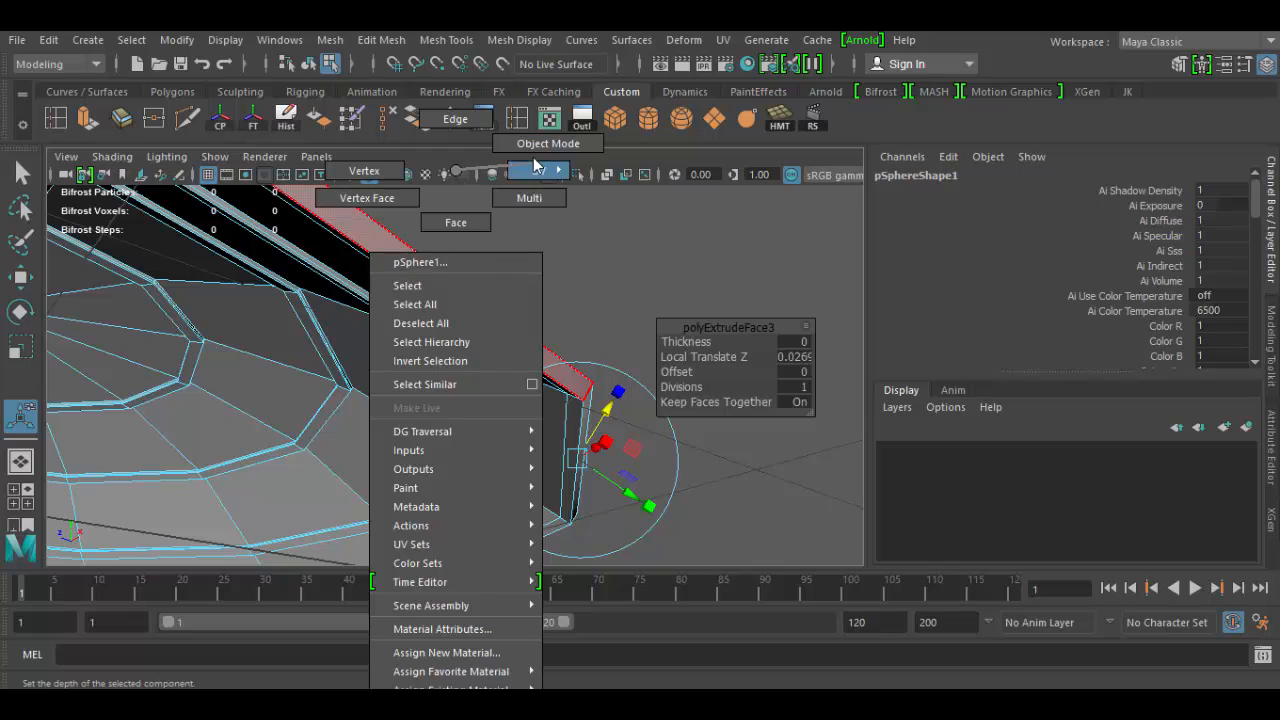
right_click_drag(537, 165, 534, 149)
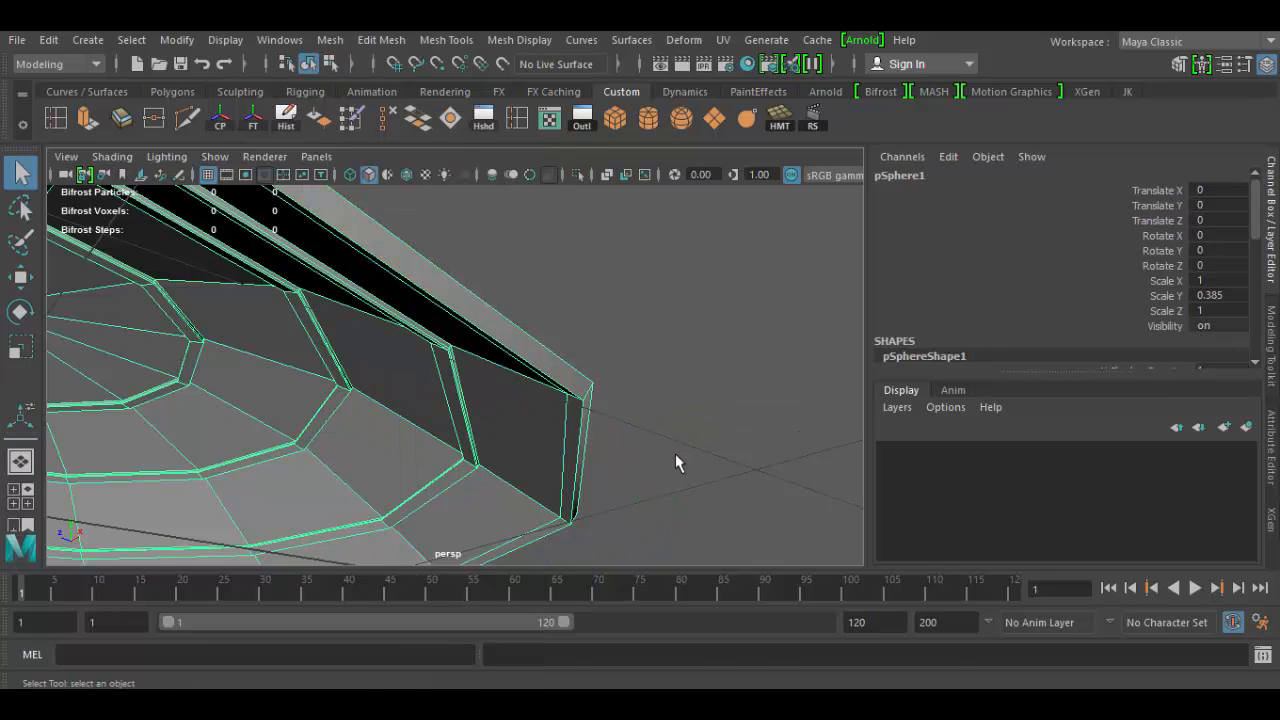
- Preview the thickened rim in smooth display, restore the unsmoothed display, and inspect the rim from below
key("3")
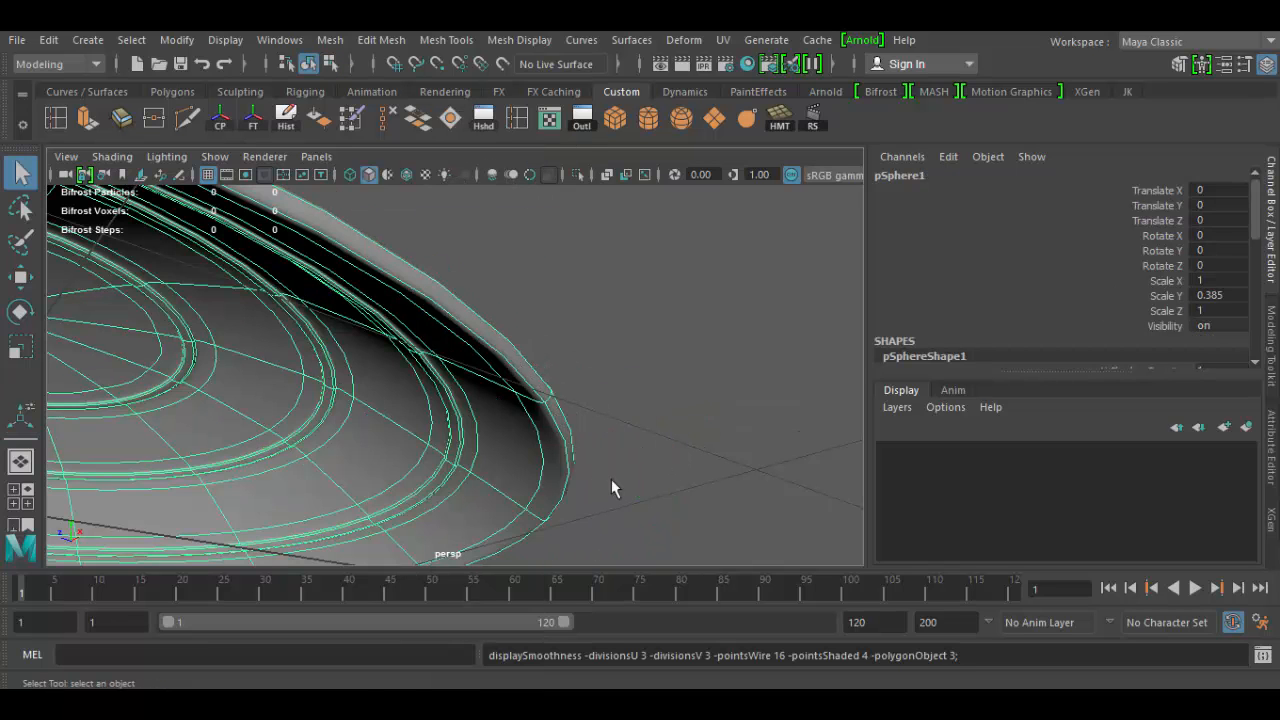
key("1")
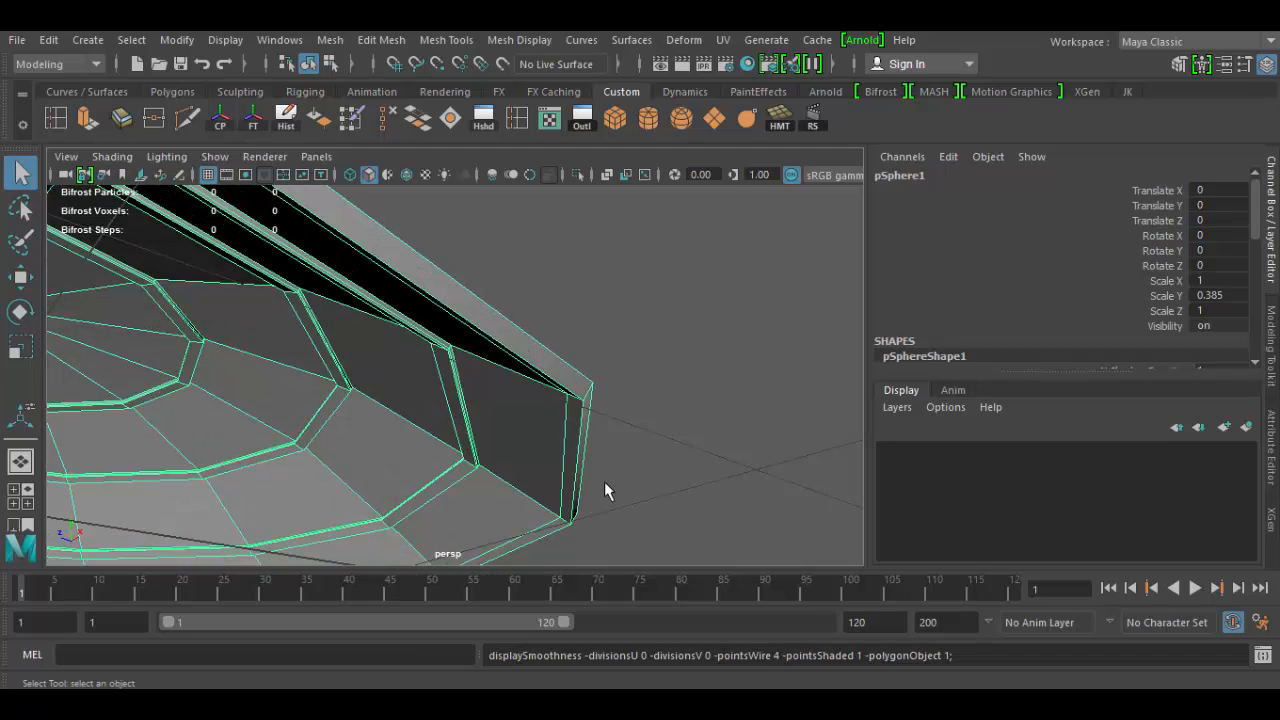
left_click_drag(709, 491, 631, 477, "alt")
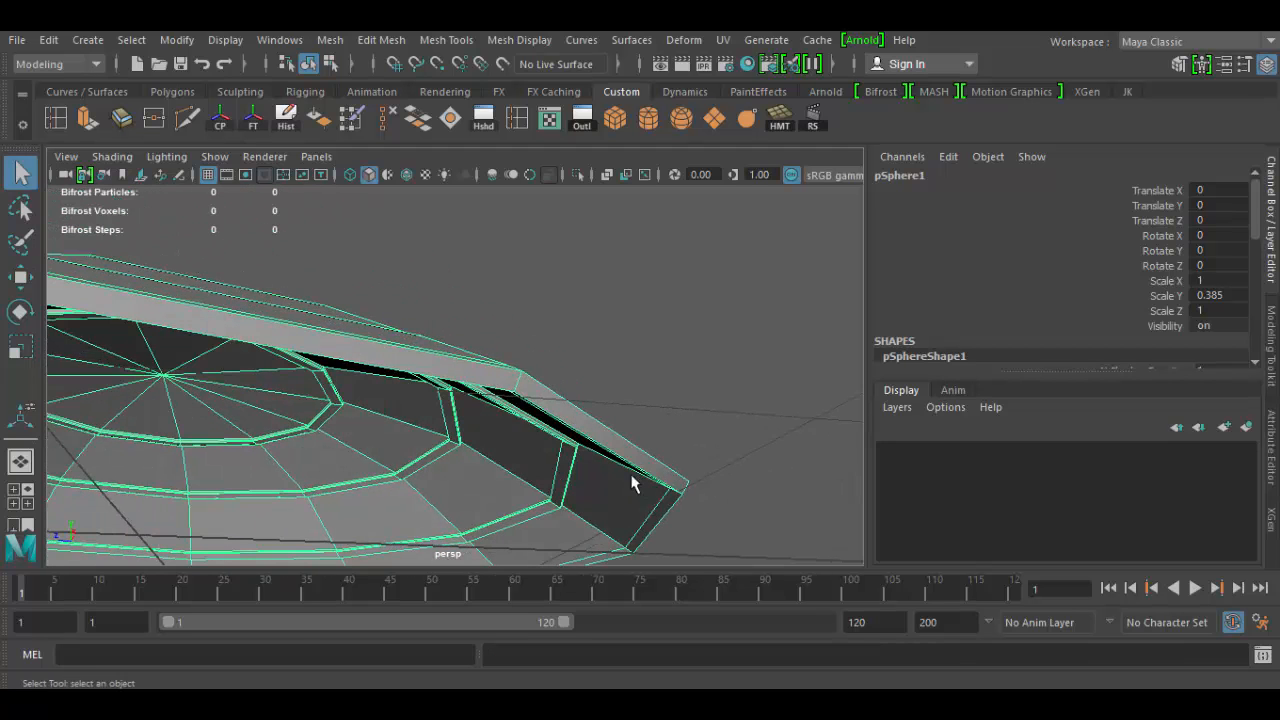
- Insert supporting edge loops around the shell's thickened rim, and return to object mode
left_click(57, 123)
left_click_drag(566, 391, 551, 368, "alt")
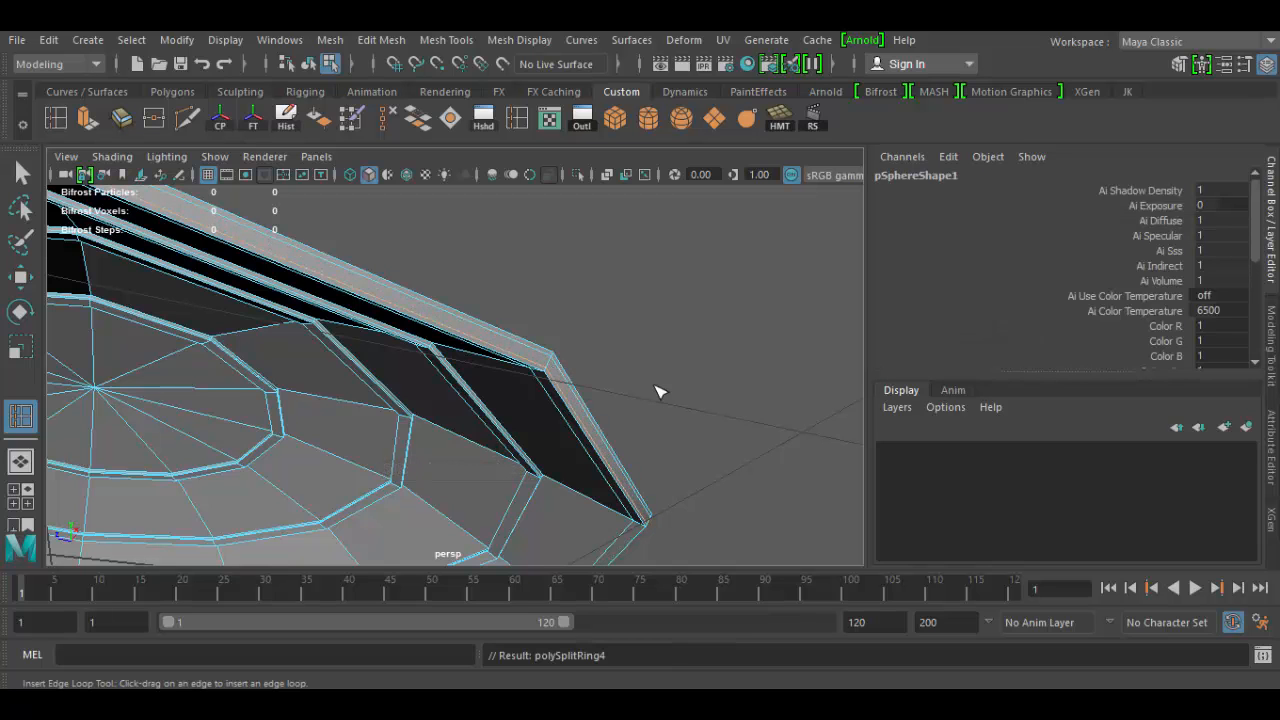
left_click_drag(650, 378, 460, 370, "alt")
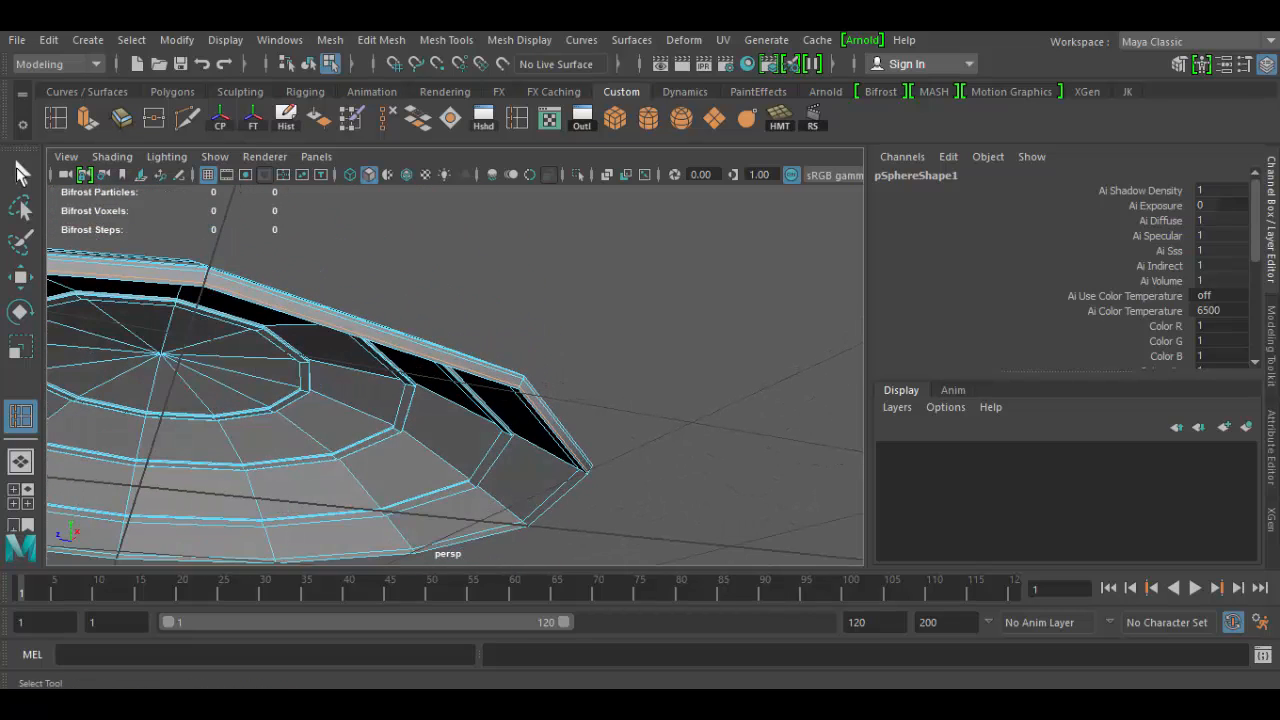
left_click(21, 172)
left_click(378, 345)
right_click_drag(378, 345, 455, 143)
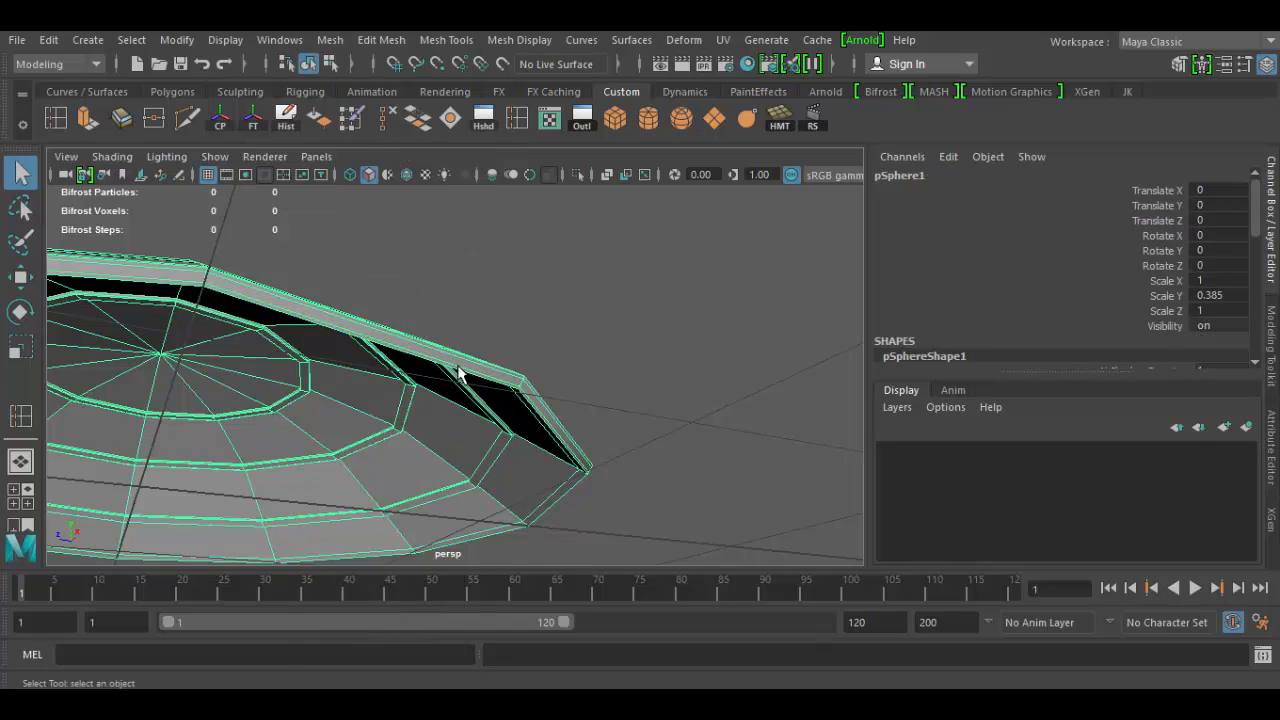
- Preview the shield in smooth display and examine its rim, grooves and underside from several angles
key("3")
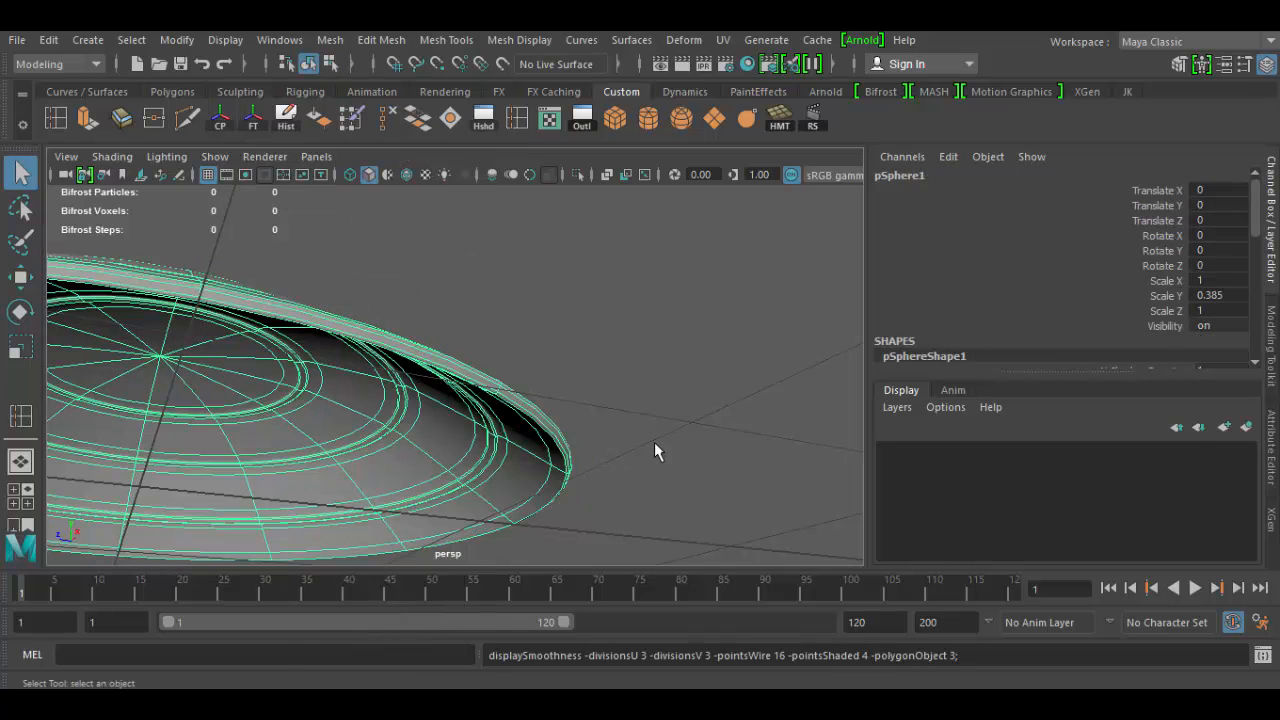
left_click(729, 486)
left_click_drag(723, 491, 597, 563, "alt")
right_click_drag(597, 563, 480, 444, "alt")
left_click_drag(634, 469, 490, 336, "alt")
left_click(466, 429)
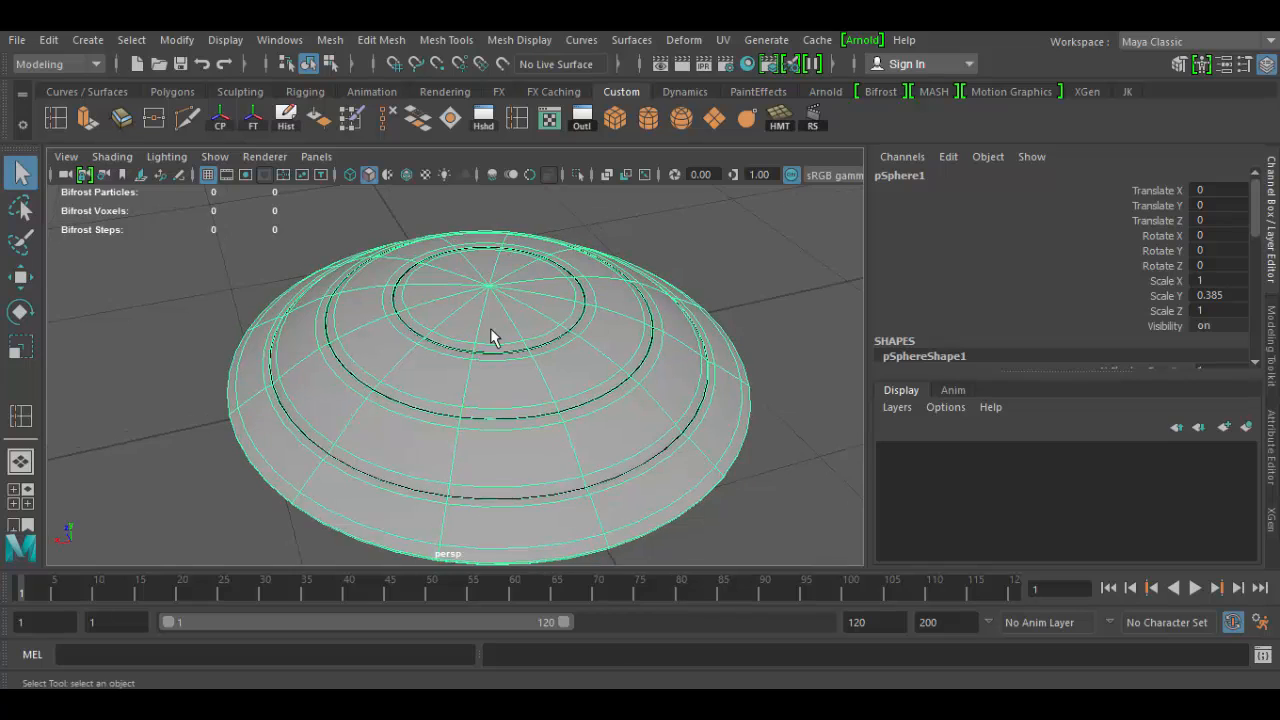
right_click_drag(490, 329, 548, 311, "alt")
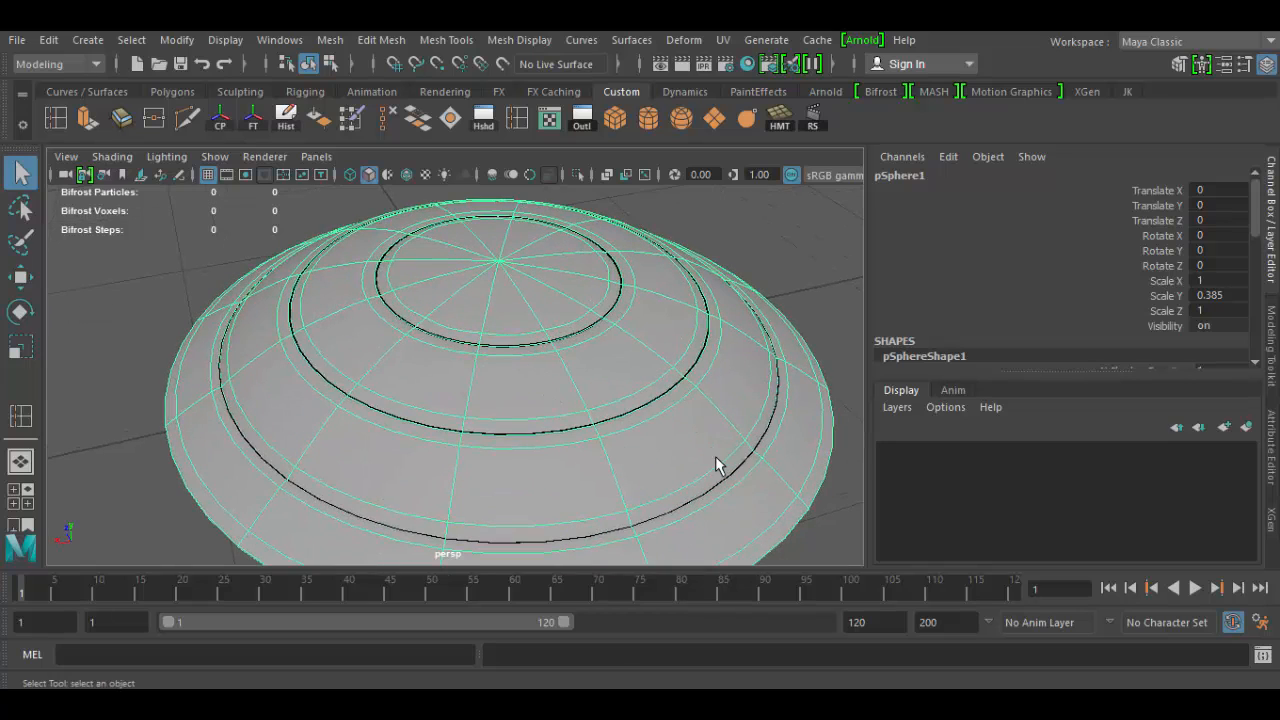
left_click_drag(716, 465, 440, 428, "alt")
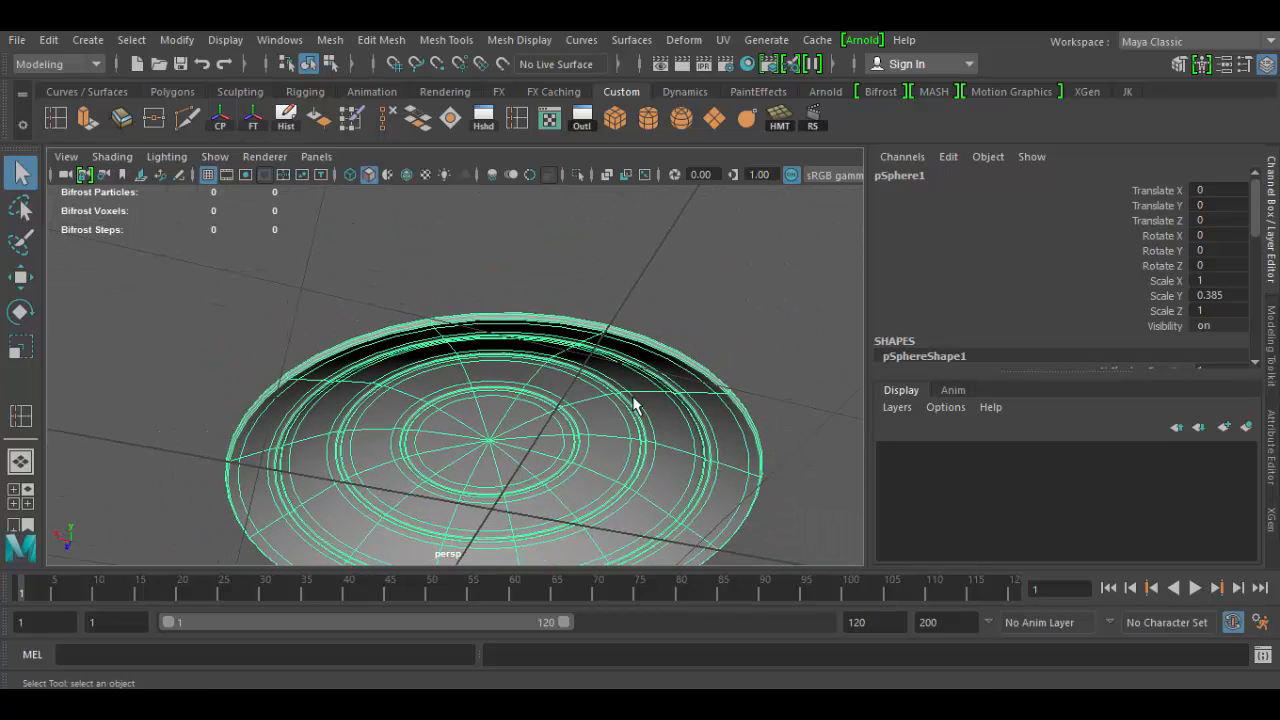
left_click_drag(633, 404, 681, 549, "alt")
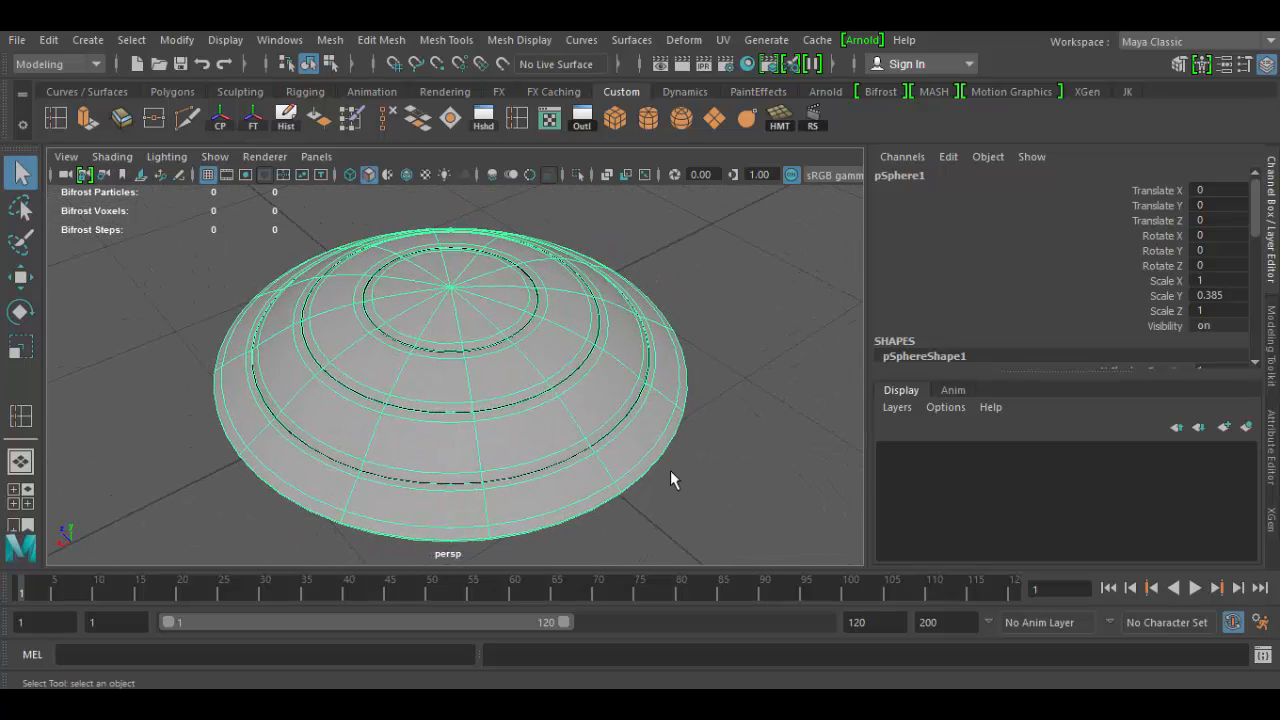